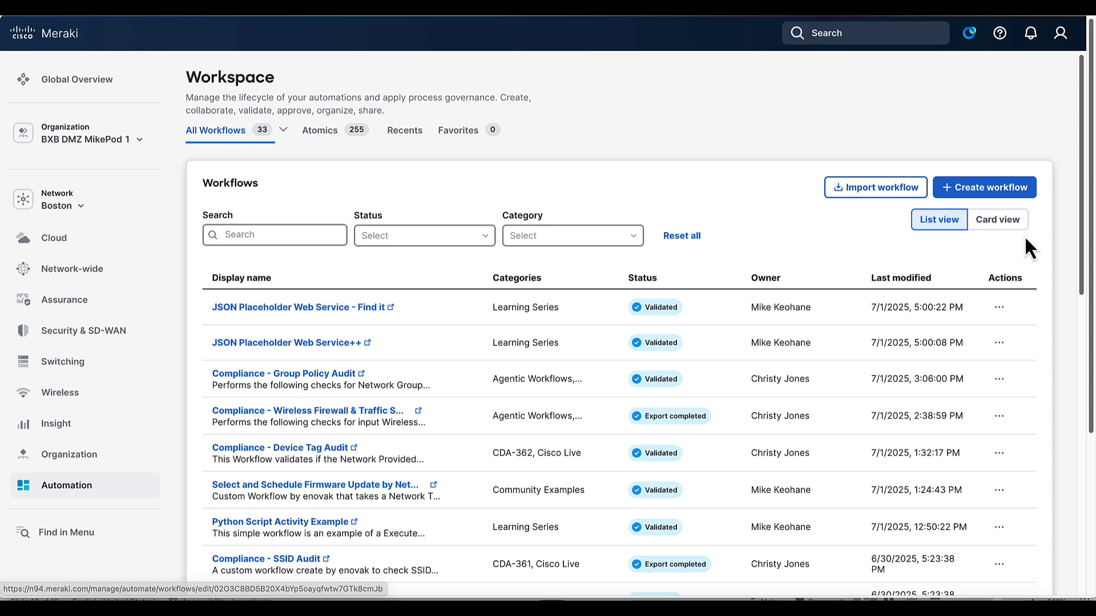
Step: Duplicate the "JSON Placeholder Web Service - Find it" workflow and open the copy in the workflow editor
{"action": "left_click", "coordinate": [999, 309]}
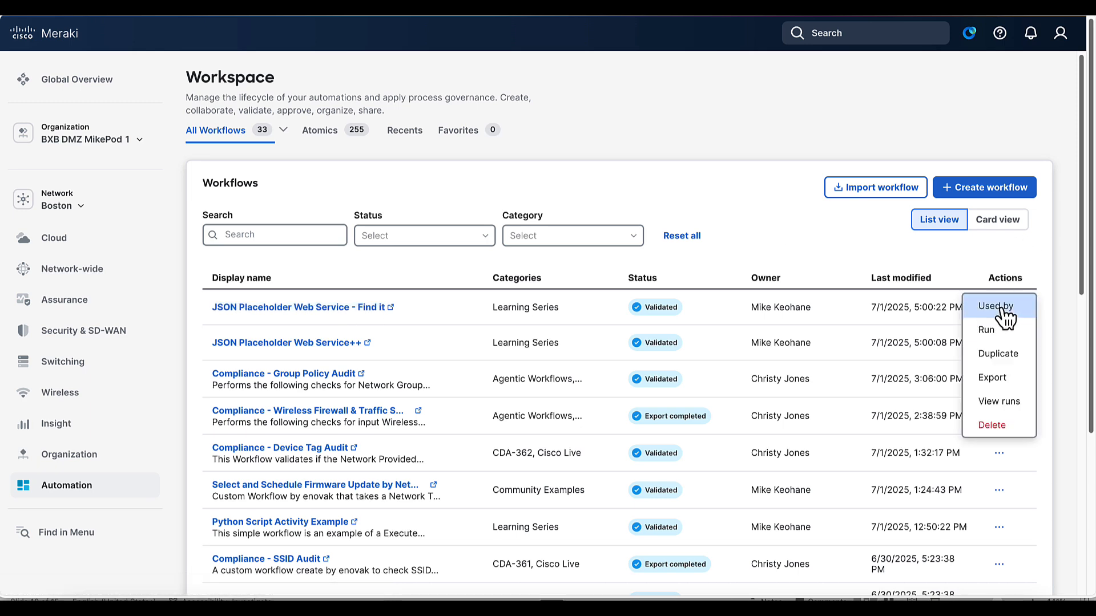
{"action": "left_click", "coordinate": [998, 356]}
{"action": "left_click", "coordinate": [749, 391]}
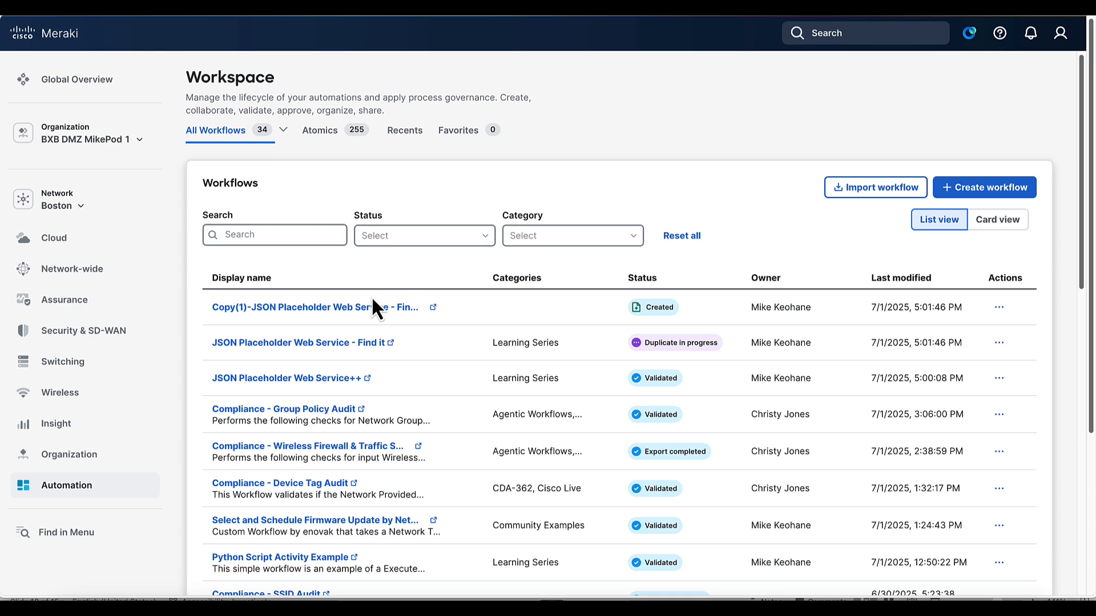
{"action": "left_click", "coordinate": [334, 309]}
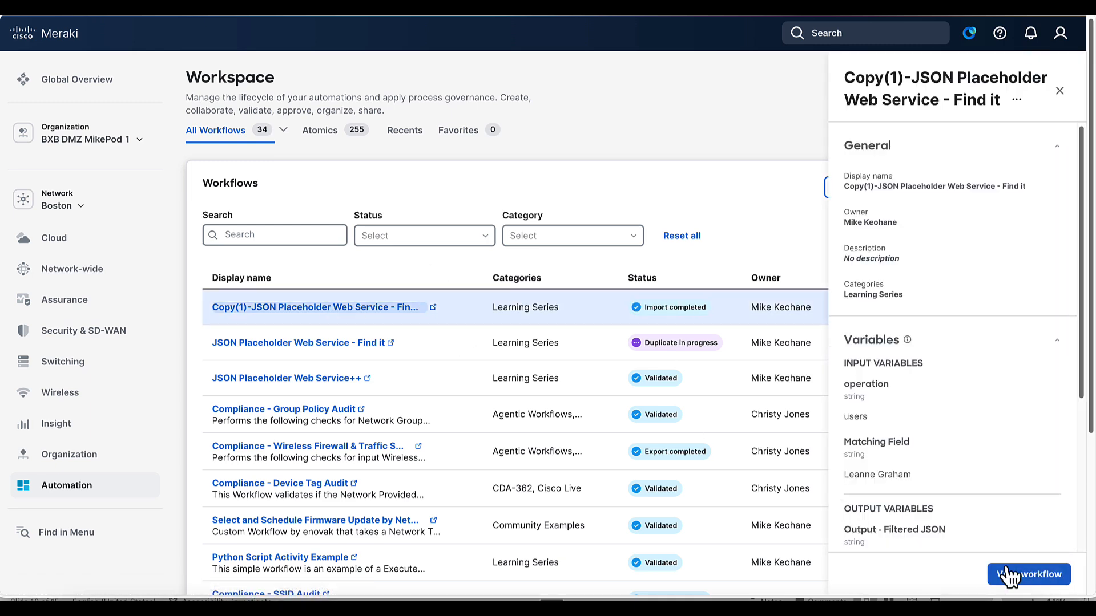
{"action": "left_click", "coordinate": [1007, 568]}
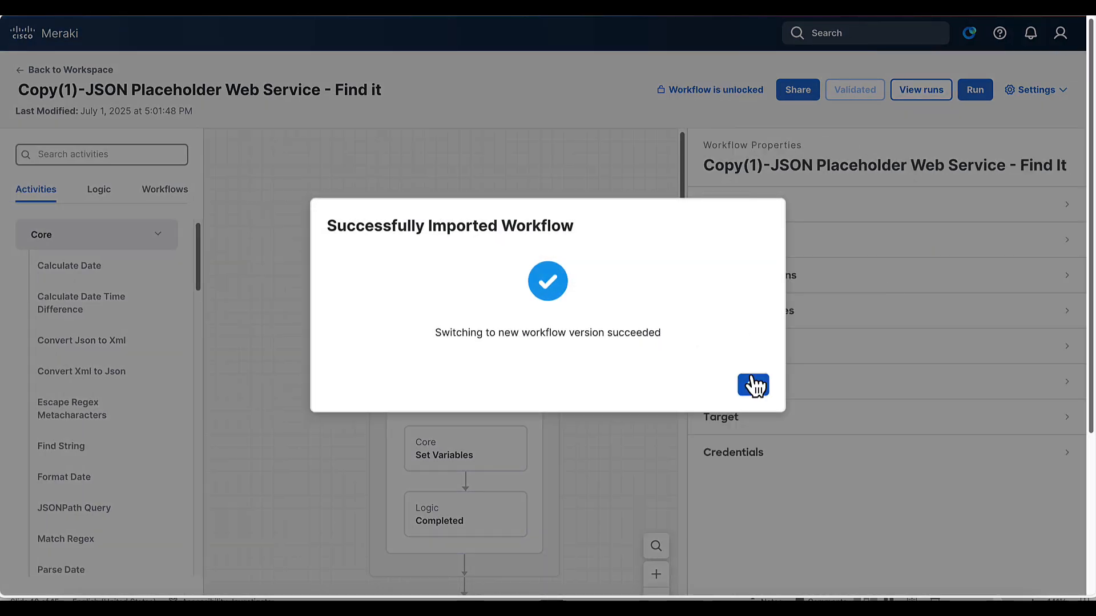
{"action": "left_click", "coordinate": [748, 382]}
Step: Rename the copied workflow as "JSON Placeholder Web Service - User Prompt"
{"action": "left_click", "coordinate": [722, 218]}
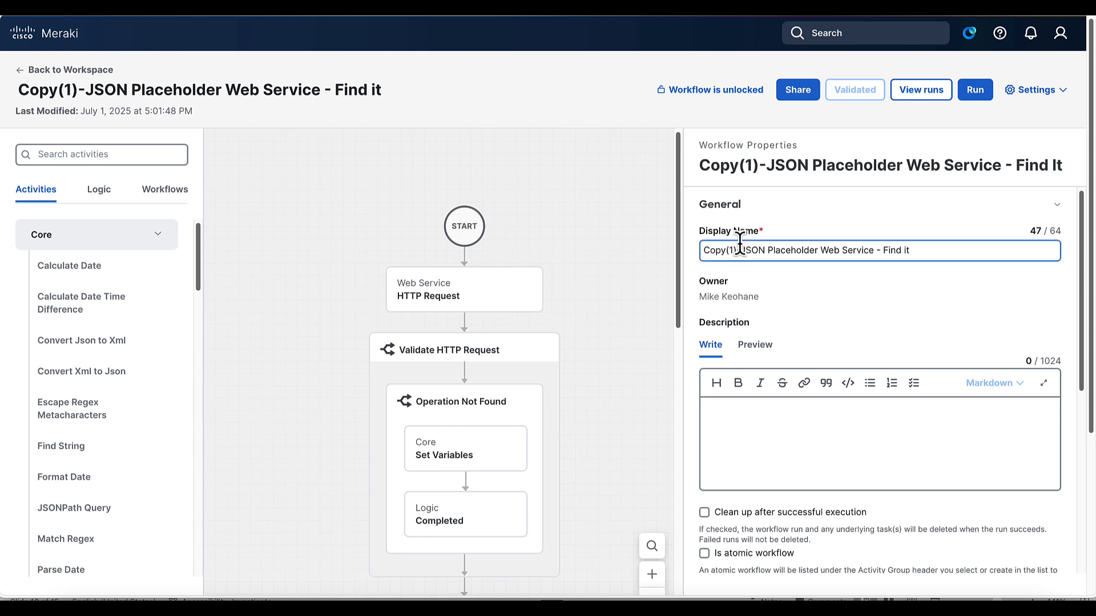
{"action": "left_click_drag", "start_coordinate": [743, 250], "coordinate": [681, 252]}
{"action": "key", "text": "BackSpace"}
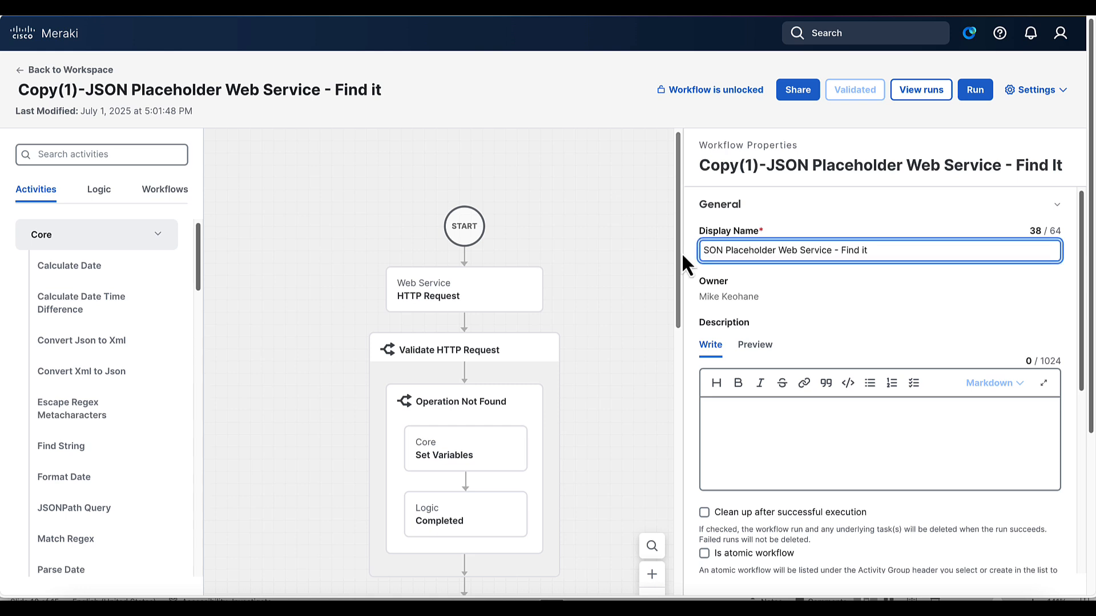
{"action": "type", "text": "J"}
{"action": "left_click", "coordinate": [911, 250]}
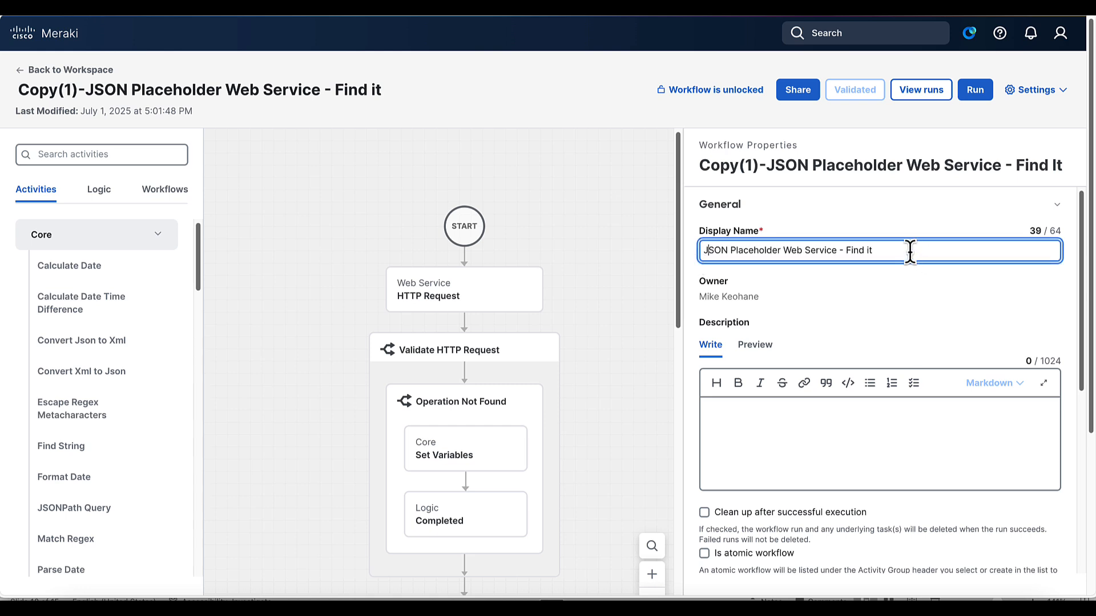
{"action": "left_click_drag", "start_coordinate": [871, 250], "coordinate": [846, 249]}
{"action": "type", "text": "U"}
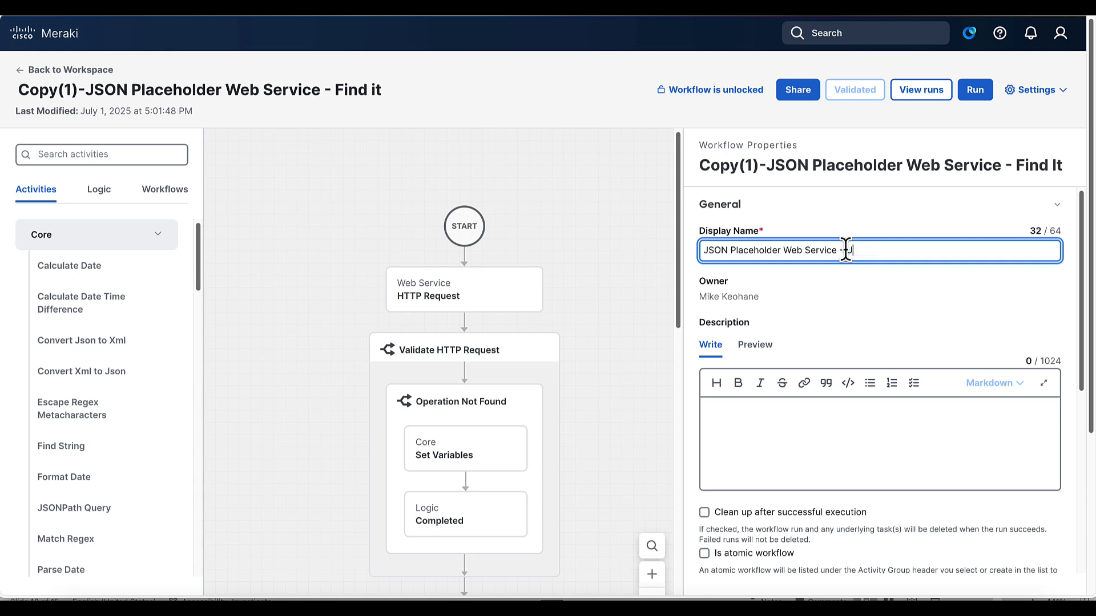
{"action": "type", "text": "ser Prompt"}
{"action": "left_click", "coordinate": [493, 295]}
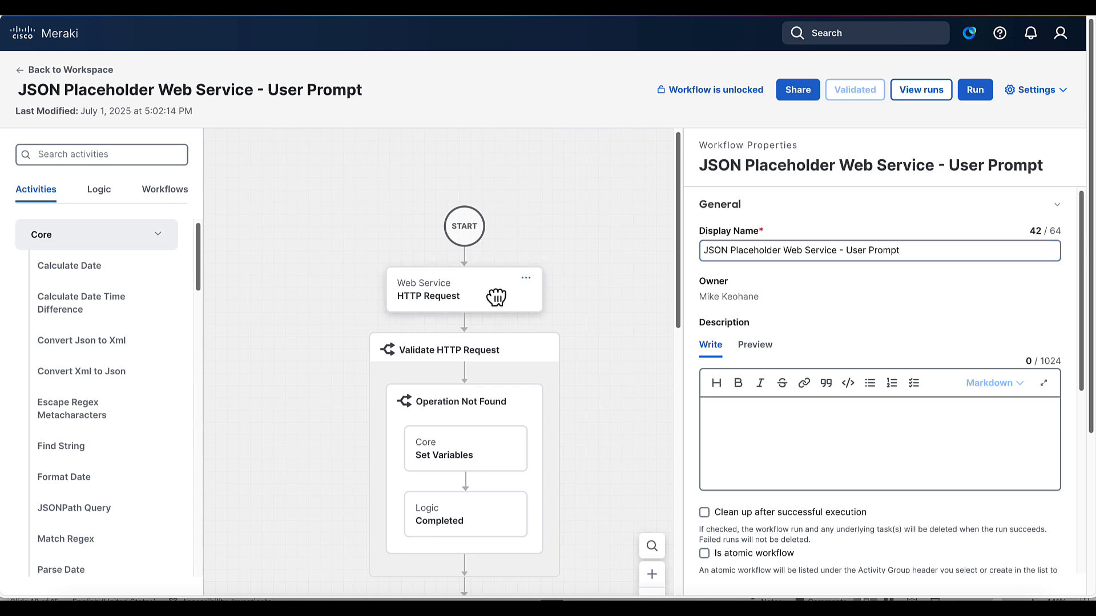
Step: Examine the workflow from the HTTP Request through the Users and Posts branches, widening the canvas to show both branches
{"action": "scroll", "coordinate": [496, 296], "scroll_direction": "down", "scroll_amount": 2}
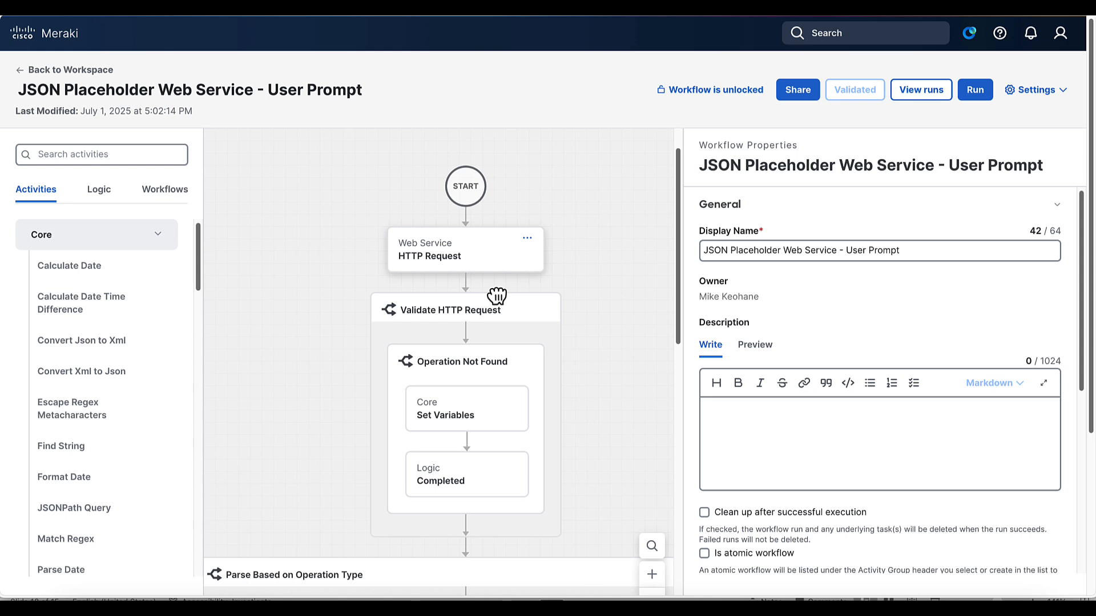
{"action": "scroll", "coordinate": [496, 296], "scroll_direction": "down", "scroll_amount": 10}
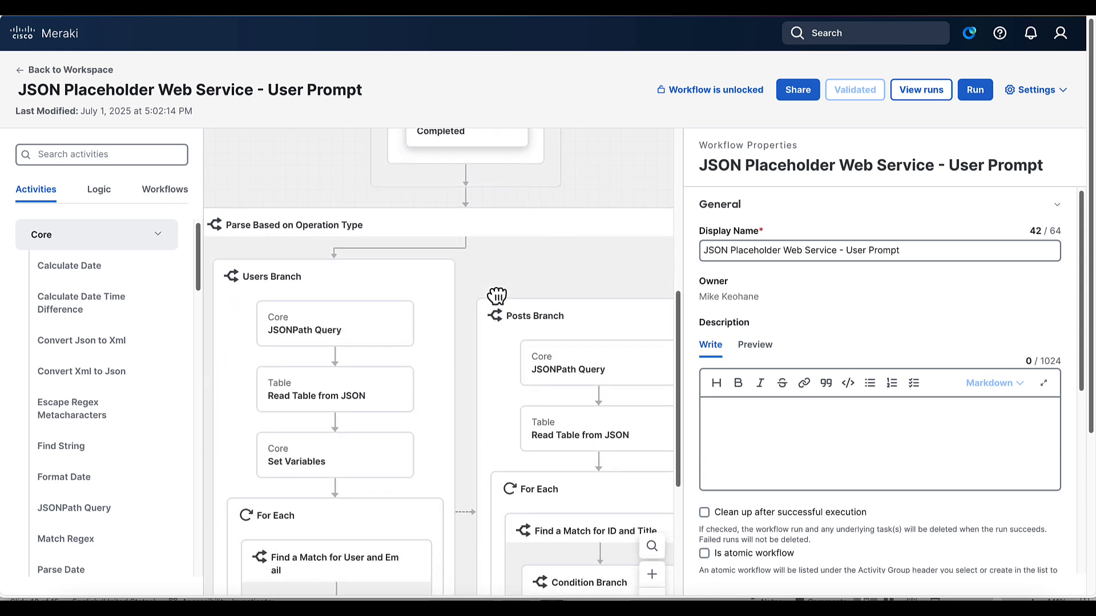
{"action": "scroll", "coordinate": [496, 296], "scroll_direction": "down", "scroll_amount": 2}
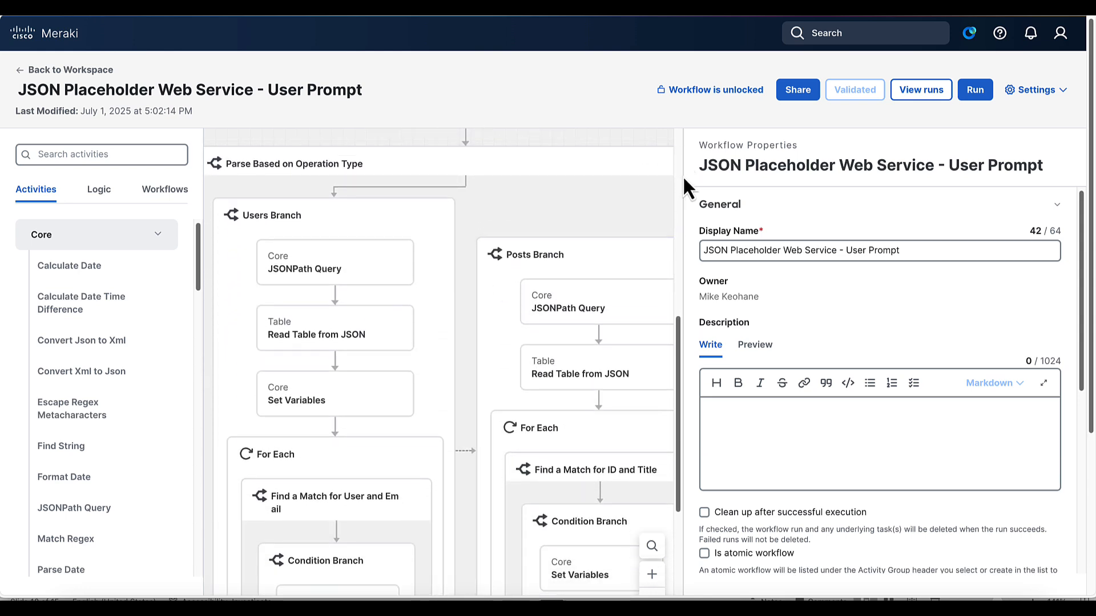
{"action": "left_click_drag", "start_coordinate": [687, 171], "coordinate": [827, 177]}
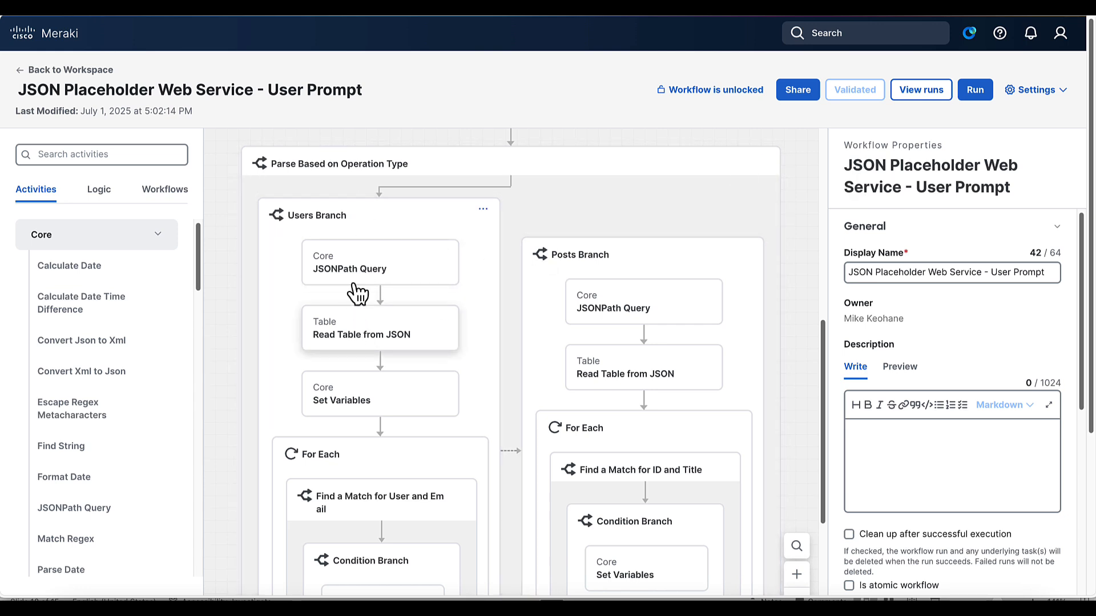
{"action": "scroll", "coordinate": [367, 366], "scroll_direction": "down", "scroll_amount": 1}
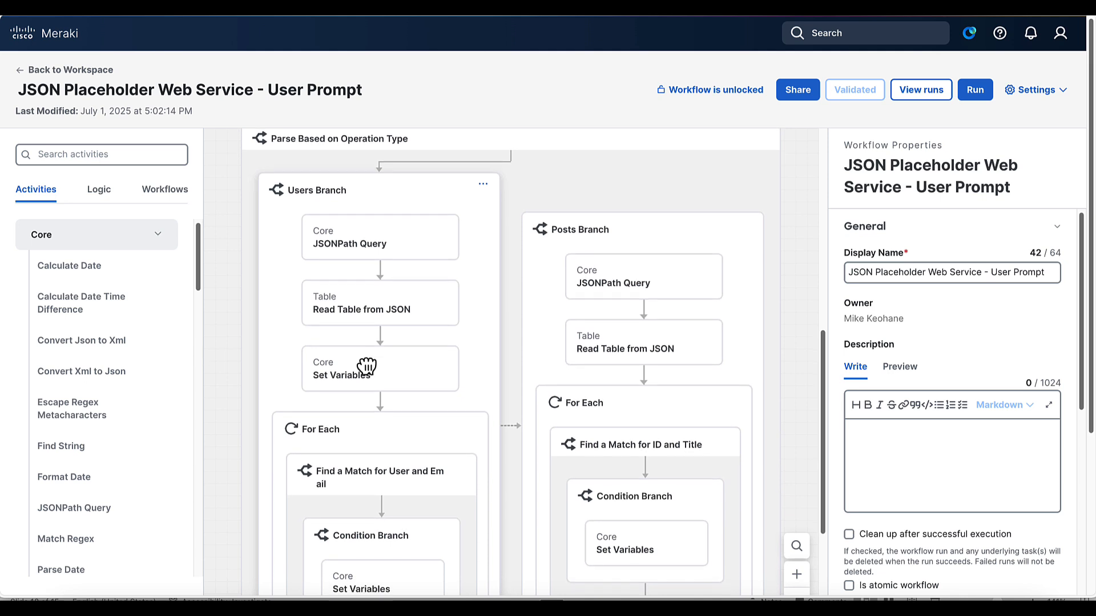
{"action": "scroll", "coordinate": [367, 367], "scroll_direction": "up", "scroll_amount": 1}
{"action": "scroll", "coordinate": [367, 365], "scroll_direction": "up", "scroll_amount": 8}
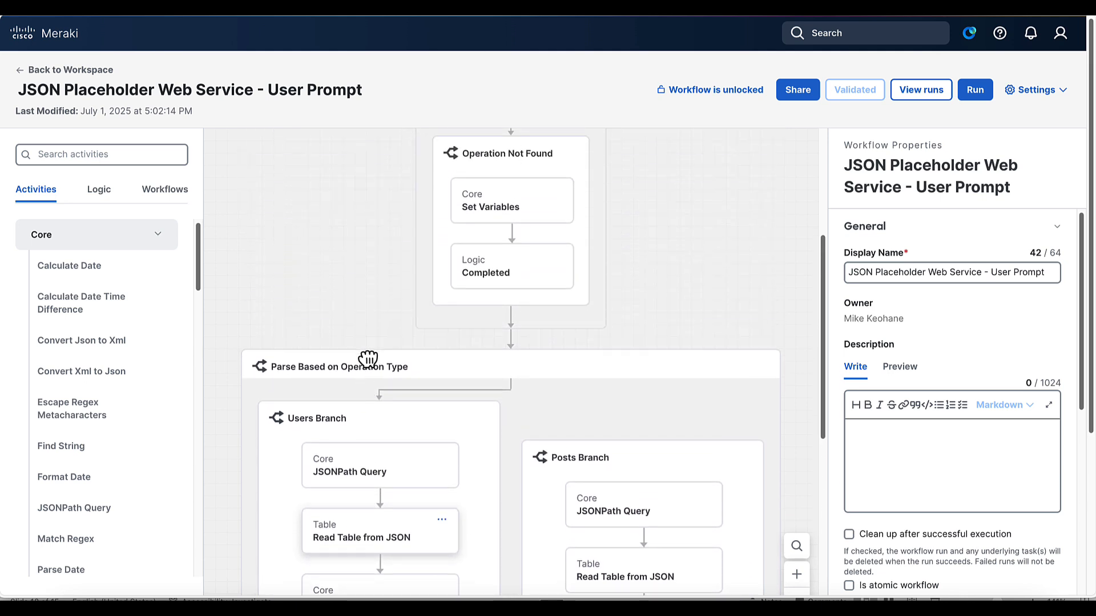
{"action": "scroll", "coordinate": [447, 207], "scroll_direction": "up", "scroll_amount": 5}
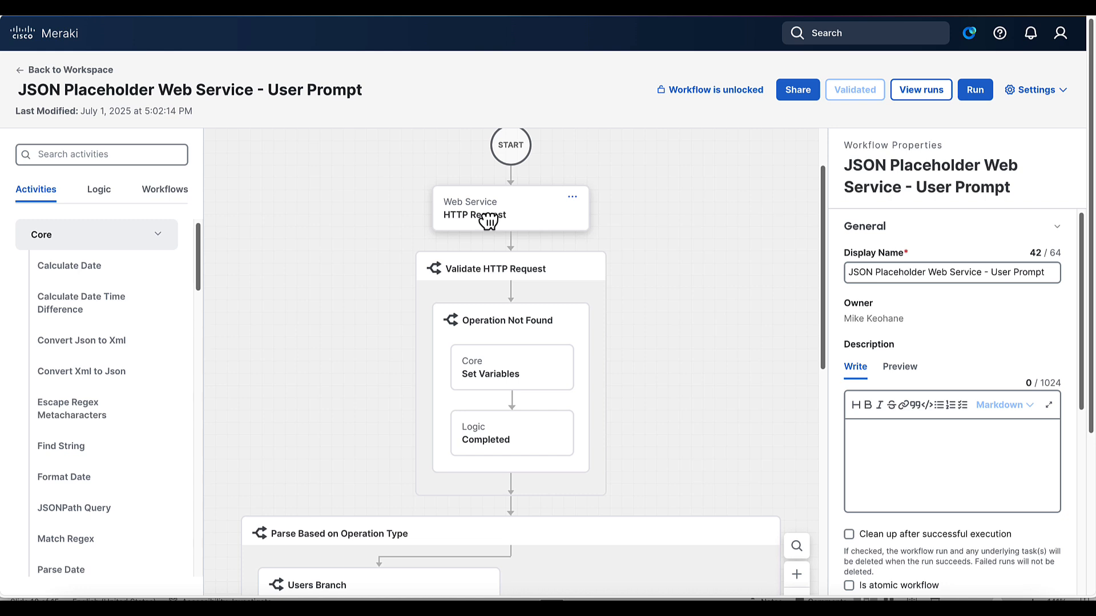
{"action": "scroll", "coordinate": [488, 222], "scroll_direction": "down", "scroll_amount": 10}
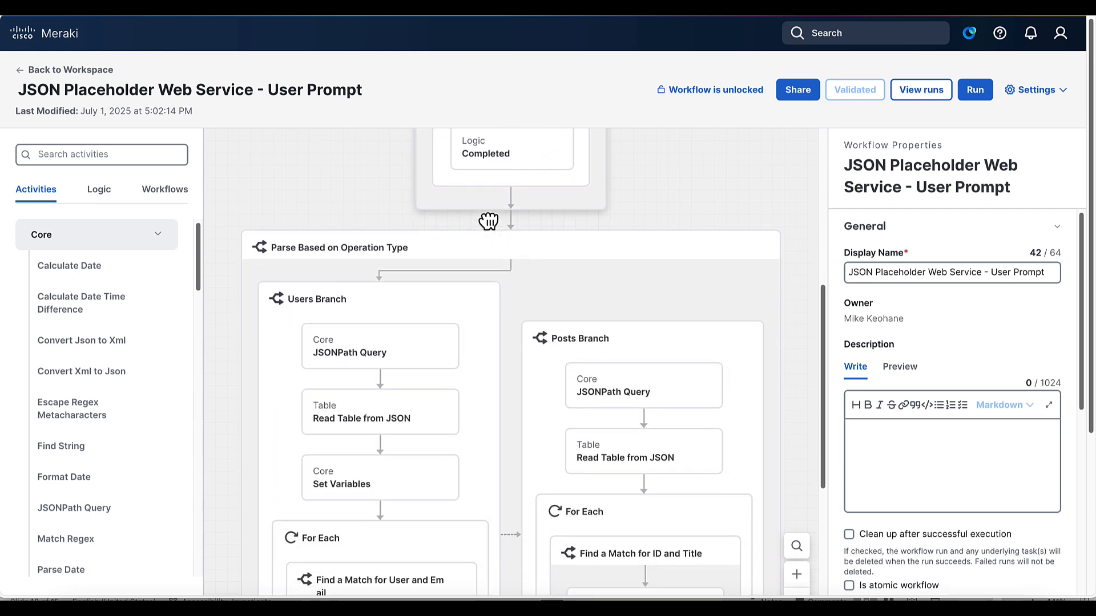
{"action": "scroll", "coordinate": [488, 221], "scroll_direction": "down", "scroll_amount": 3}
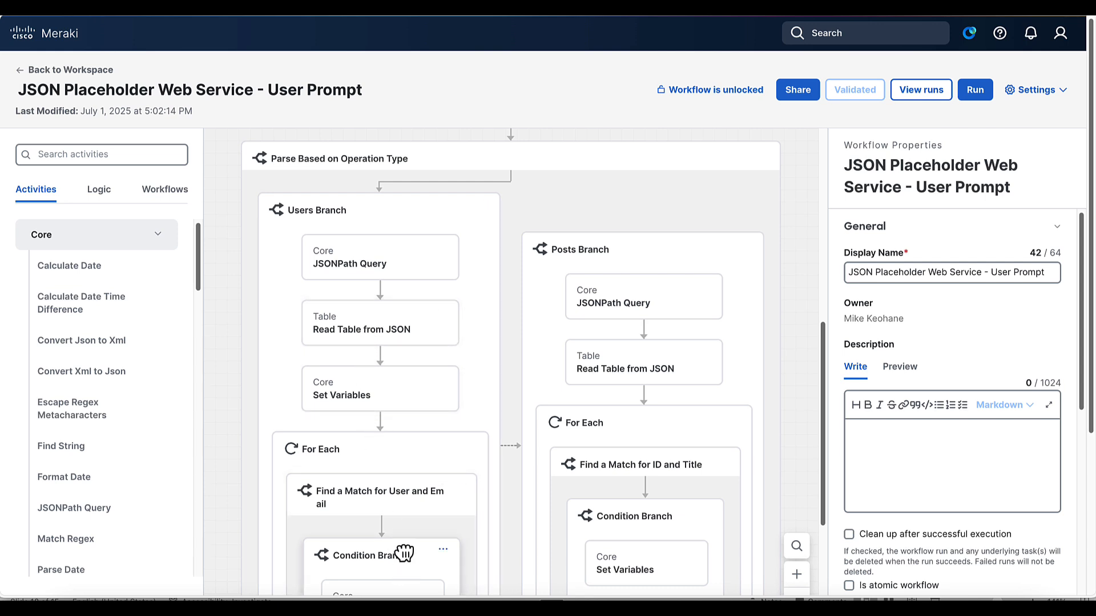
{"action": "scroll", "coordinate": [401, 545], "scroll_direction": "down", "scroll_amount": 2}
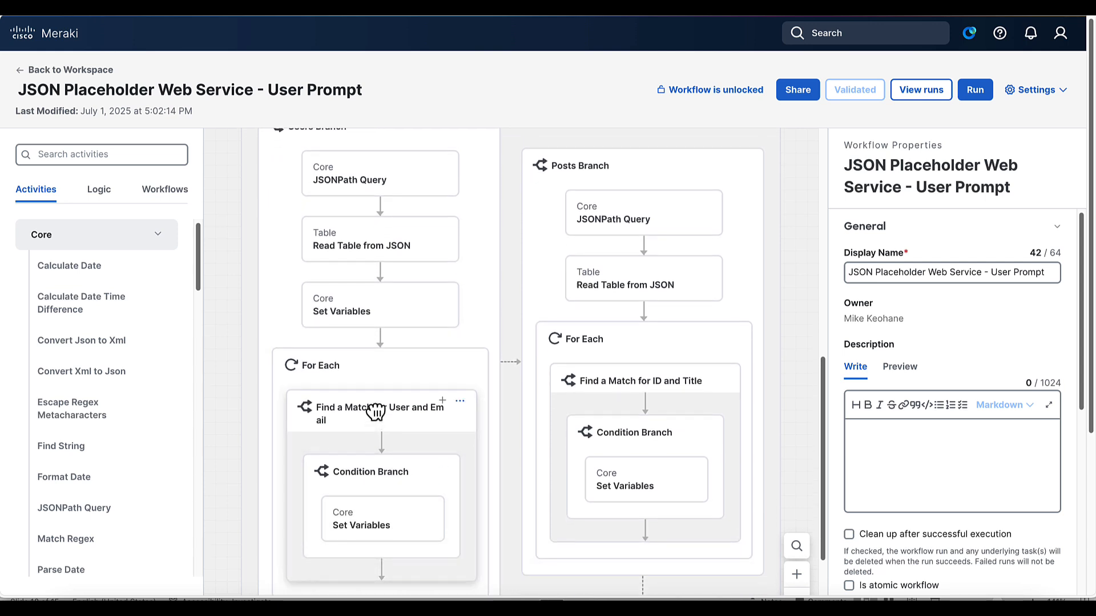
{"action": "scroll", "coordinate": [376, 411], "scroll_direction": "up", "scroll_amount": 1}
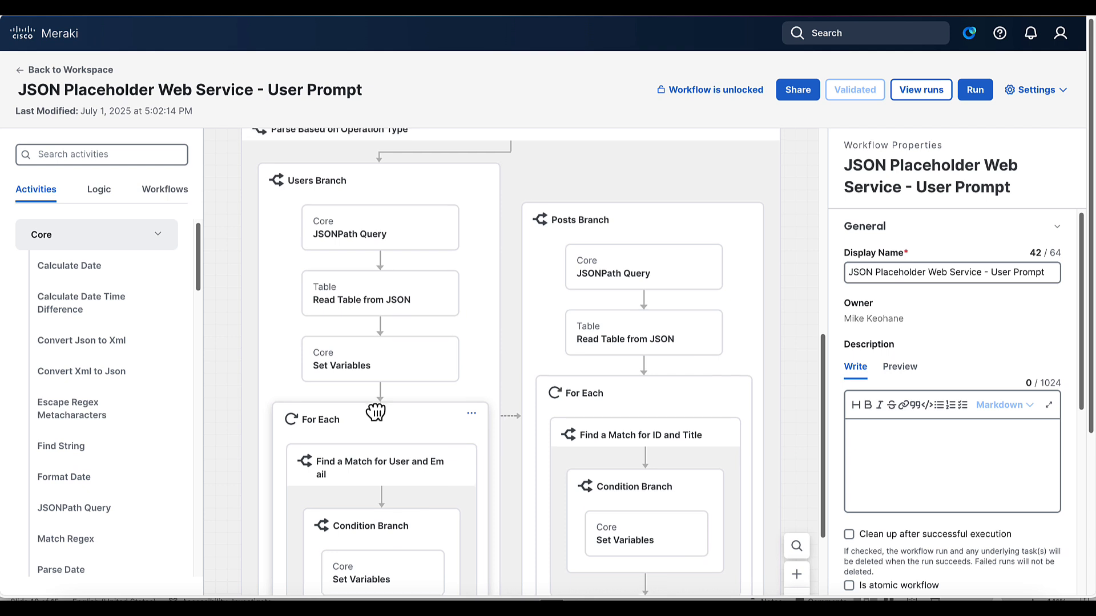
{"action": "scroll", "coordinate": [375, 411], "scroll_direction": "down", "scroll_amount": 1}
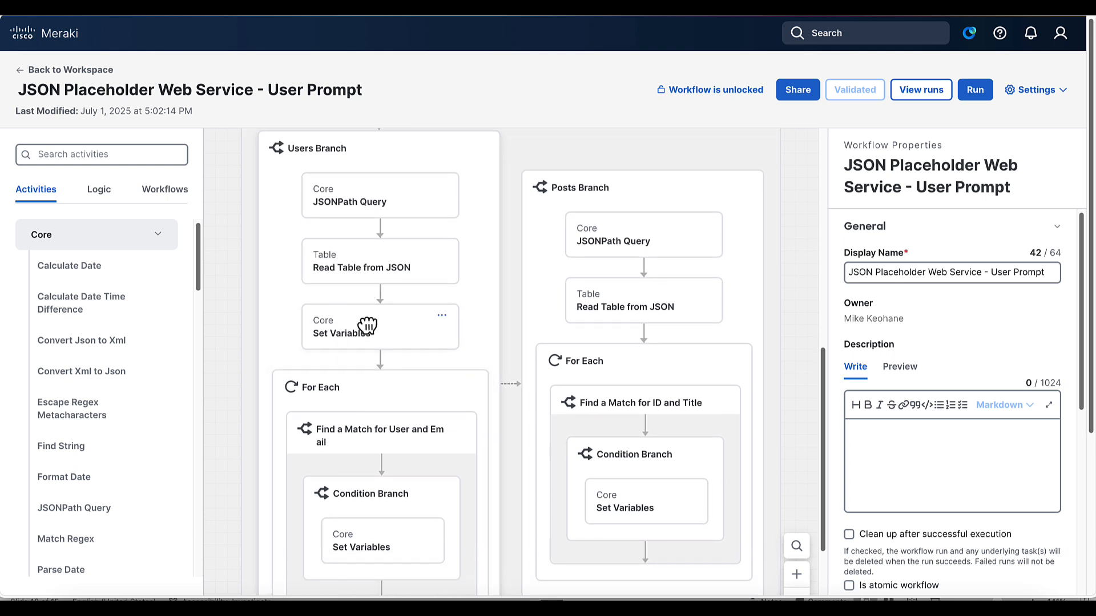
{"action": "scroll", "coordinate": [370, 327], "scroll_direction": "up", "scroll_amount": 1}
{"action": "scroll", "coordinate": [370, 327], "scroll_direction": "up", "scroll_amount": 1}
Step: Search the activities for "prompt" and insert a Create Prompt task between Set Variables and For Each in the Users Branch
{"action": "left_click", "coordinate": [381, 290]}
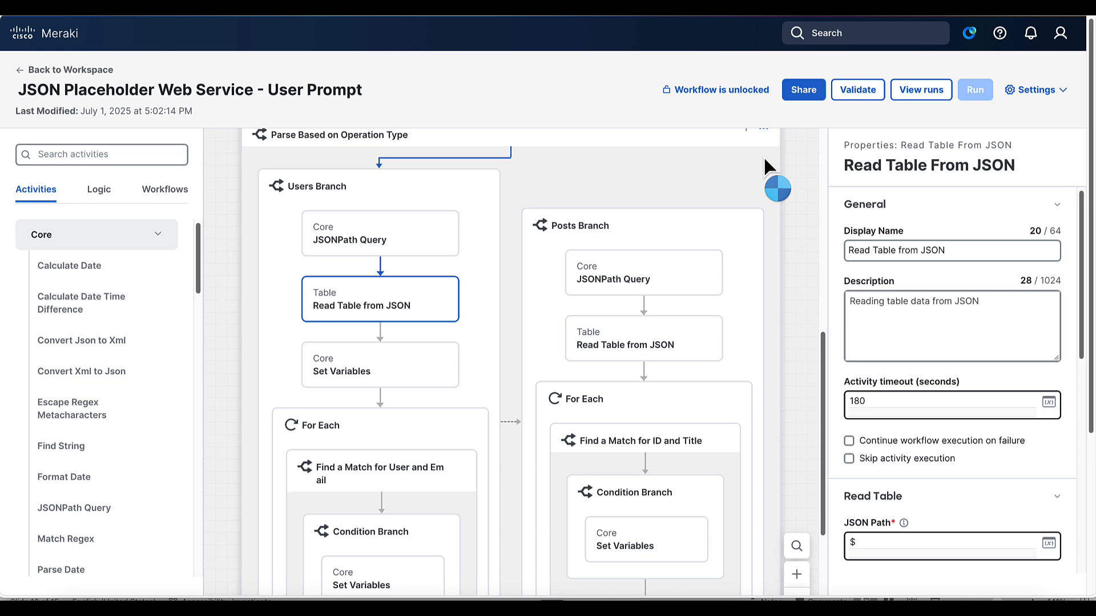
{"action": "left_click", "coordinate": [61, 154]}
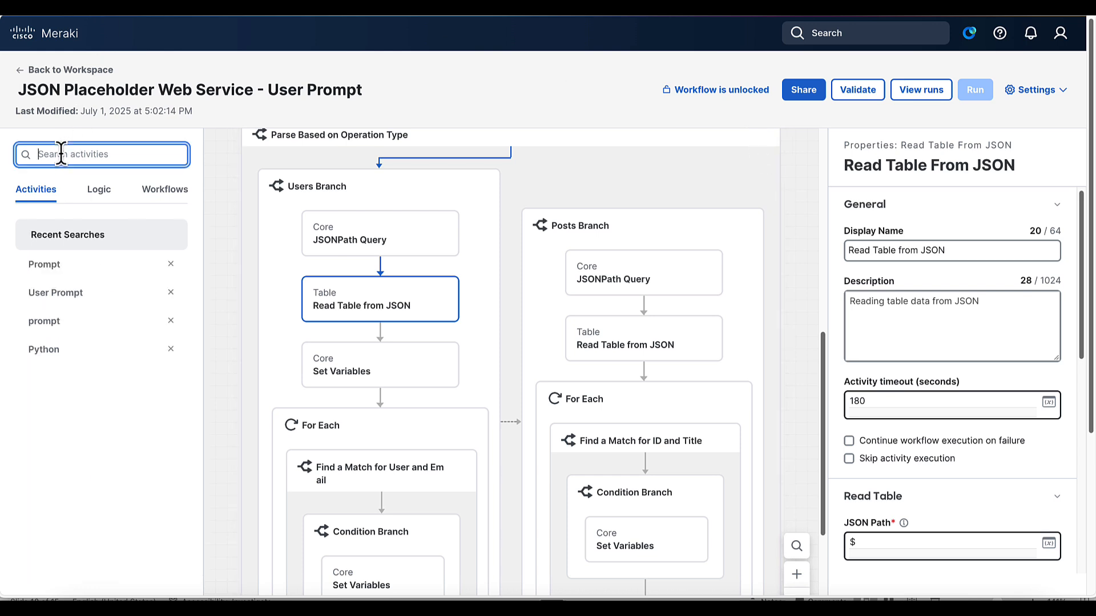
{"action": "type", "text": "prompt"}
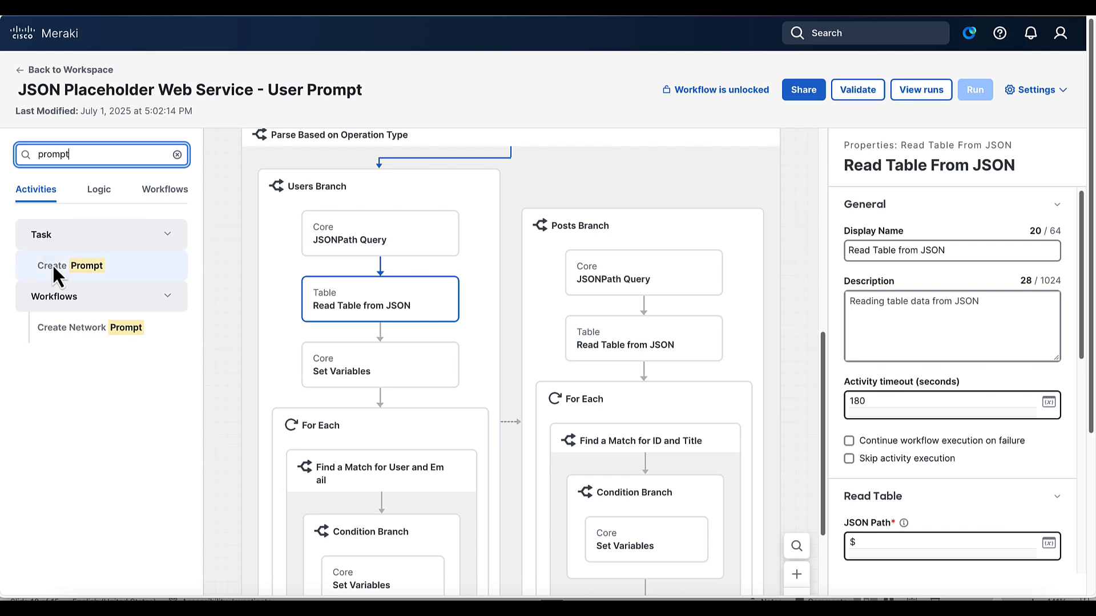
{"action": "left_click_drag", "start_coordinate": [52, 264], "coordinate": [379, 396]}
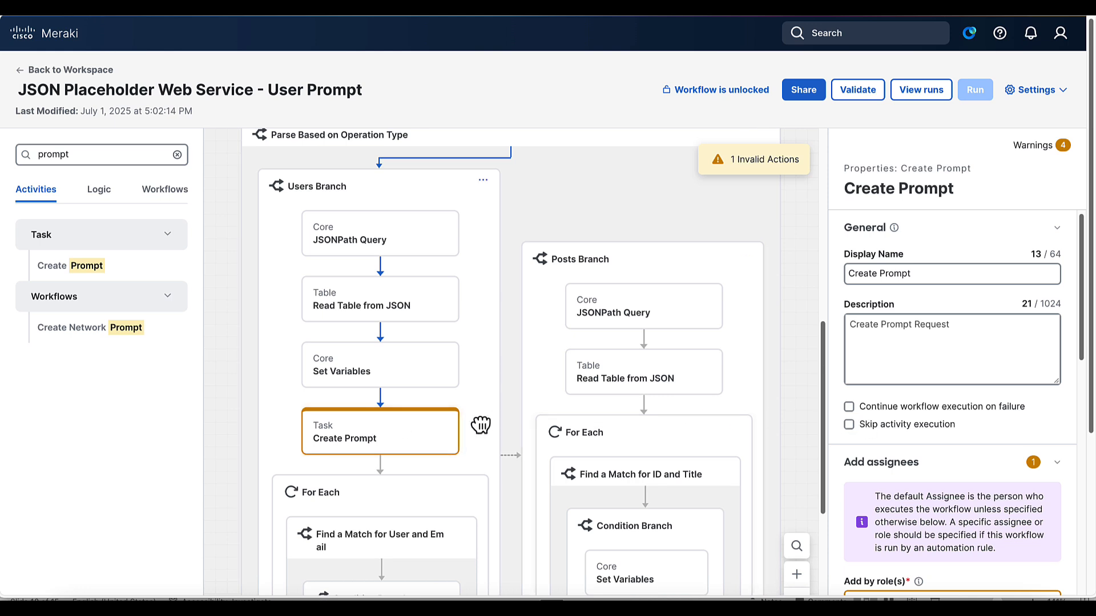
Step: Set the Create Prompt task's display name to "Ask for username to continue"
{"action": "scroll", "coordinate": [889, 475], "scroll_direction": "down", "scroll_amount": 1}
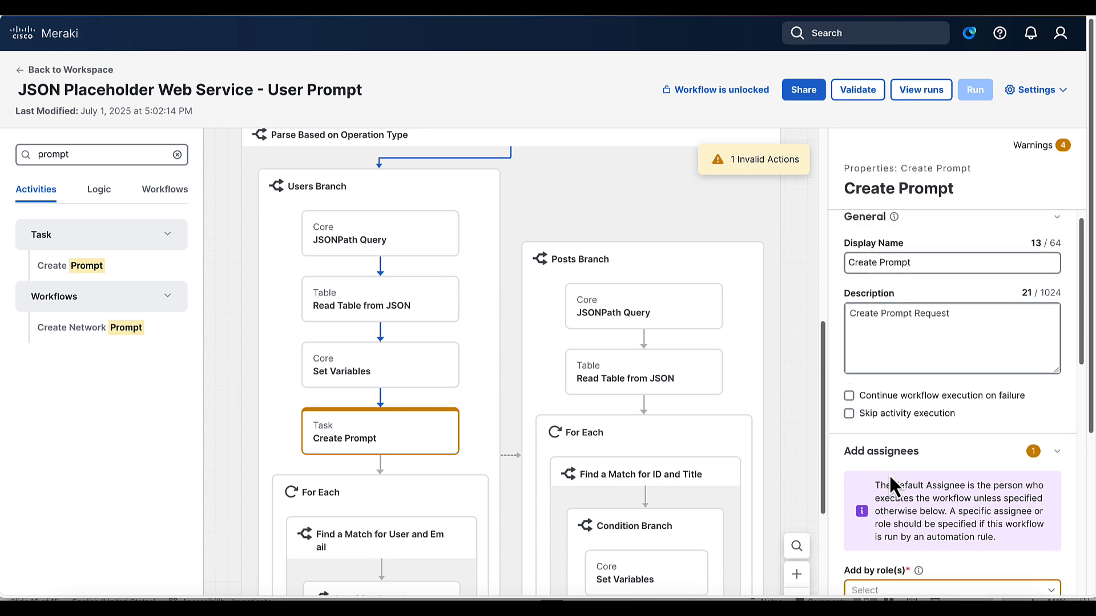
{"action": "scroll", "coordinate": [889, 479], "scroll_direction": "up", "scroll_amount": 1}
{"action": "left_click", "coordinate": [868, 268]}
{"action": "triple_click", "coordinate": [880, 272]}
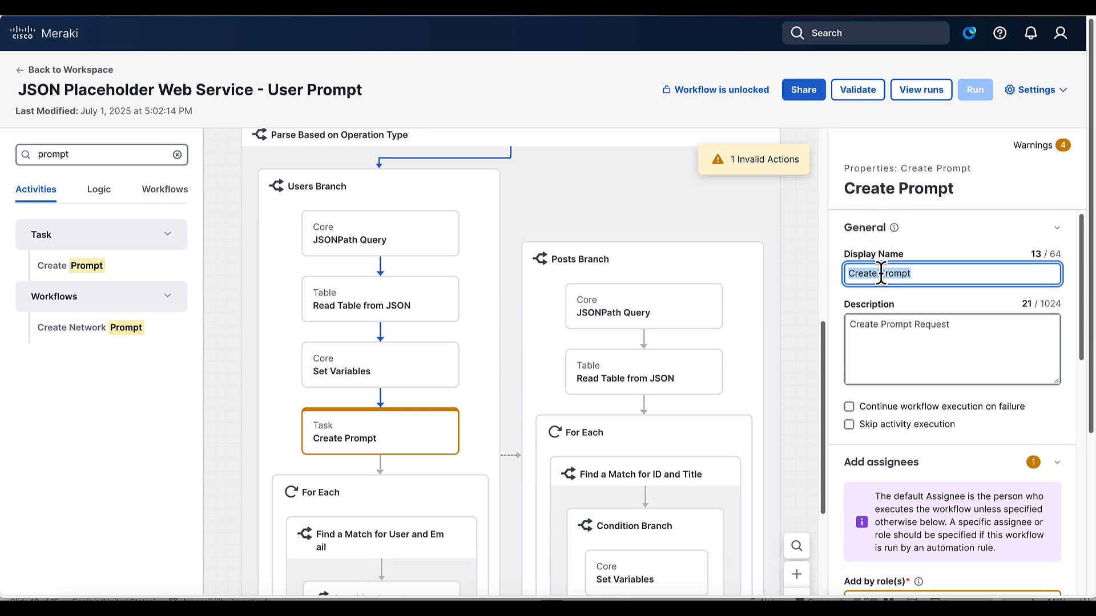
{"action": "type", "text": "Ask"}
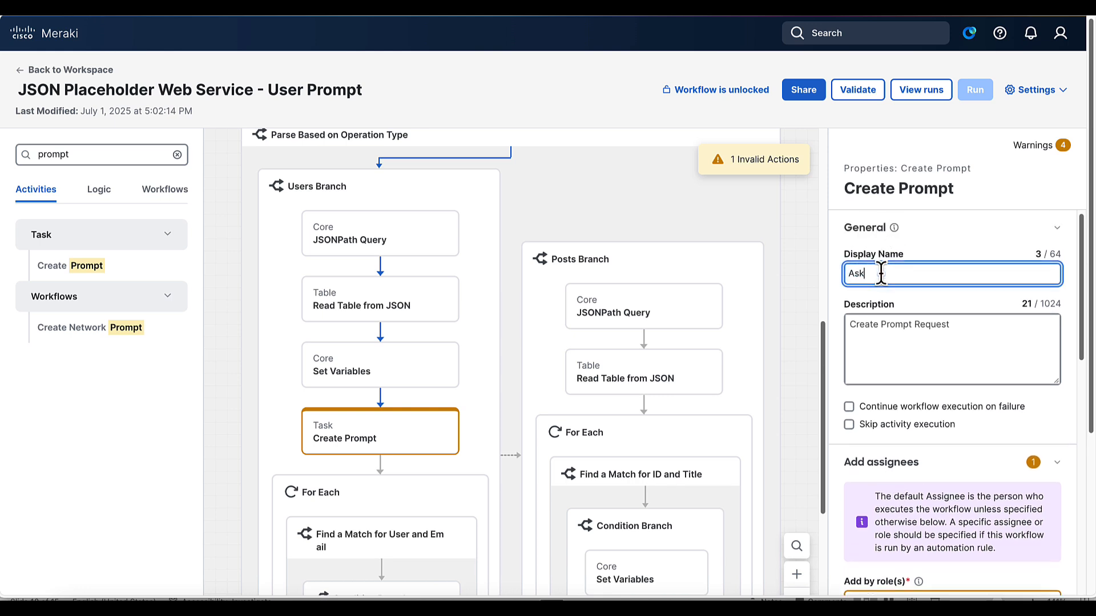
{"action": "type", "text": " for username to conf"}
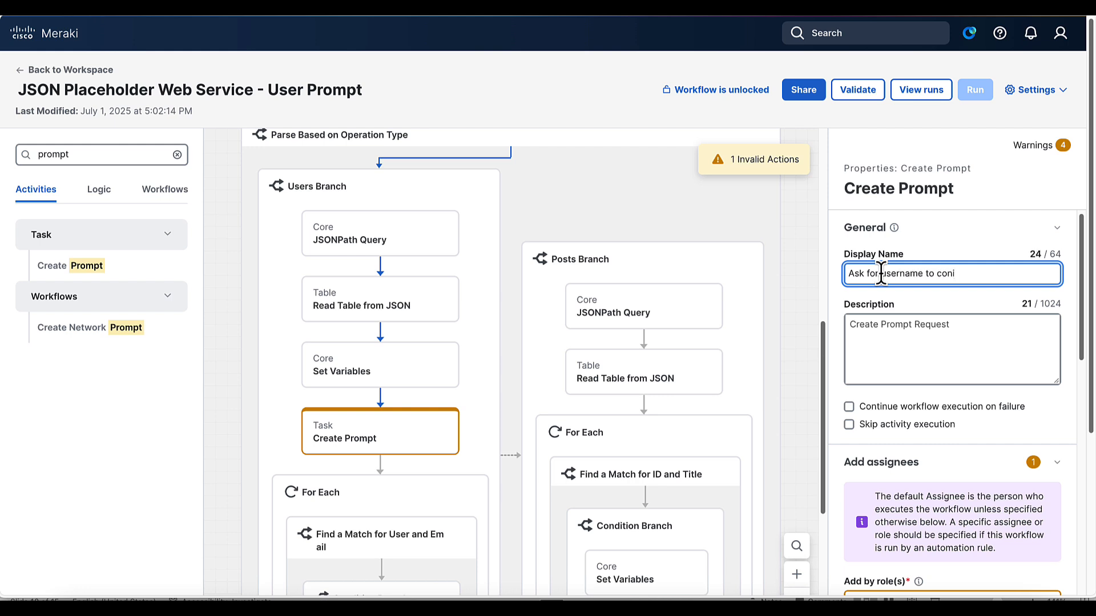
{"action": "type", "text": "inue"}
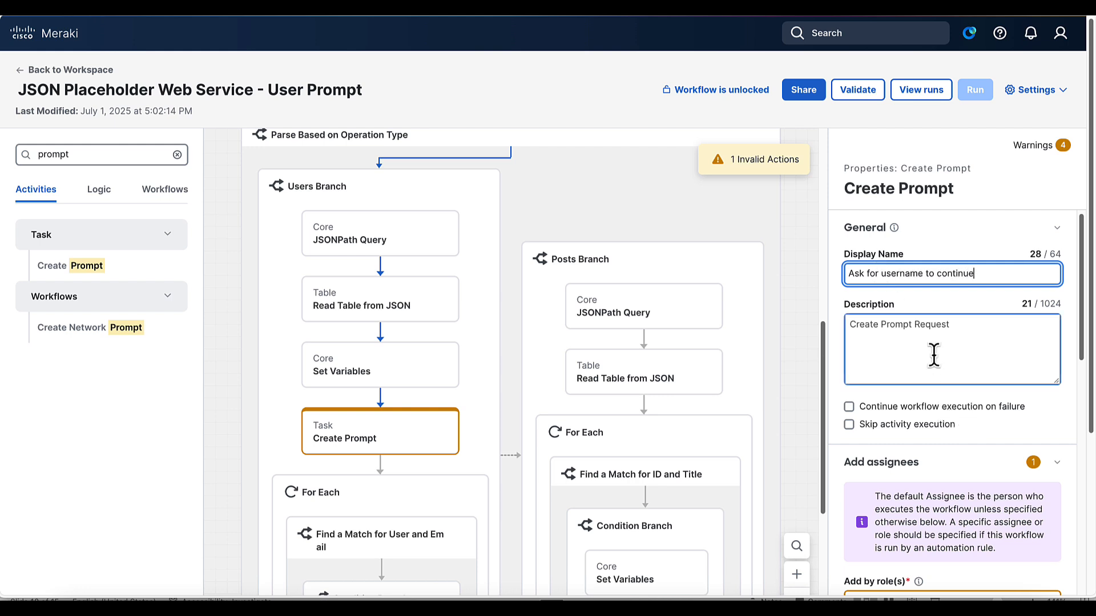
Step: Assign the username prompt task to the Administrator role
{"action": "scroll", "coordinate": [934, 355], "scroll_direction": "down", "scroll_amount": 3}
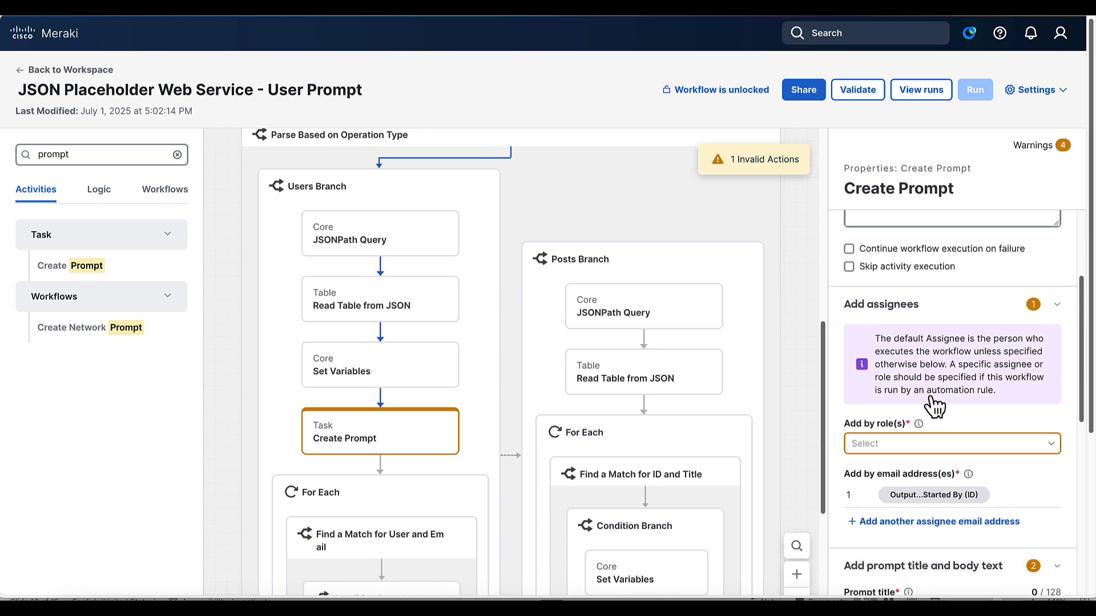
{"action": "scroll", "coordinate": [930, 396], "scroll_direction": "down", "scroll_amount": 2}
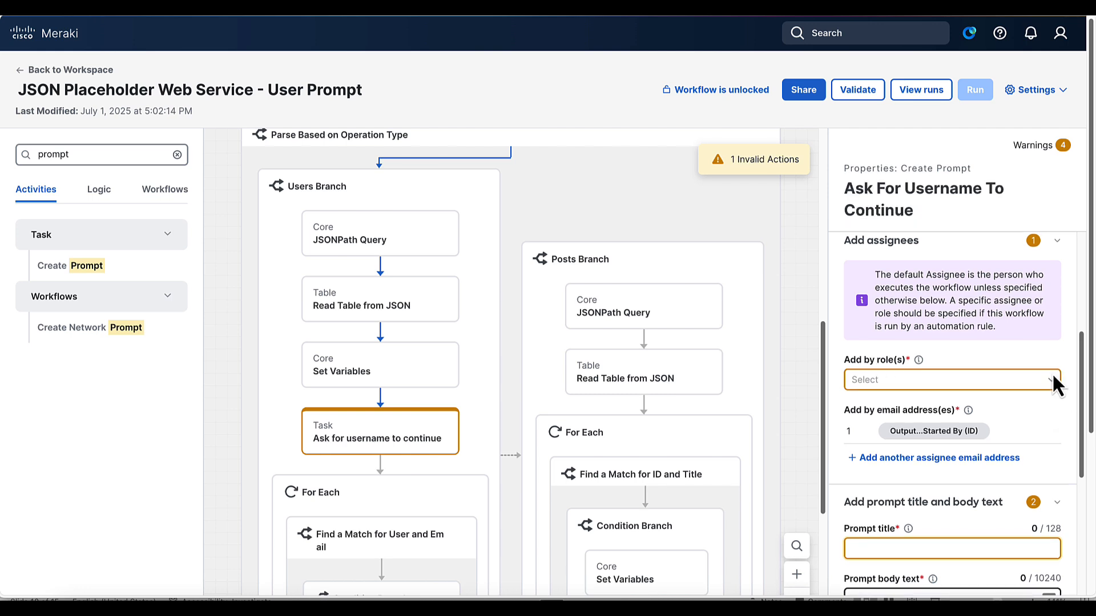
{"action": "left_click", "coordinate": [1050, 381]}
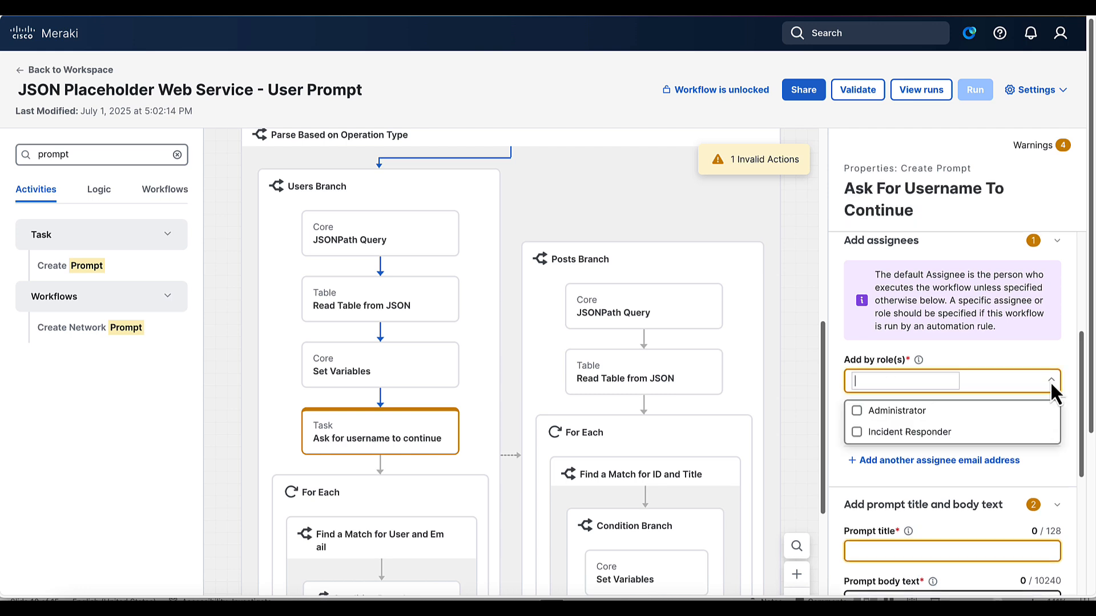
{"action": "left_click", "coordinate": [885, 412]}
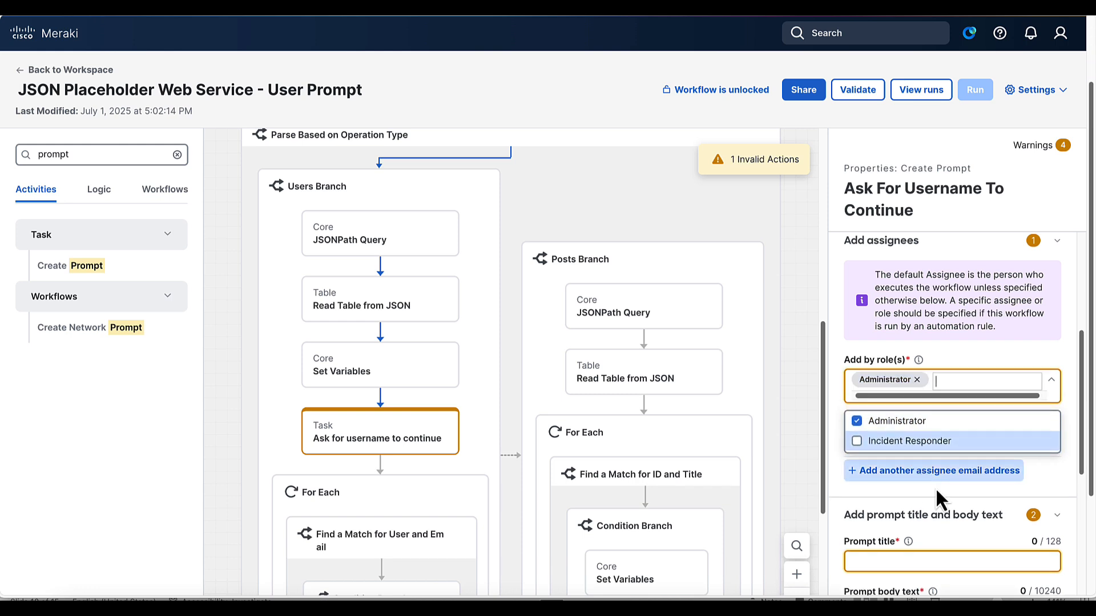
{"action": "left_click", "coordinate": [957, 507]}
{"action": "scroll", "coordinate": [960, 473], "scroll_direction": "down", "scroll_amount": 1}
{"action": "scroll", "coordinate": [959, 474], "scroll_direction": "down", "scroll_amount": 3}
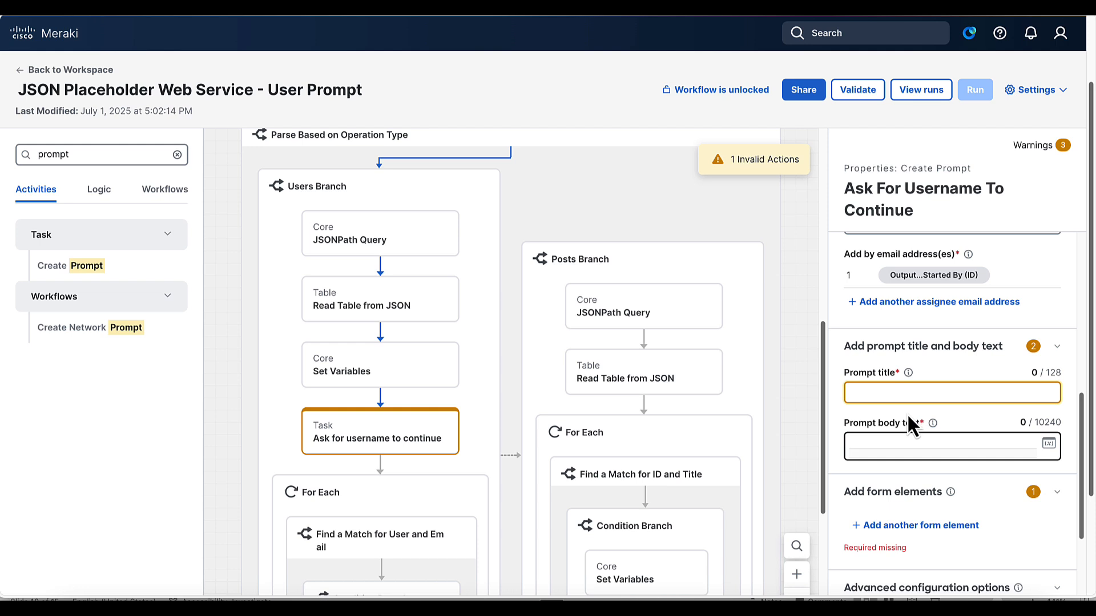
Step: Set the prompt title to "Please Select a User From the list" and the body text to "Contains Usernames from Web Service"
{"action": "left_click", "coordinate": [890, 394]}
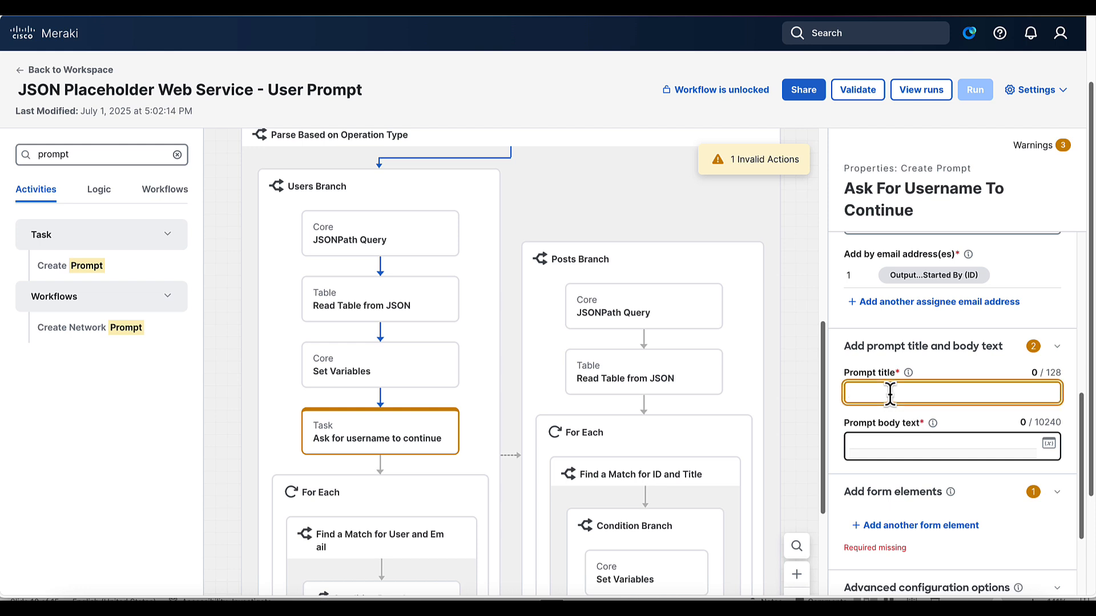
{"action": "type", "text": "Please Select a User From the list"}
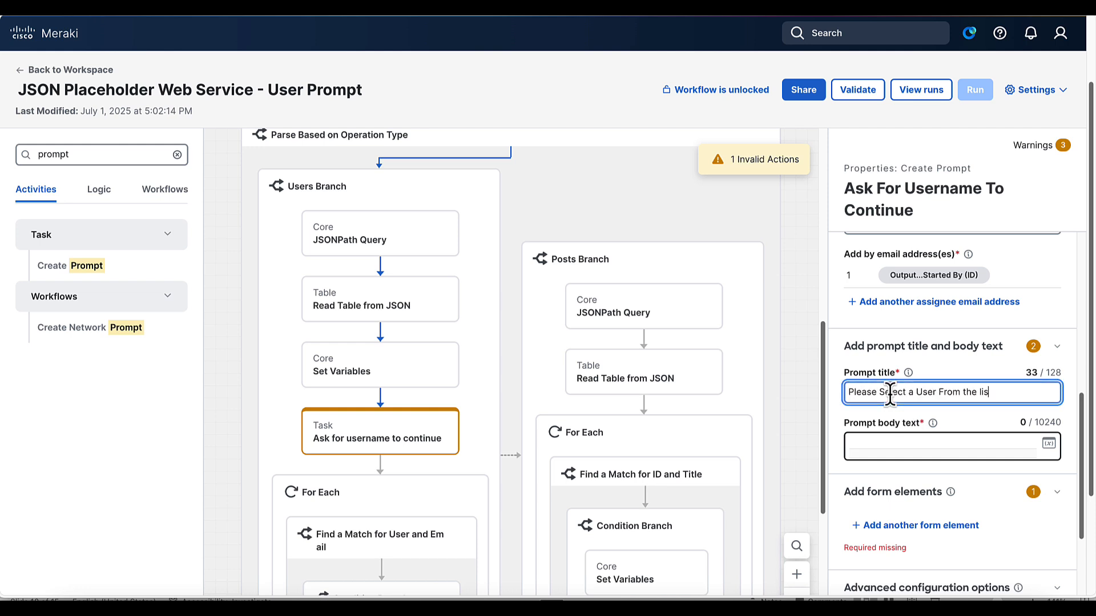
{"action": "left_click", "coordinate": [874, 445]}
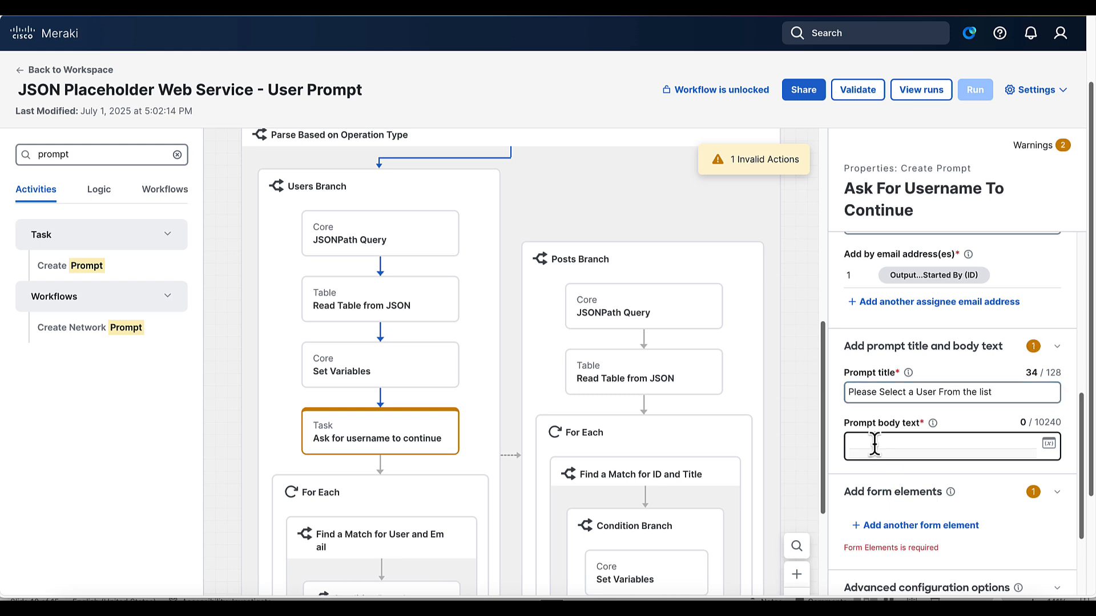
{"action": "type", "text": "COntains Usernames from Web"}
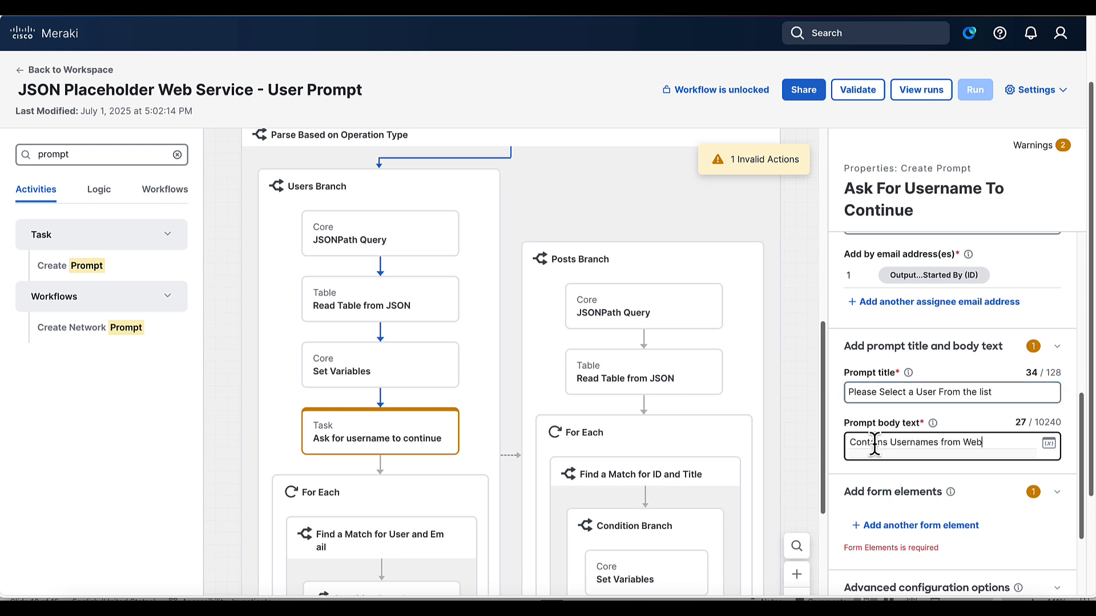
{"action": "type", "text": " Service"}
Step: Add a Dropdown select form element to the prompt and label it "Usernames"
{"action": "scroll", "coordinate": [928, 485], "scroll_direction": "down", "scroll_amount": 3}
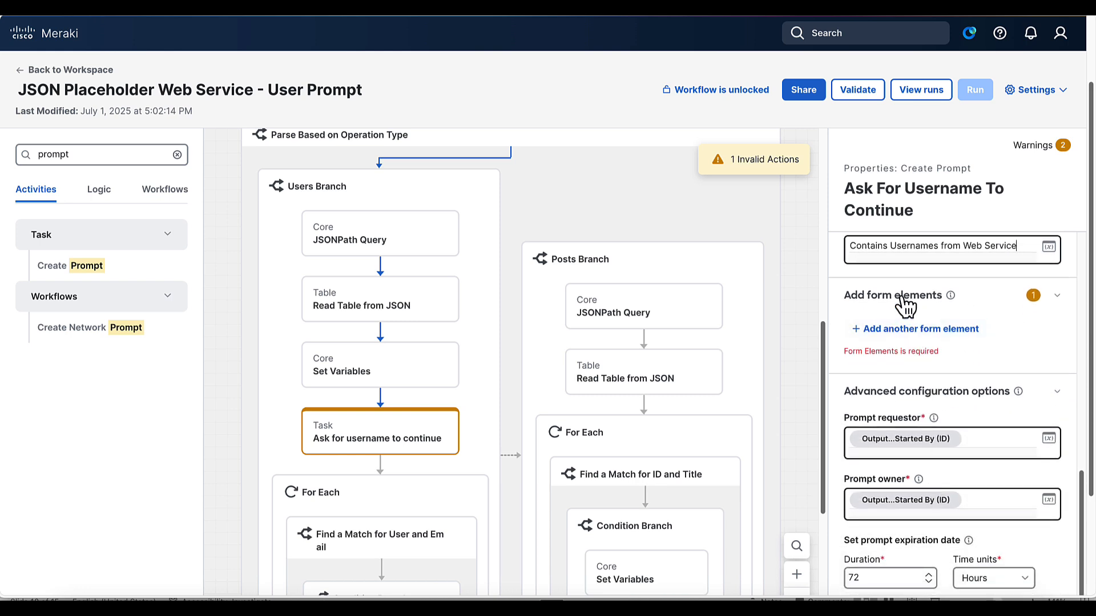
{"action": "left_click", "coordinate": [936, 339]}
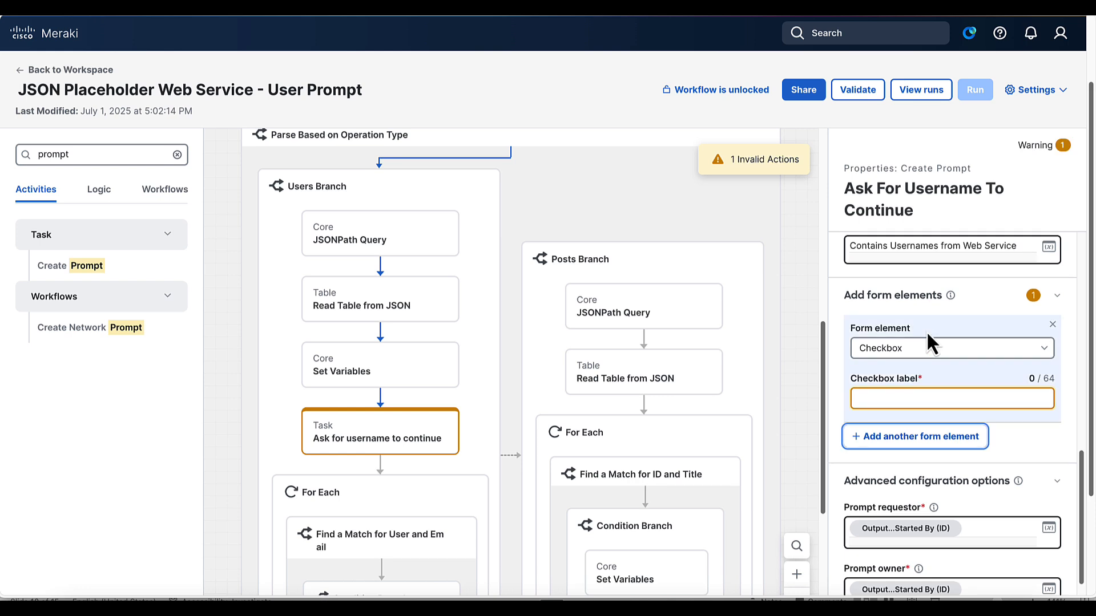
{"action": "left_click", "coordinate": [913, 350]}
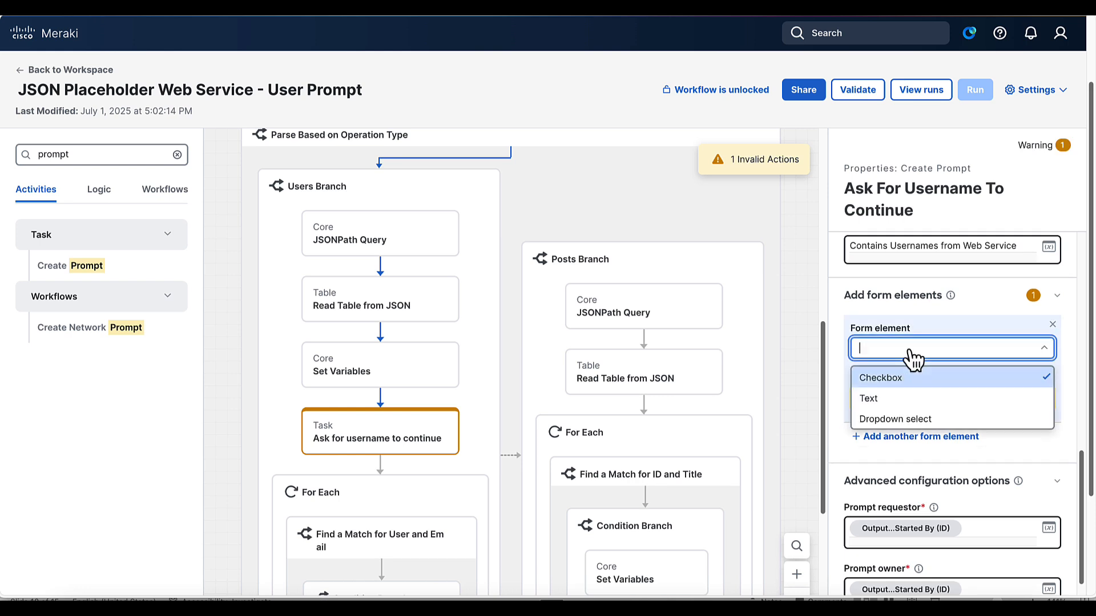
{"action": "left_click", "coordinate": [900, 419]}
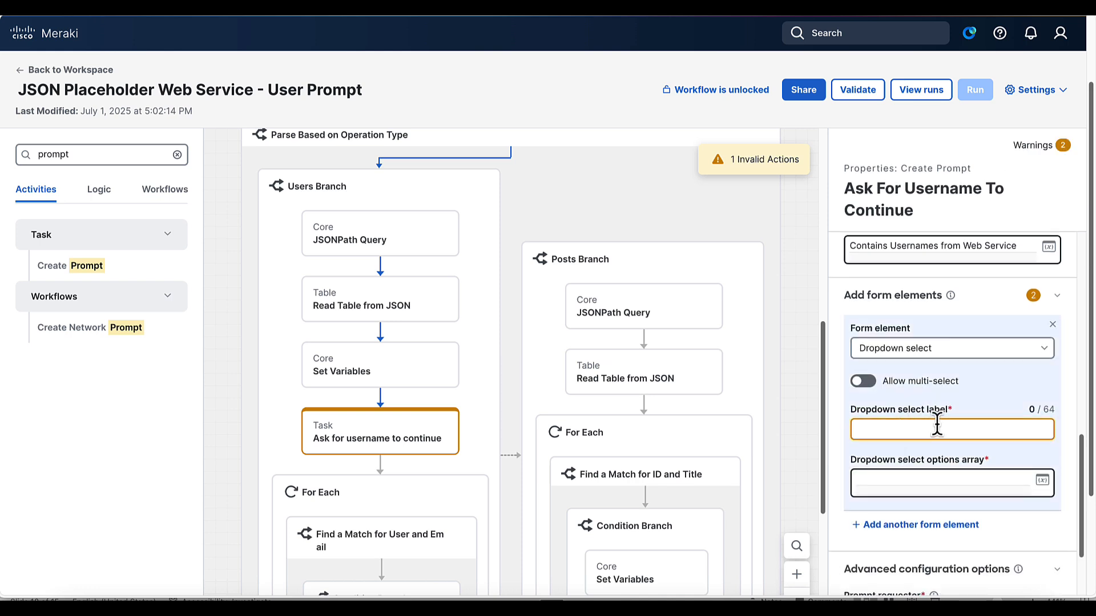
{"action": "left_click", "coordinate": [931, 428]}
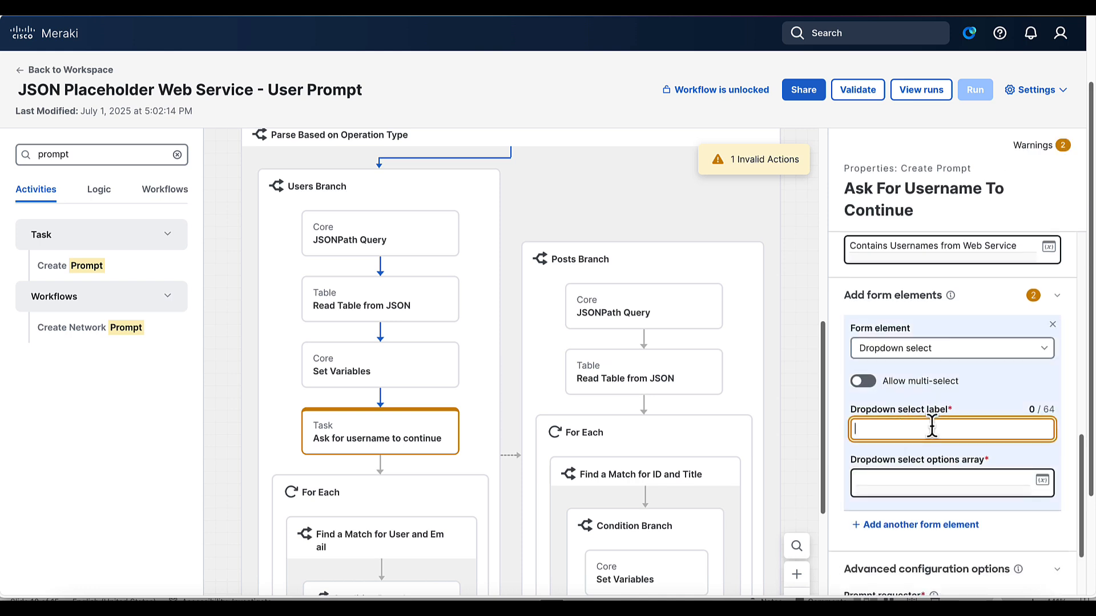
{"action": "type", "text": "Us"}
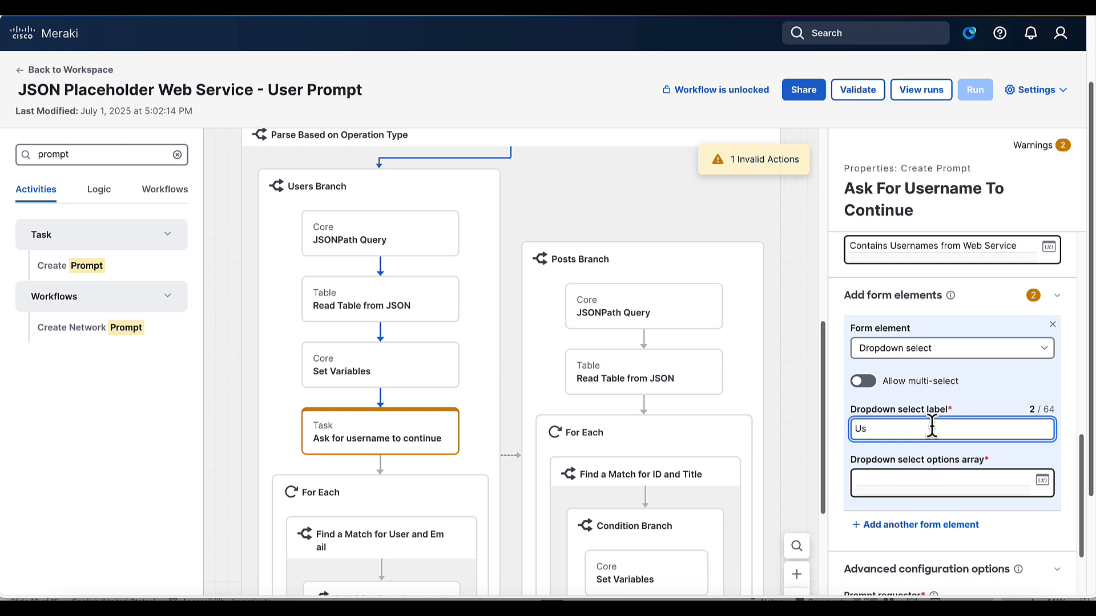
{"action": "type", "text": "ernames"}
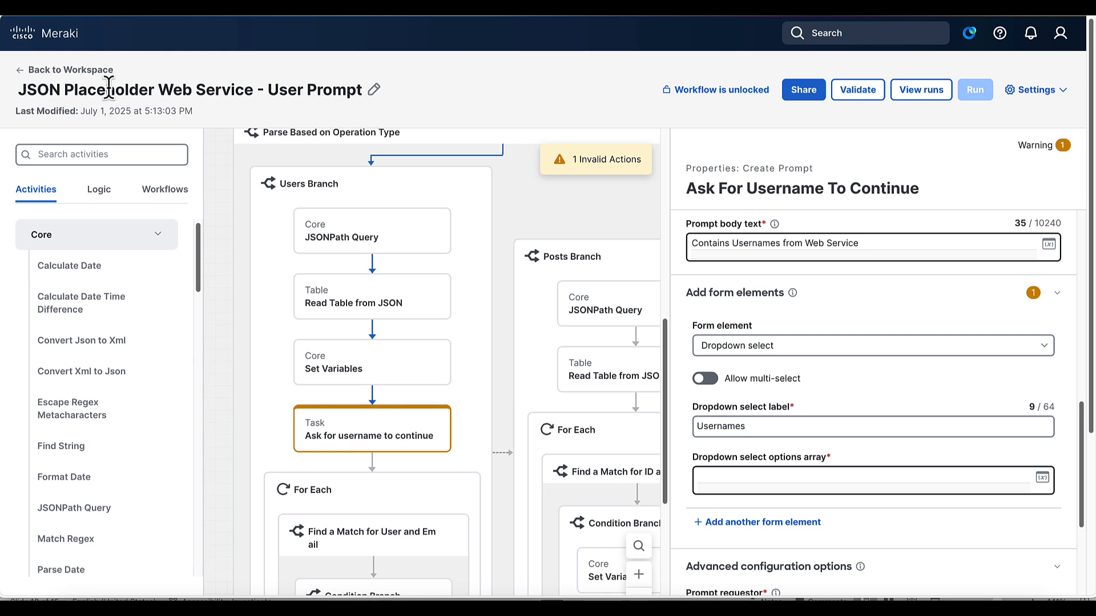
Step: Leave the editor and open the run details of the most recent successful "JSON Placeholder Web Service - Find it" run
{"action": "left_click", "coordinate": [101, 72]}
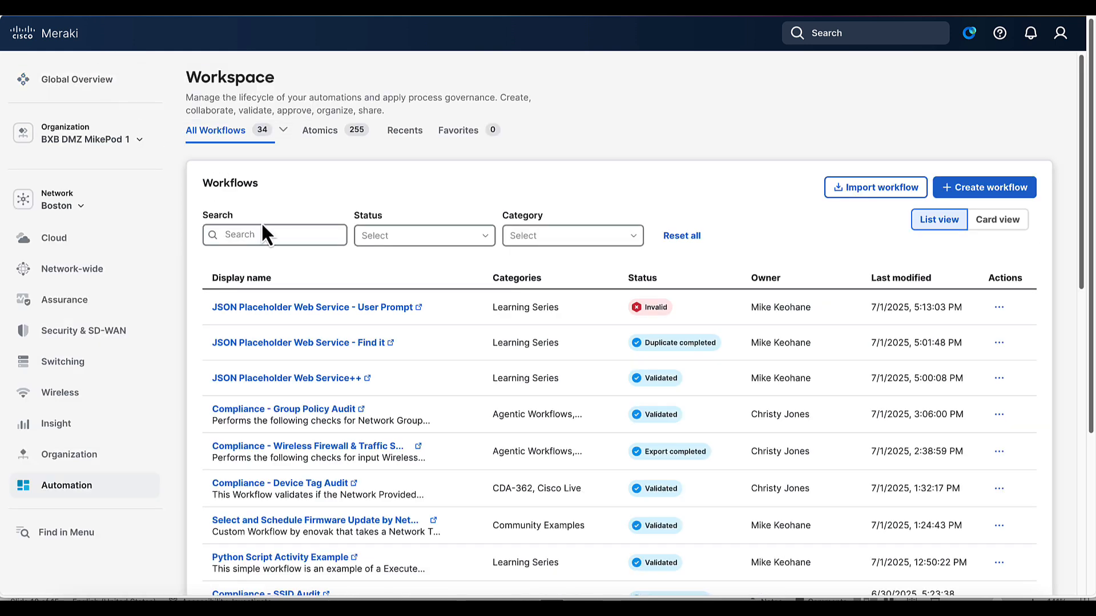
{"action": "left_click", "coordinate": [322, 342]}
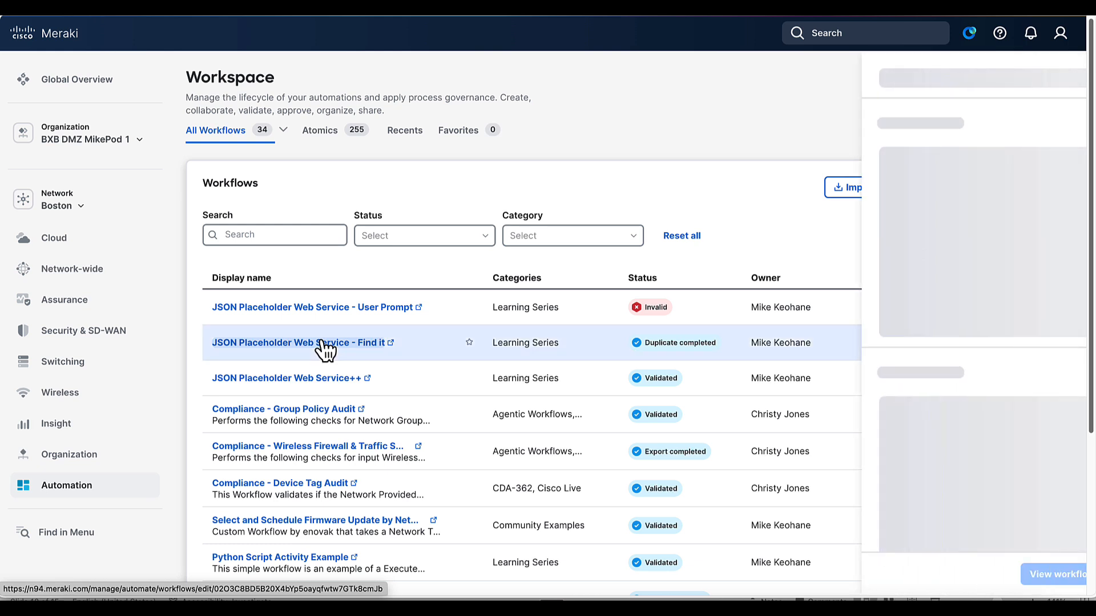
{"action": "left_click", "coordinate": [1025, 573]}
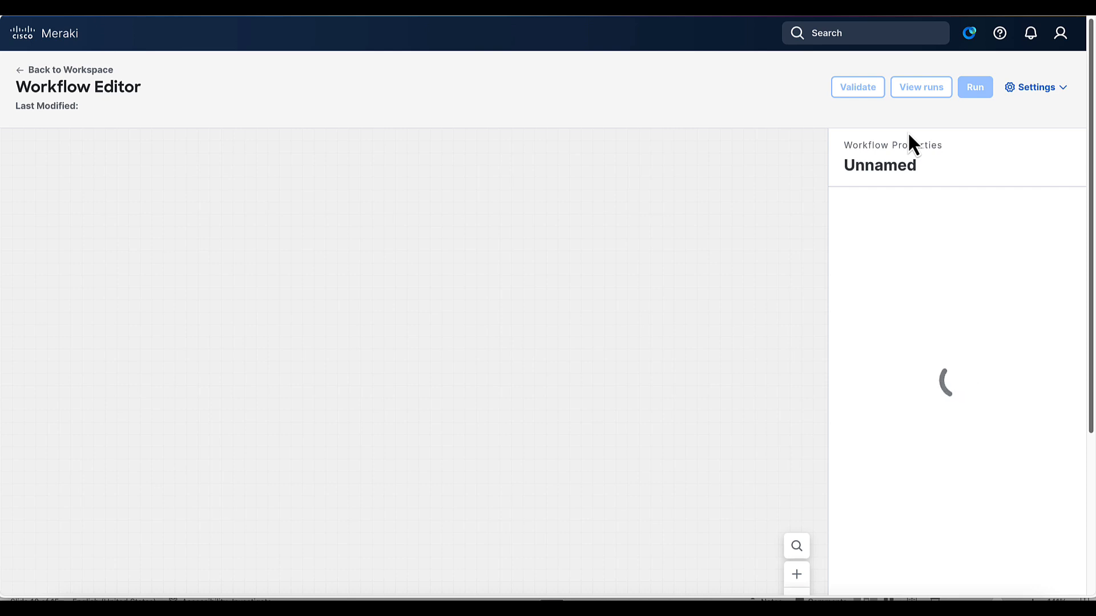
{"action": "left_click", "coordinate": [925, 91]}
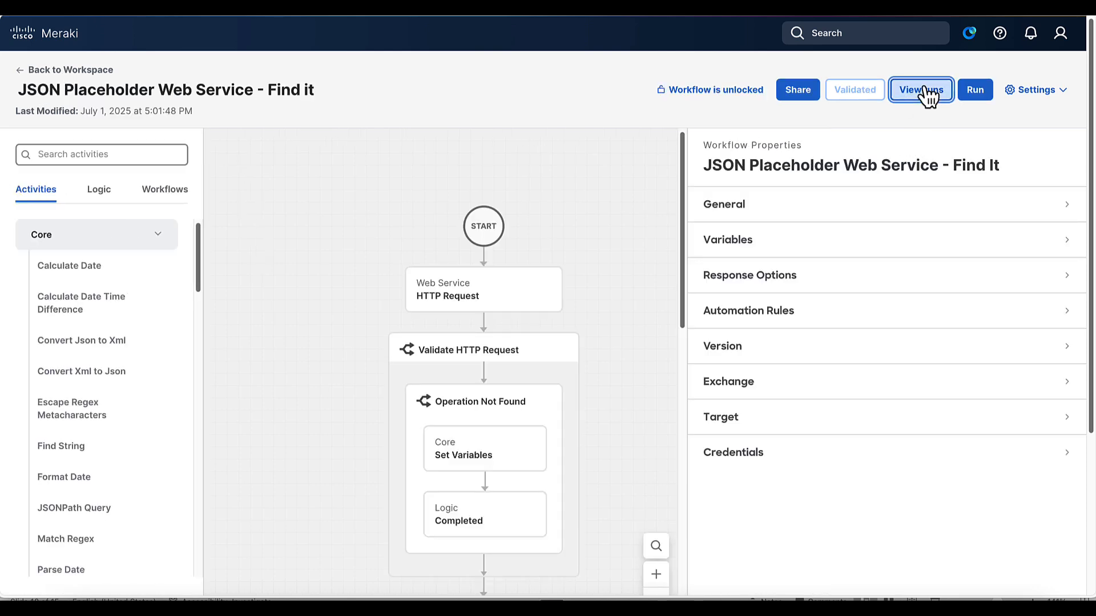
{"action": "scroll", "coordinate": [619, 398], "scroll_direction": "down", "scroll_amount": 4}
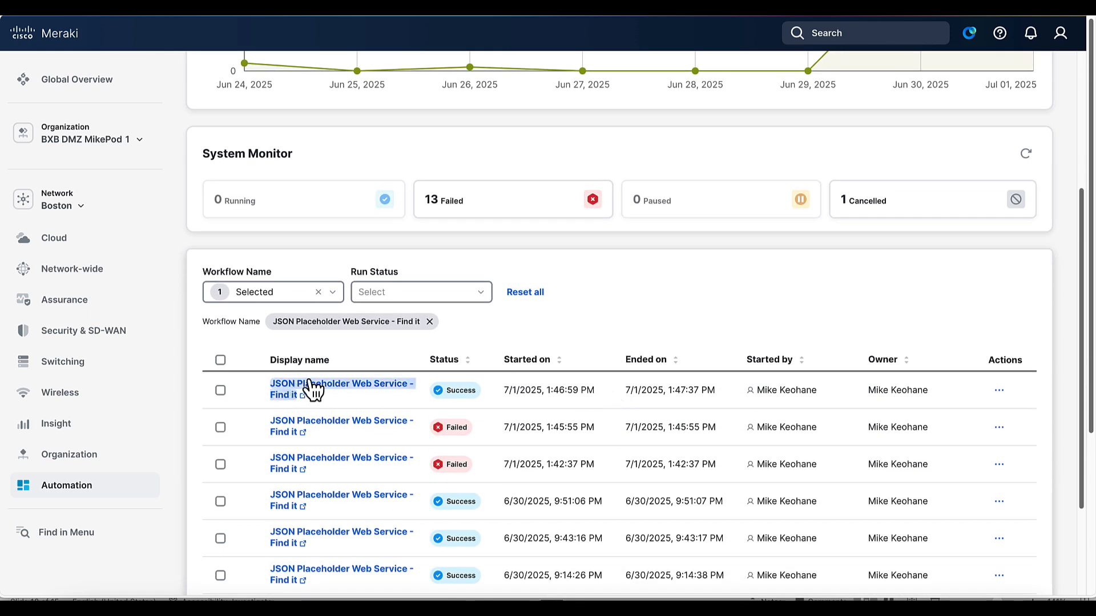
{"action": "left_click", "coordinate": [323, 388]}
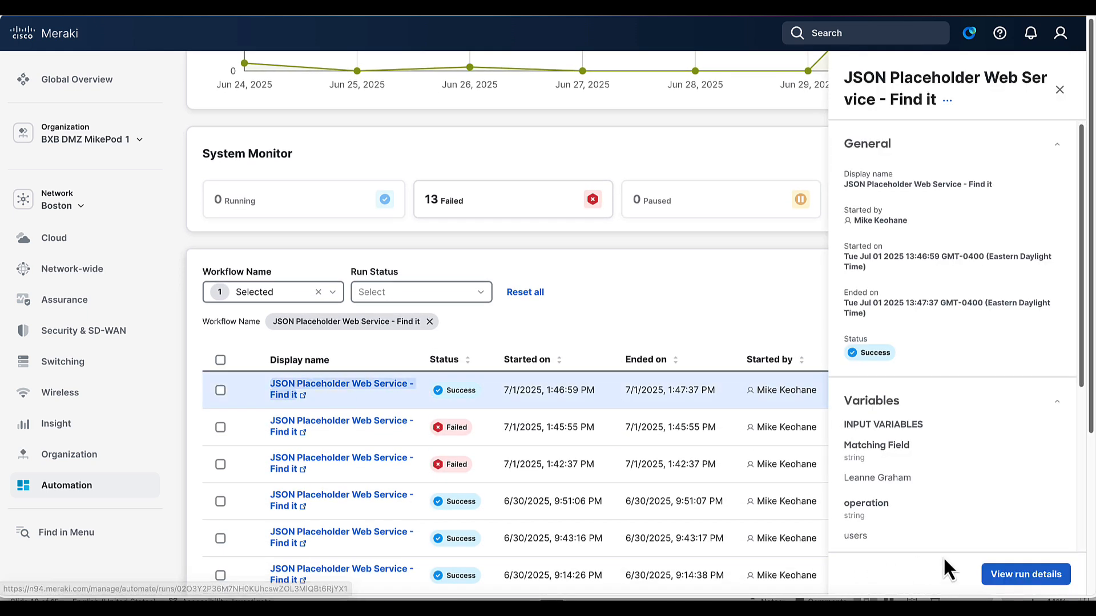
{"action": "left_click", "coordinate": [1003, 574]}
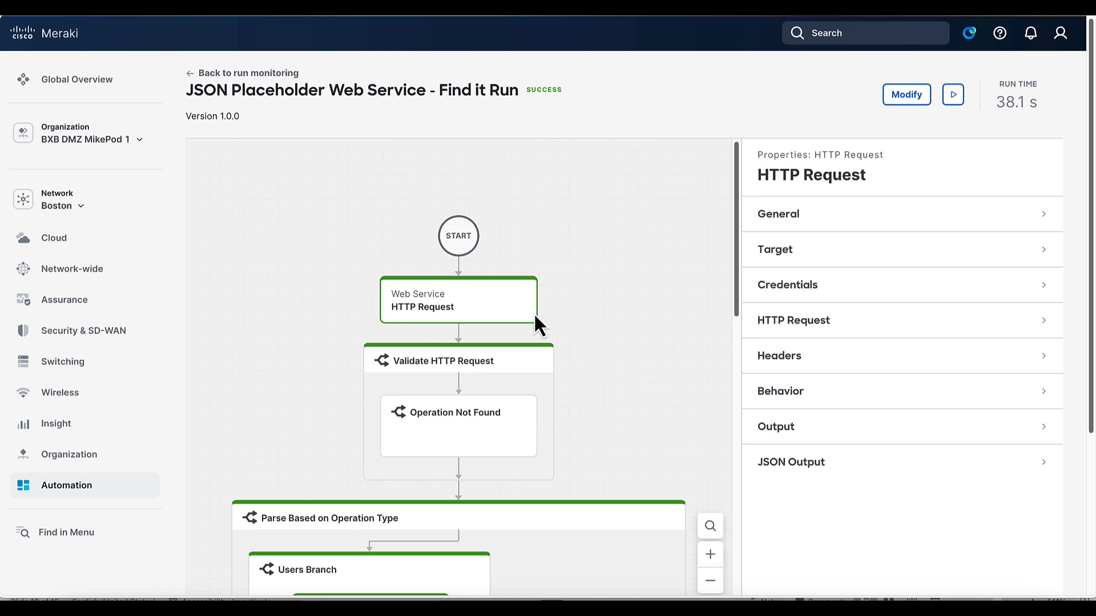
Step: Examine the HTTP Request's output in this run, reading through the user records in the JSON response body
{"action": "left_click", "coordinate": [783, 429]}
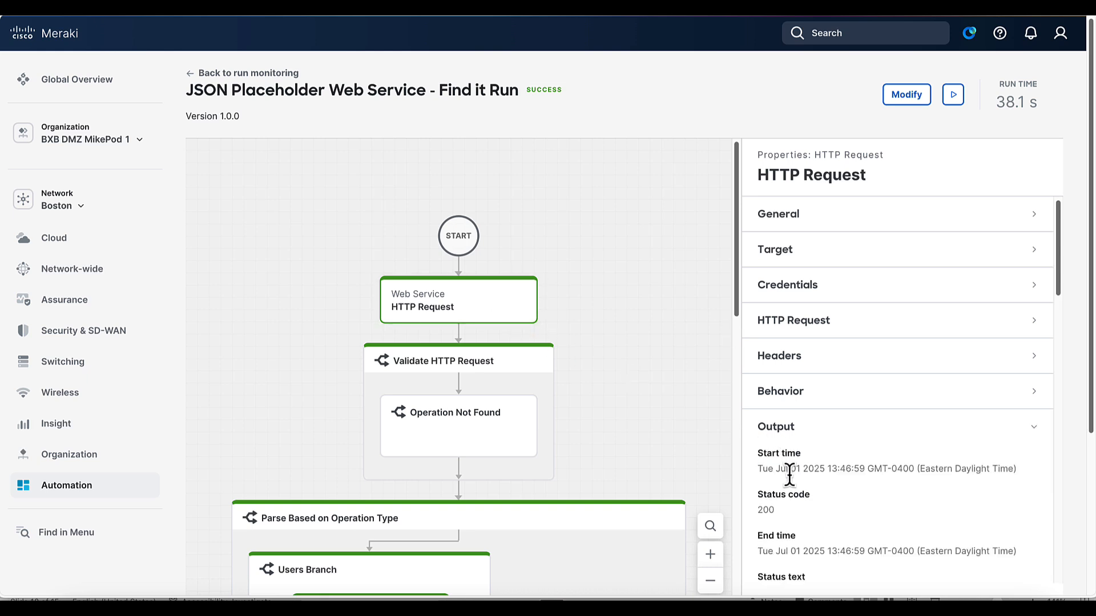
{"action": "scroll", "coordinate": [794, 502], "scroll_direction": "down", "scroll_amount": 10}
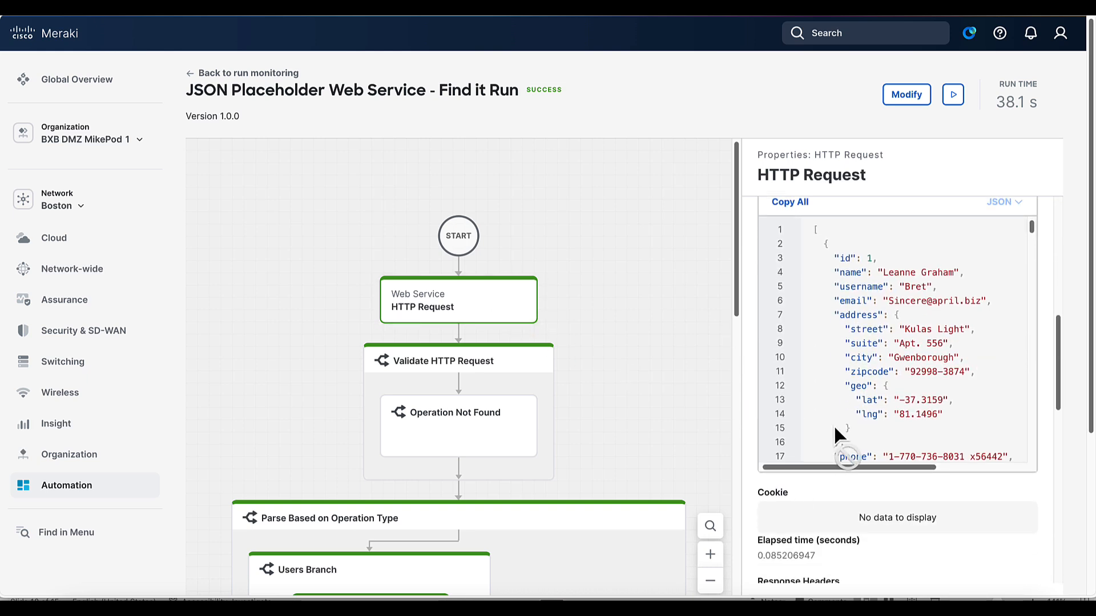
{"action": "scroll", "coordinate": [834, 428], "scroll_direction": "down", "scroll_amount": 3}
{"action": "scroll", "coordinate": [834, 429], "scroll_direction": "down", "scroll_amount": 5}
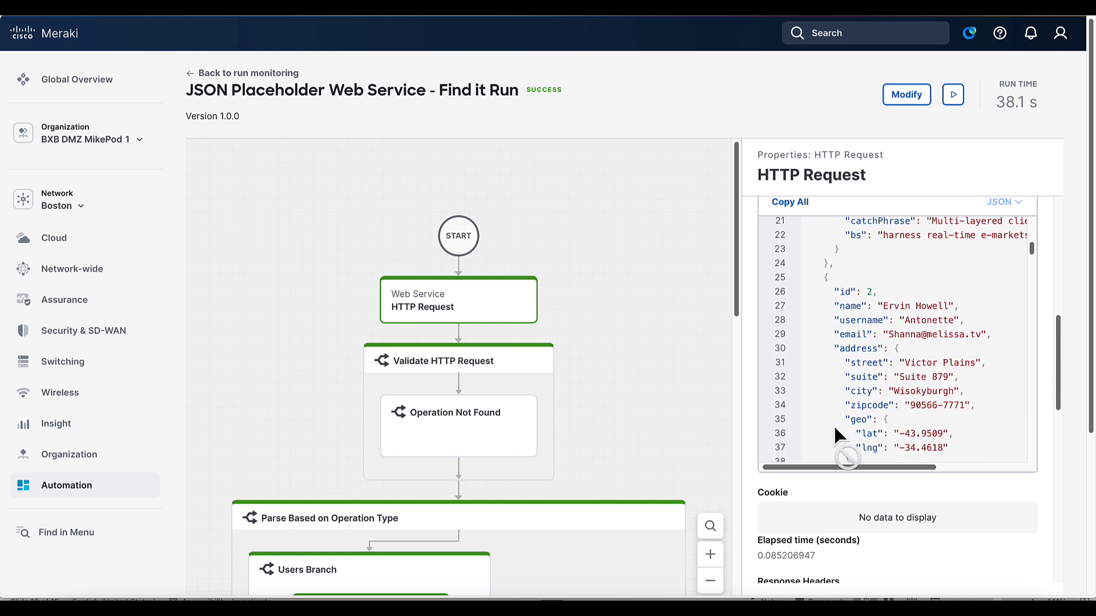
{"action": "scroll", "coordinate": [834, 430], "scroll_direction": "up", "scroll_amount": 1}
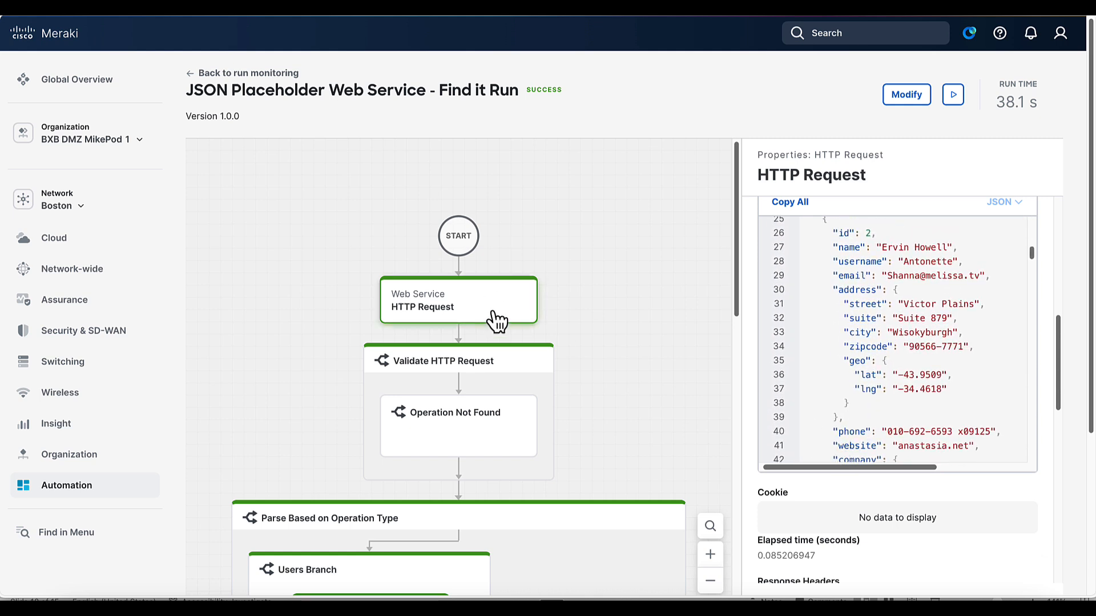
Step: Inspect the Users Branch's JSONPath Query, from its source JSON to the Name array in its query output
{"action": "scroll", "coordinate": [621, 385], "scroll_direction": "down", "scroll_amount": 1}
{"action": "scroll", "coordinate": [621, 385], "scroll_direction": "down", "scroll_amount": 5}
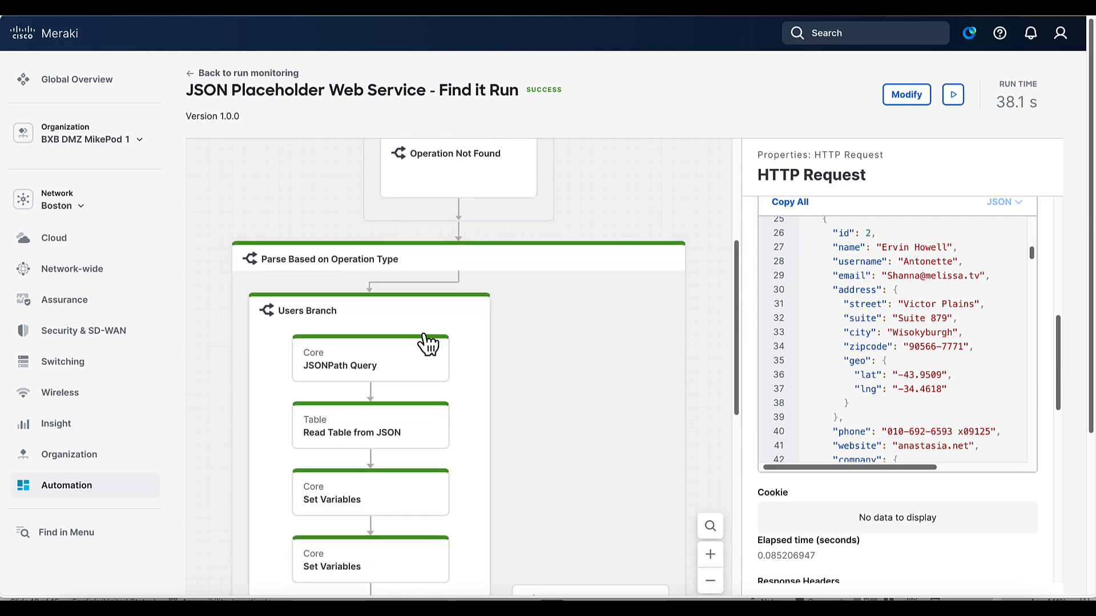
{"action": "left_click", "coordinate": [375, 360]}
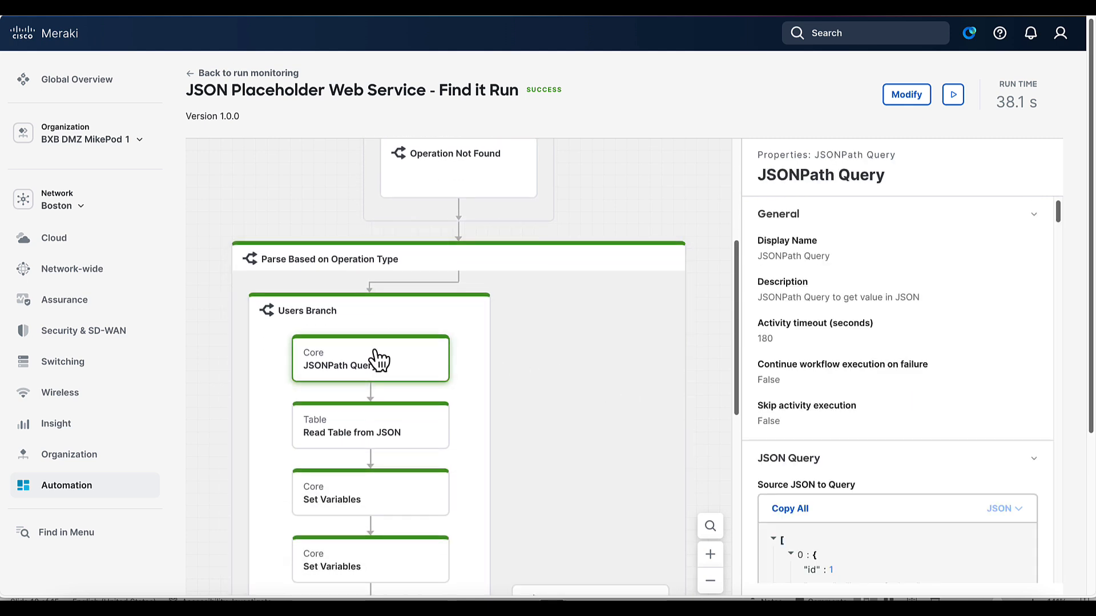
{"action": "scroll", "coordinate": [875, 380], "scroll_direction": "down", "scroll_amount": 5}
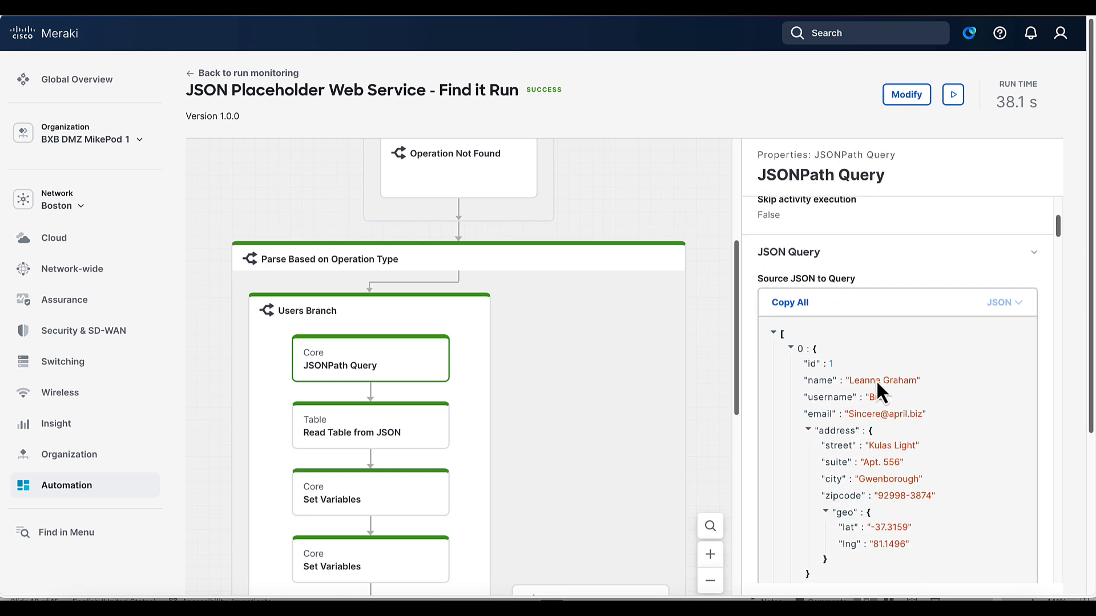
{"action": "scroll", "coordinate": [990, 456], "scroll_direction": "down", "scroll_amount": 1}
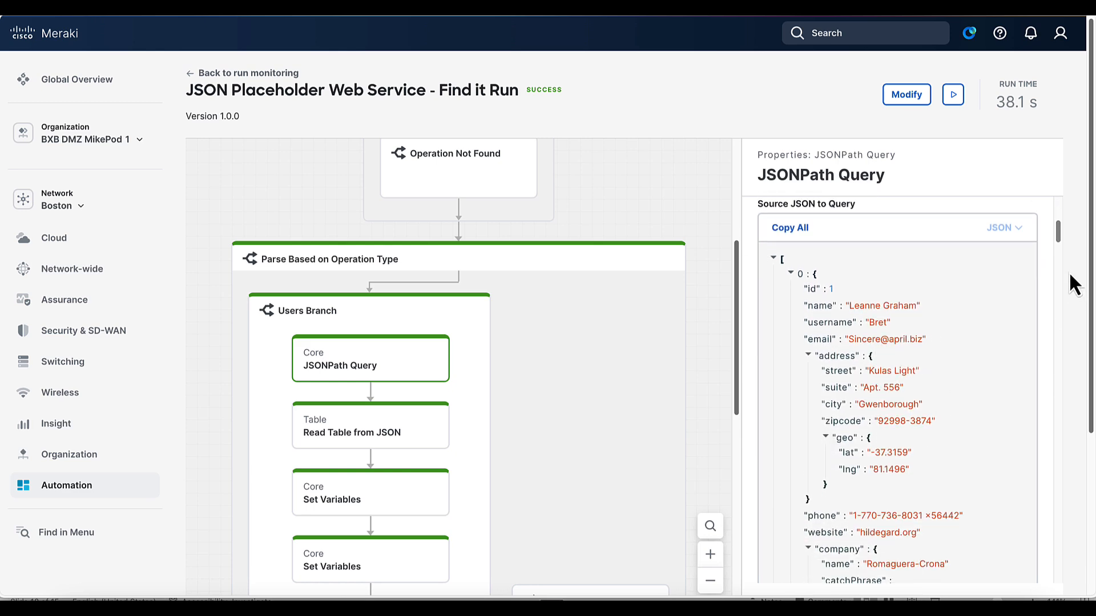
{"action": "left_click_drag", "start_coordinate": [1055, 235], "coordinate": [1048, 544]}
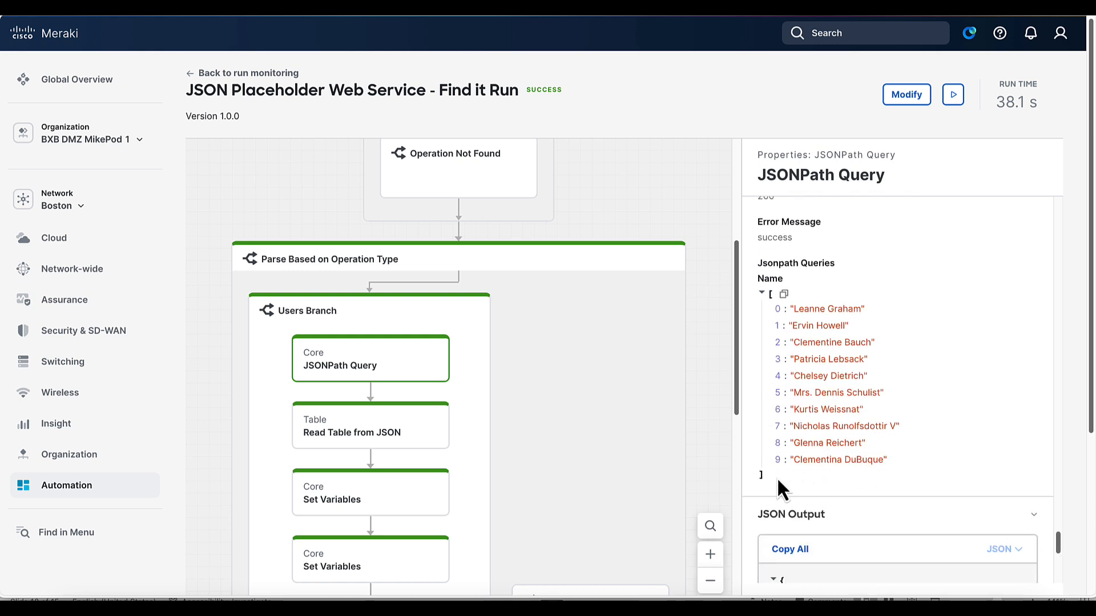
{"action": "left_click_drag", "start_coordinate": [777, 477], "coordinate": [769, 294]}
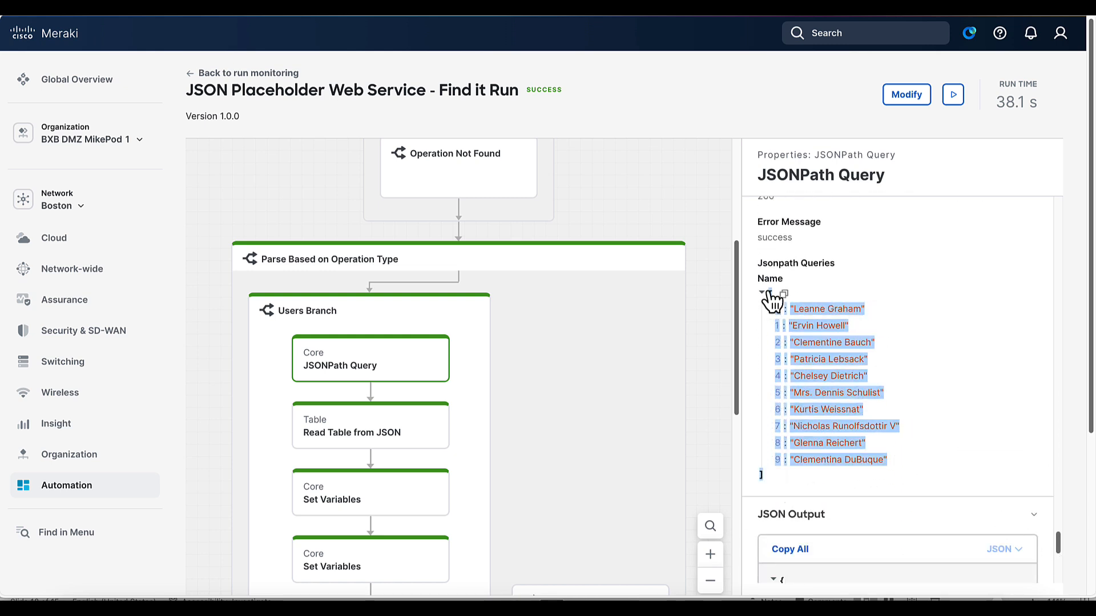
{"action": "left_click", "coordinate": [990, 374]}
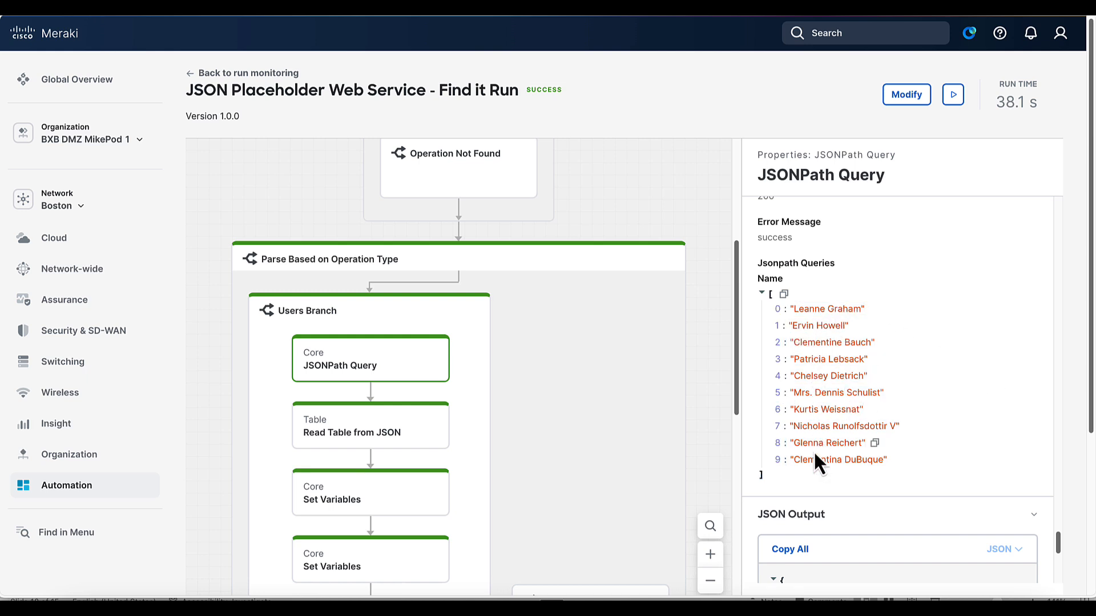
Step: Compare the Read Table from JSON response body with the Name array output by the JSONPath Query
{"action": "left_click", "coordinate": [406, 435]}
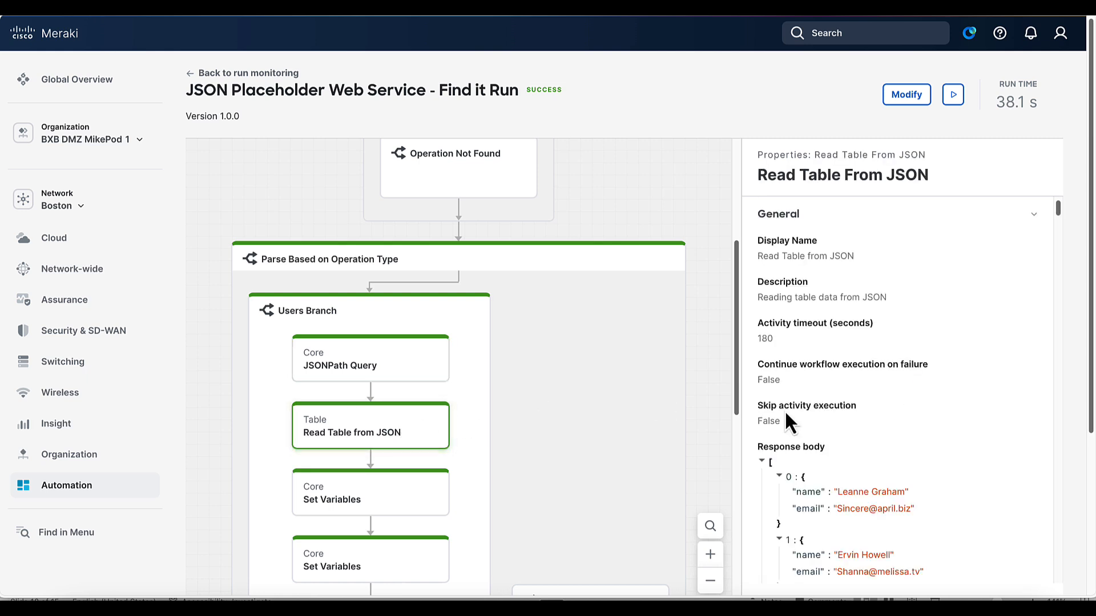
{"action": "scroll", "coordinate": [843, 464], "scroll_direction": "down", "scroll_amount": 2}
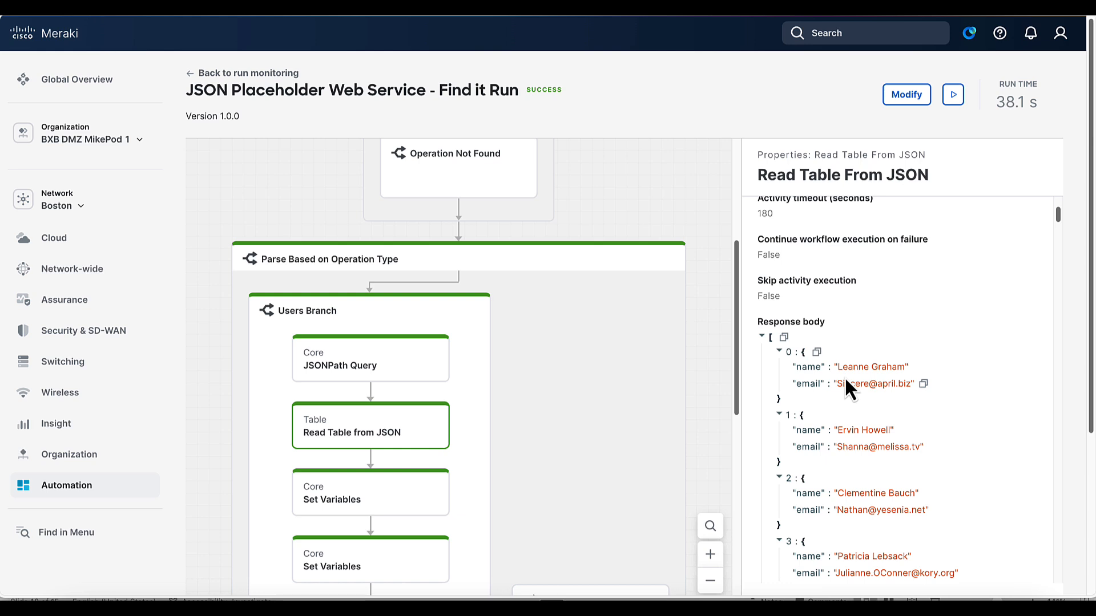
{"action": "scroll", "coordinate": [844, 378], "scroll_direction": "down", "scroll_amount": 1}
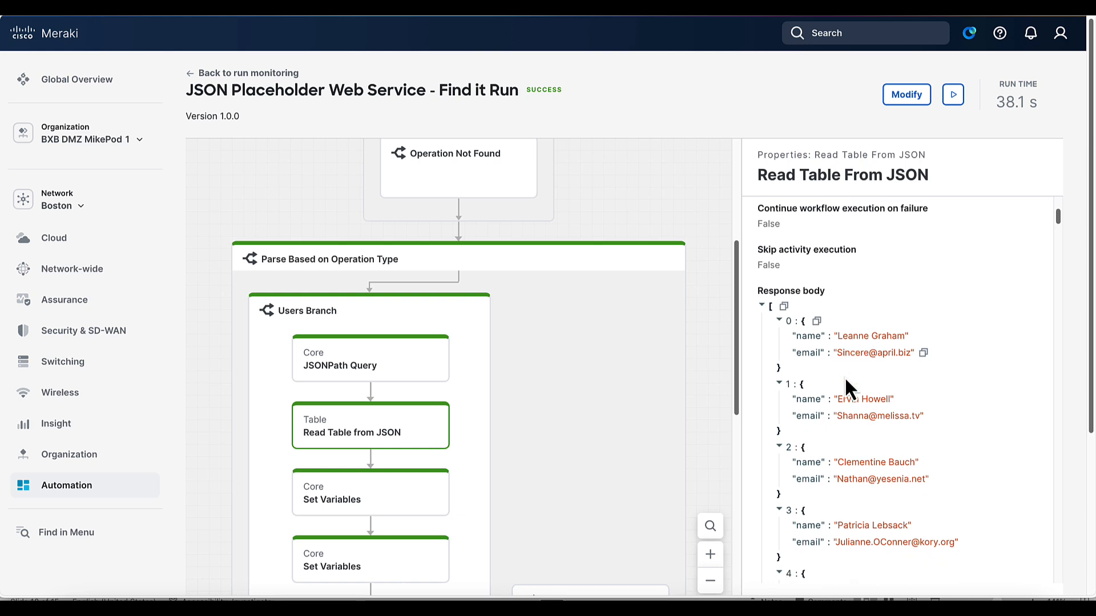
{"action": "scroll", "coordinate": [845, 379], "scroll_direction": "down", "scroll_amount": 1}
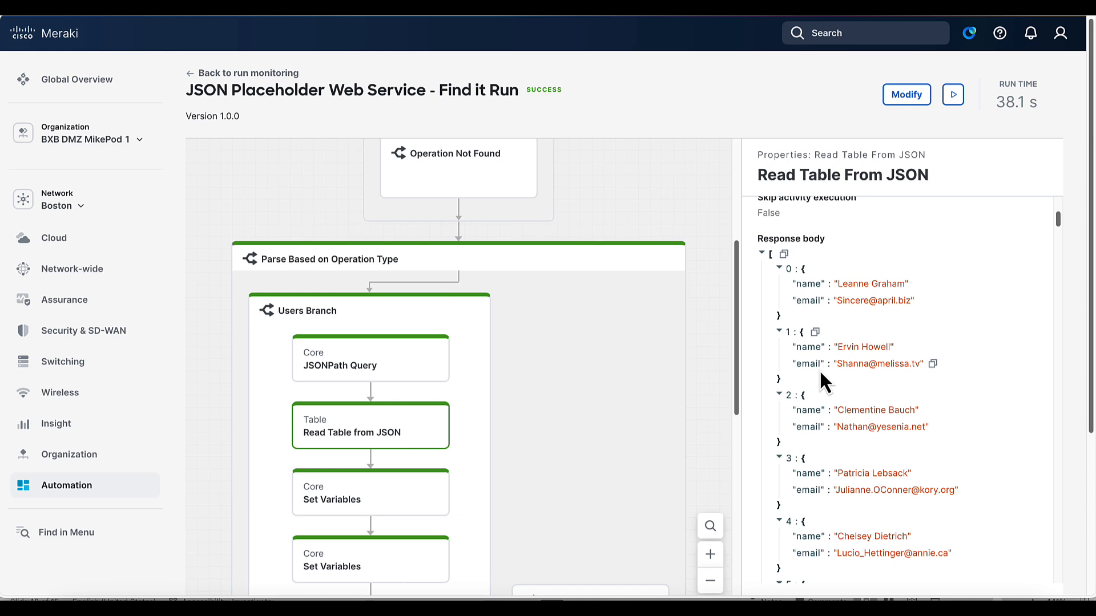
{"action": "left_click", "coordinate": [434, 375]}
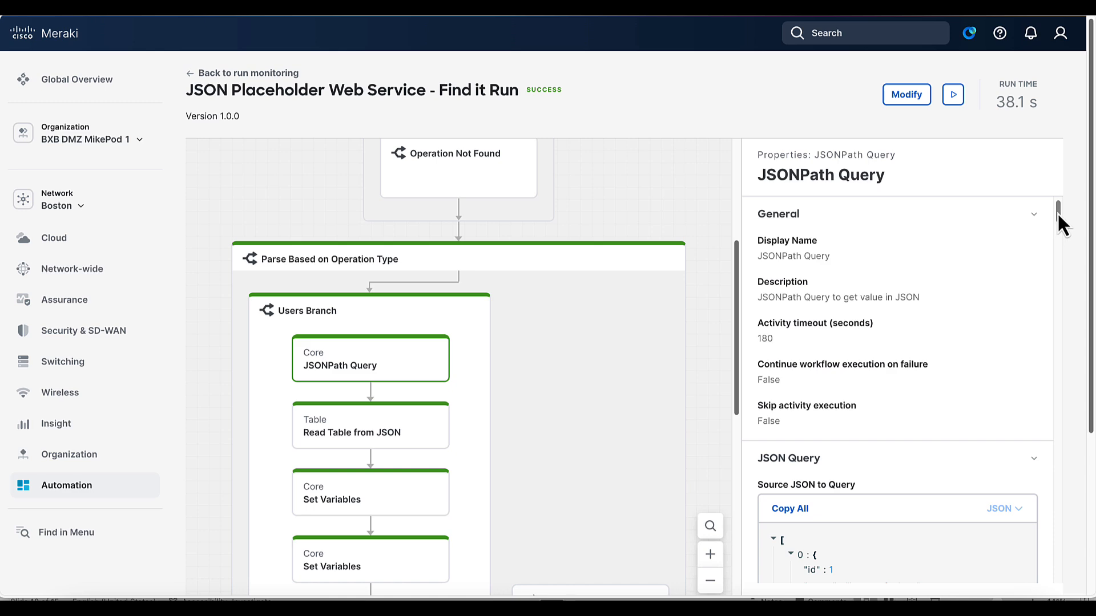
{"action": "left_click_drag", "start_coordinate": [1056, 212], "coordinate": [1032, 542]}
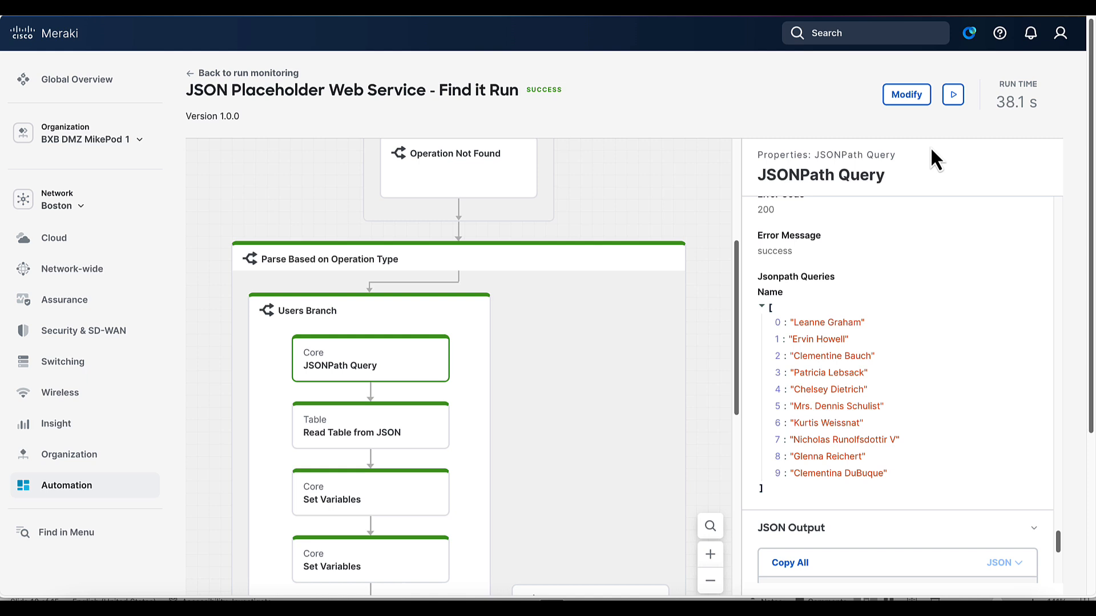
Step: Return to the User Prompt workflow editor and open the form elements of the Users Branch's username prompt
{"action": "left_click", "coordinate": [229, 84]}
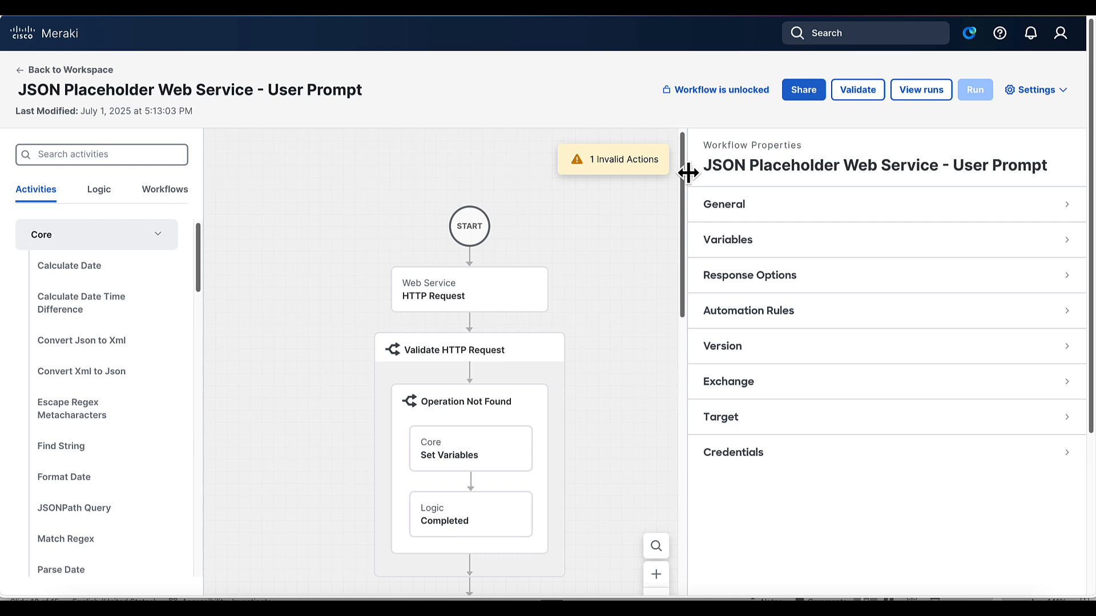
{"action": "left_click_drag", "start_coordinate": [688, 172], "coordinate": [803, 173]}
{"action": "scroll", "coordinate": [592, 442], "scroll_direction": "down", "scroll_amount": 2}
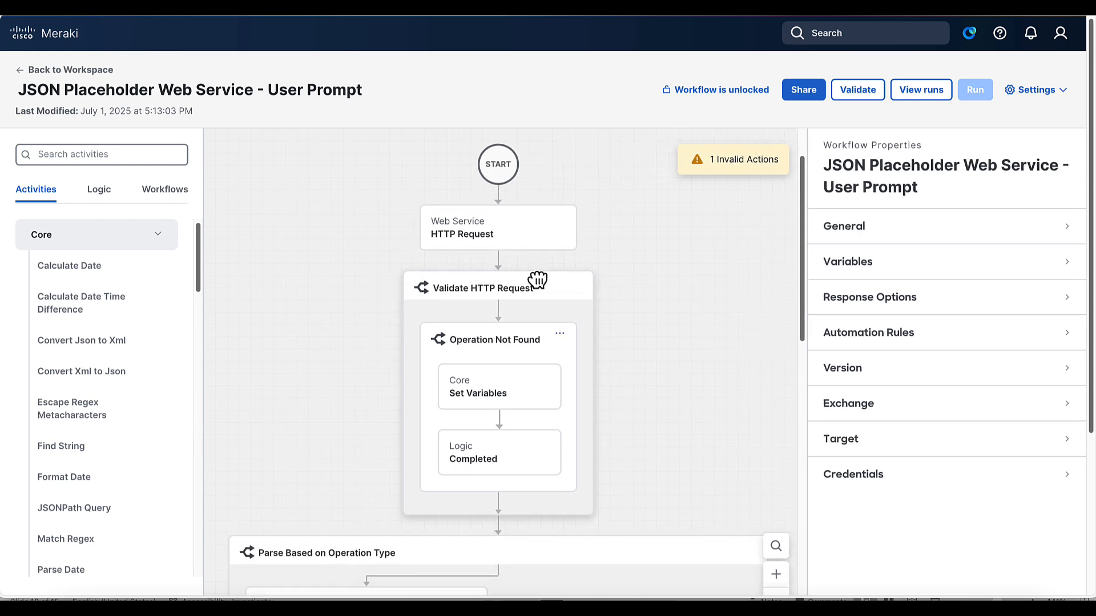
{"action": "scroll", "coordinate": [496, 432], "scroll_direction": "down", "scroll_amount": 6}
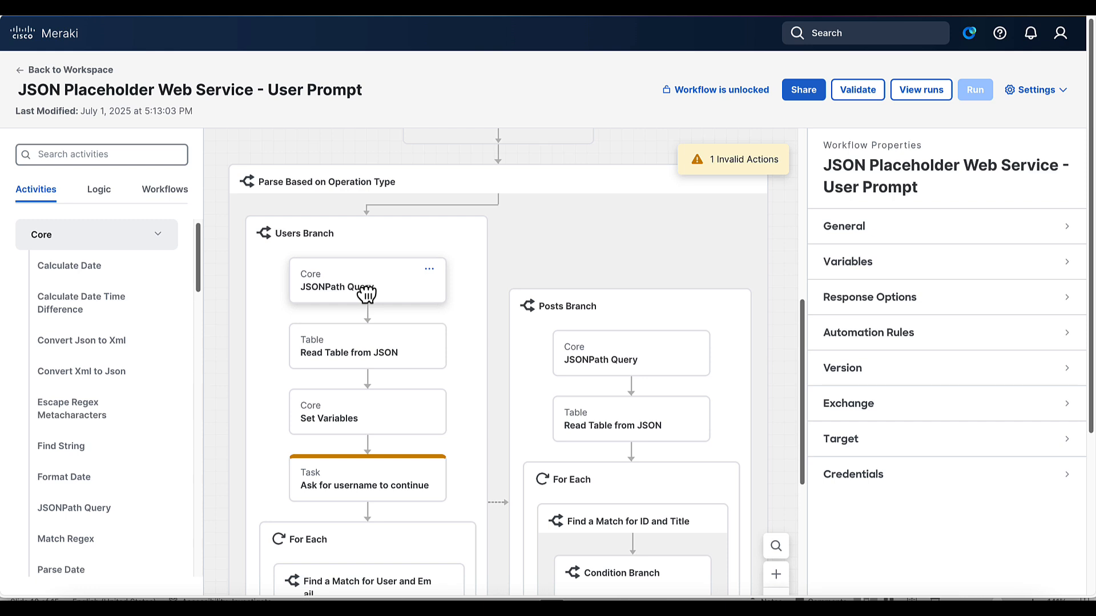
{"action": "left_click", "coordinate": [385, 471]}
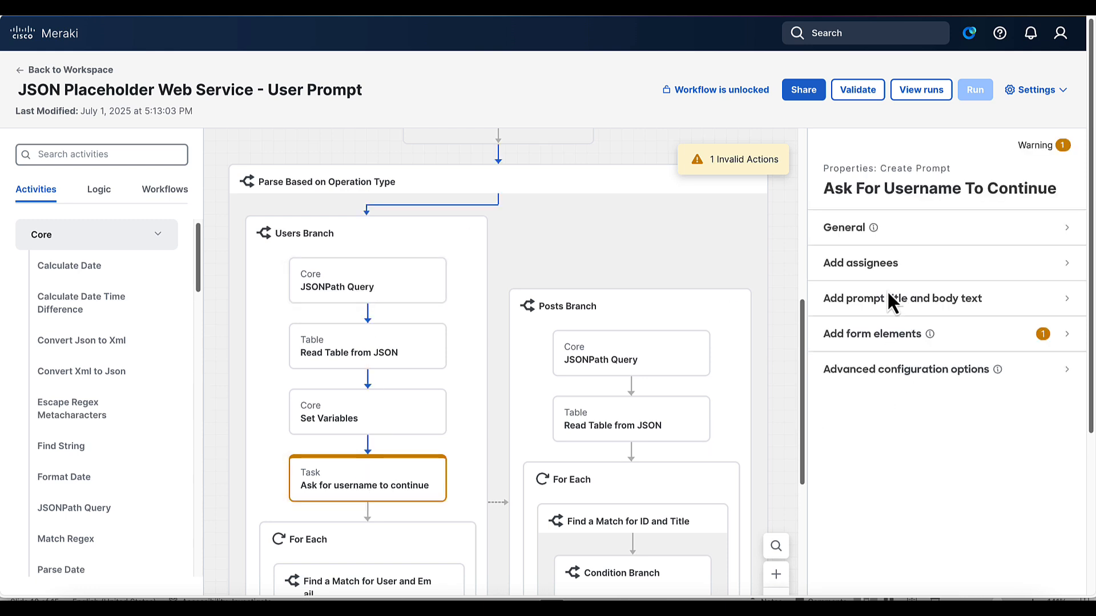
{"action": "left_click", "coordinate": [839, 342]}
{"action": "scroll", "coordinate": [878, 457], "scroll_direction": "down", "scroll_amount": 1}
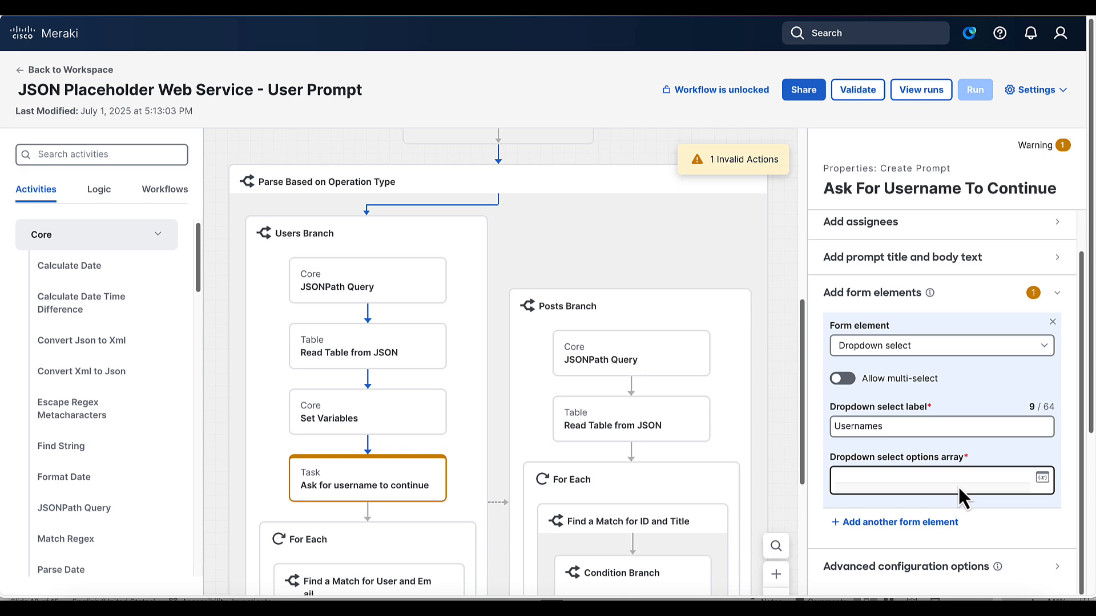
{"action": "left_click", "coordinate": [1042, 478]}
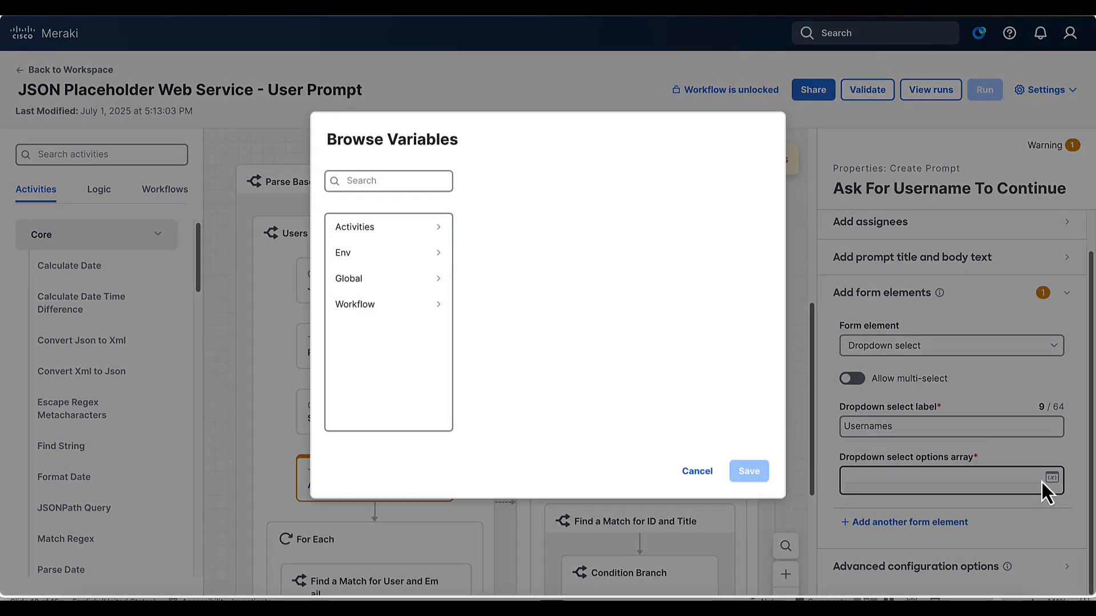
{"action": "left_click", "coordinate": [429, 234]}
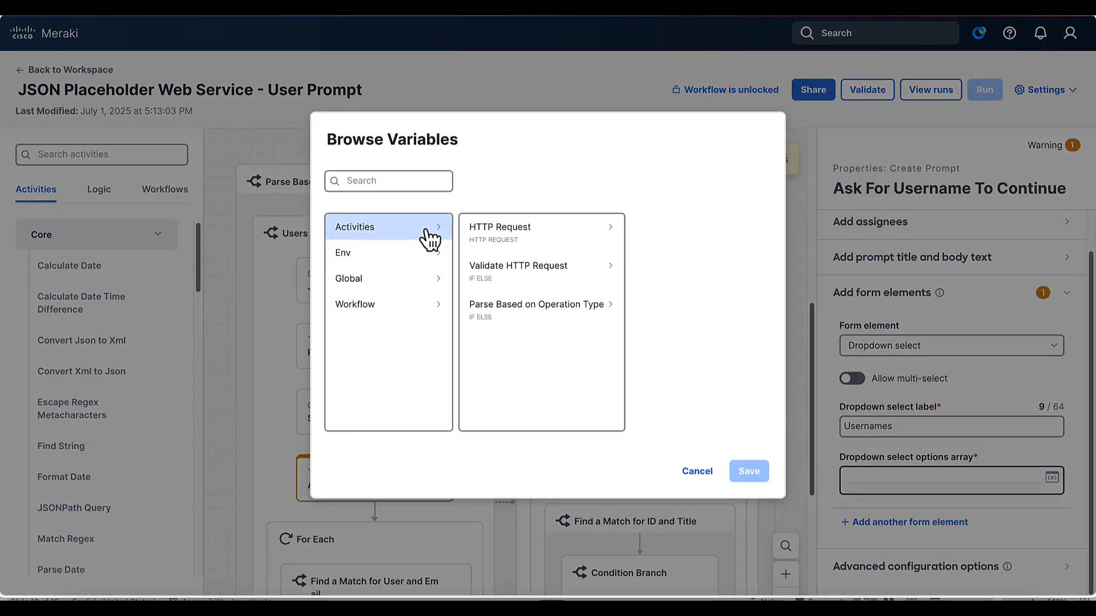
{"action": "left_click", "coordinate": [528, 308]}
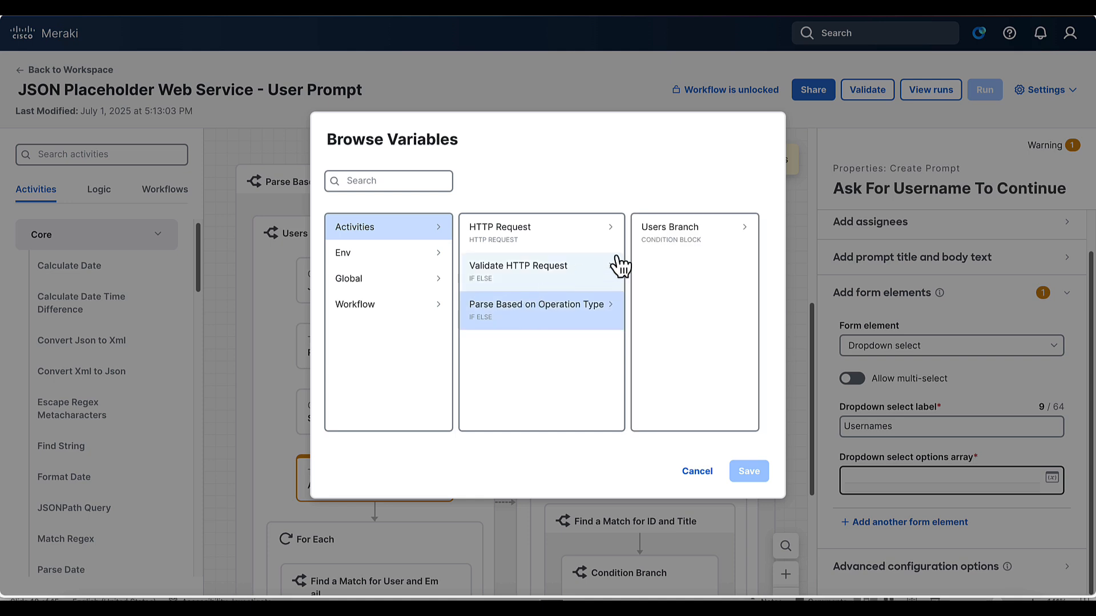
{"action": "left_click", "coordinate": [652, 239]}
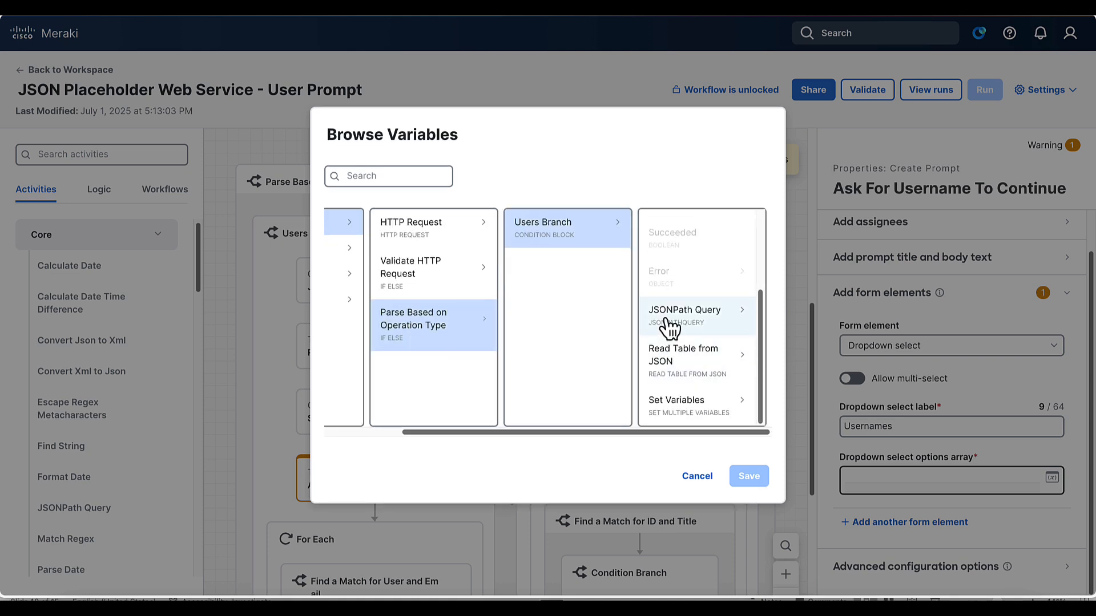
{"action": "left_click", "coordinate": [665, 317]}
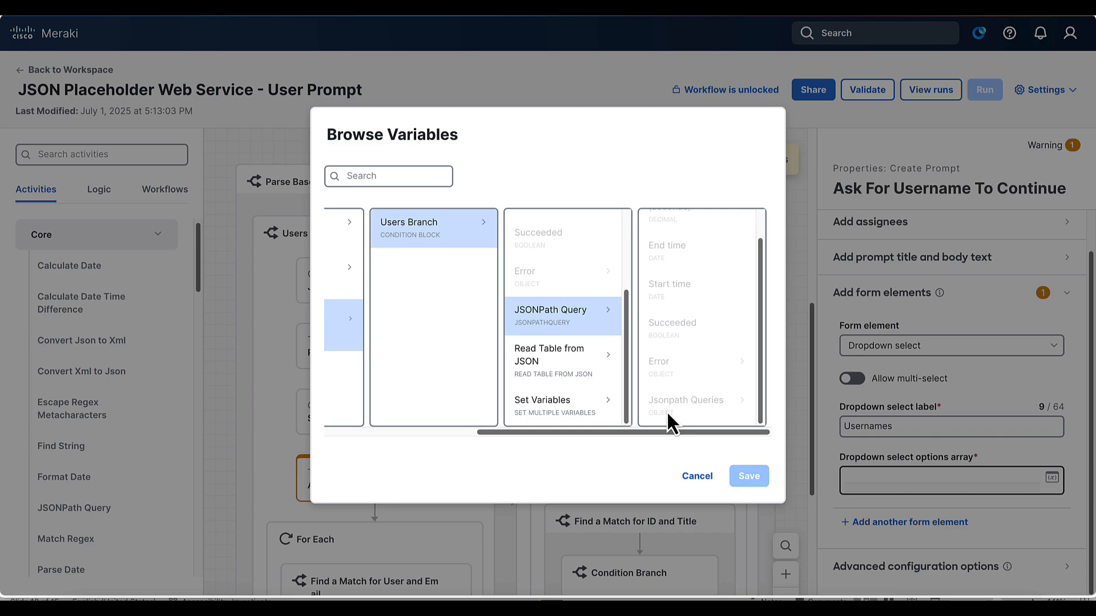
{"action": "left_click", "coordinate": [690, 473]}
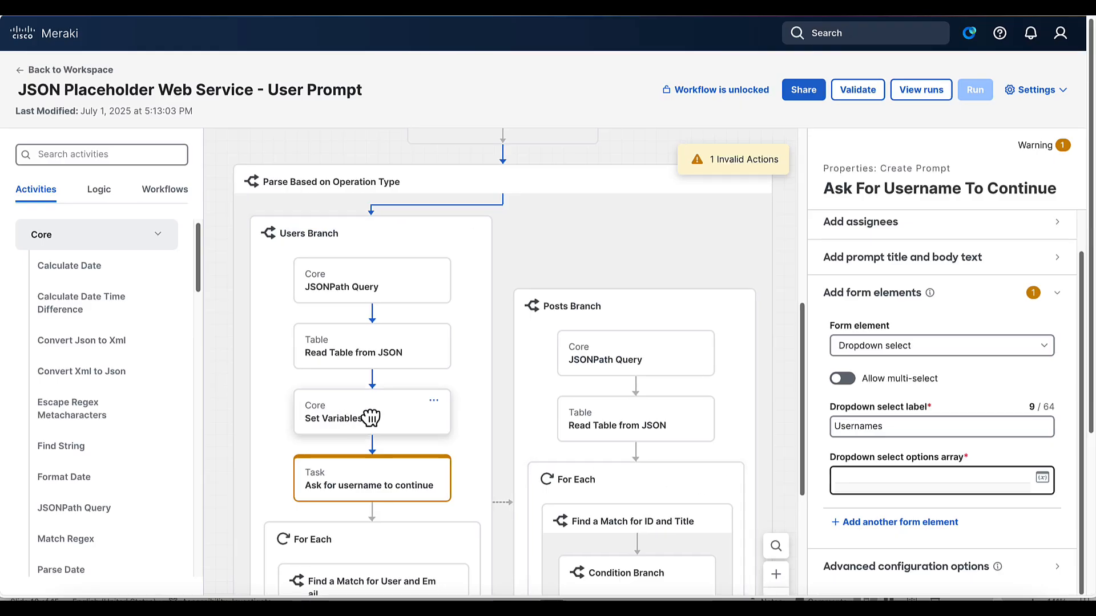
Step: Clear the variable to update and its new value in the Users Branch's Set Variables activity
{"action": "left_click", "coordinate": [390, 412]}
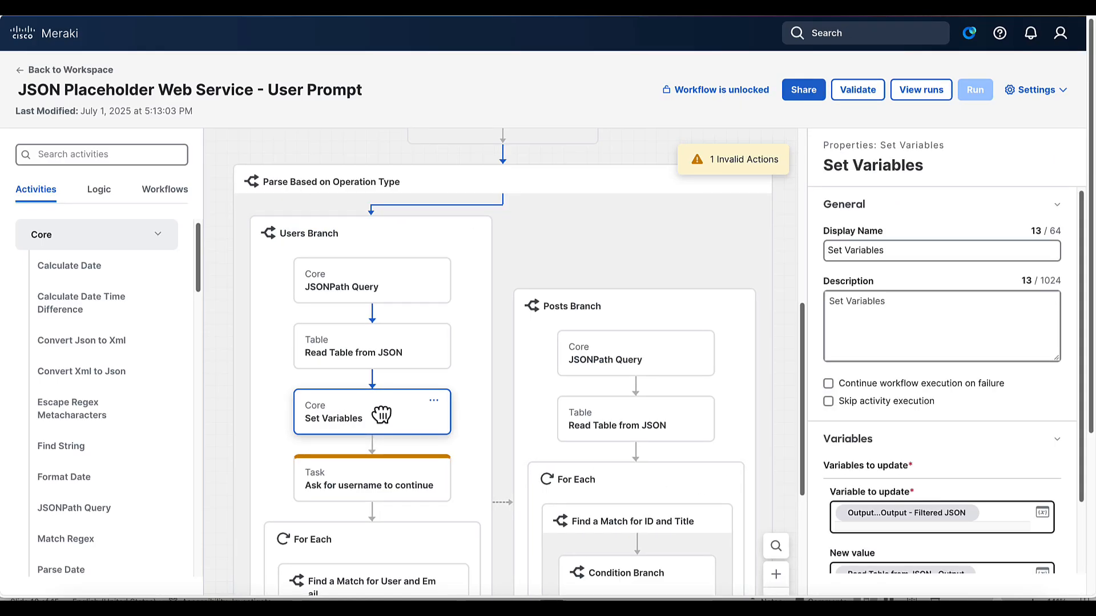
{"action": "scroll", "coordinate": [381, 415], "scroll_direction": "down", "scroll_amount": 1}
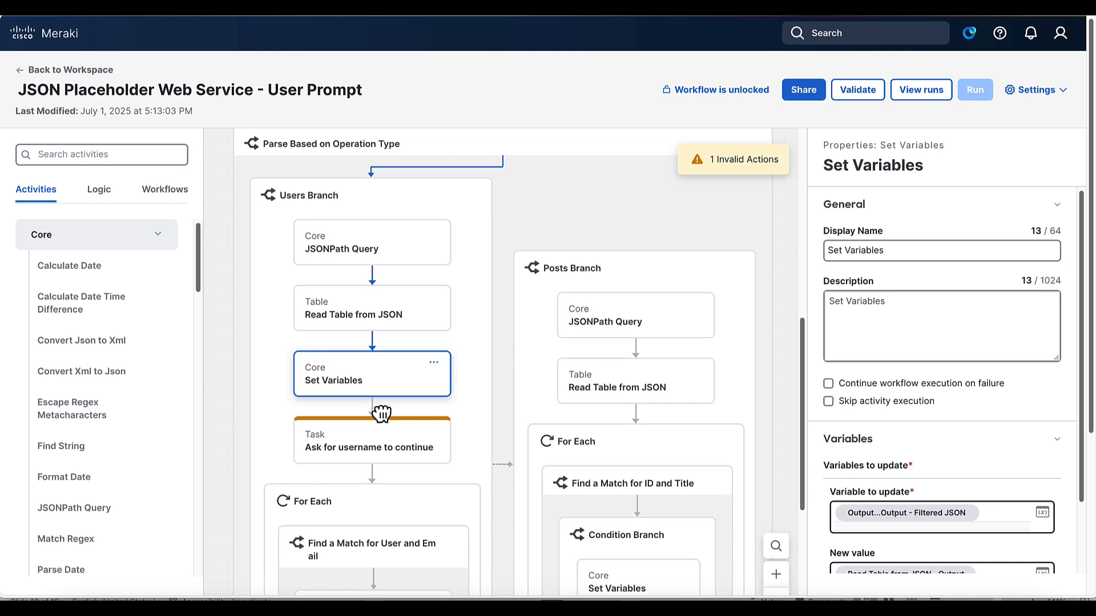
{"action": "scroll", "coordinate": [909, 502], "scroll_direction": "down", "scroll_amount": 2}
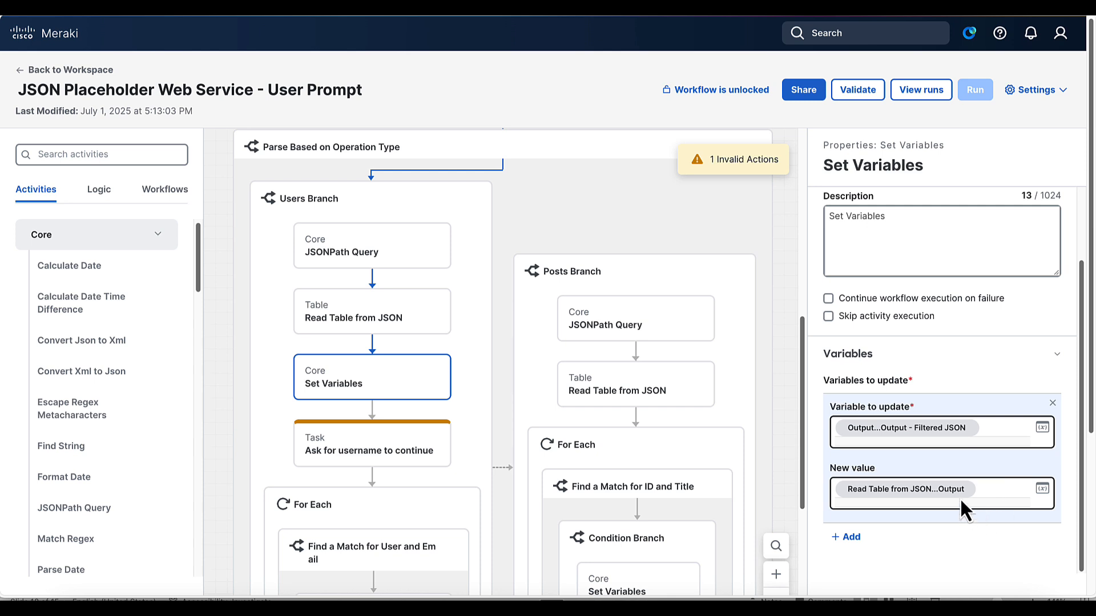
{"action": "left_click", "coordinate": [978, 491]}
{"action": "key", "text": "BackSpace"}
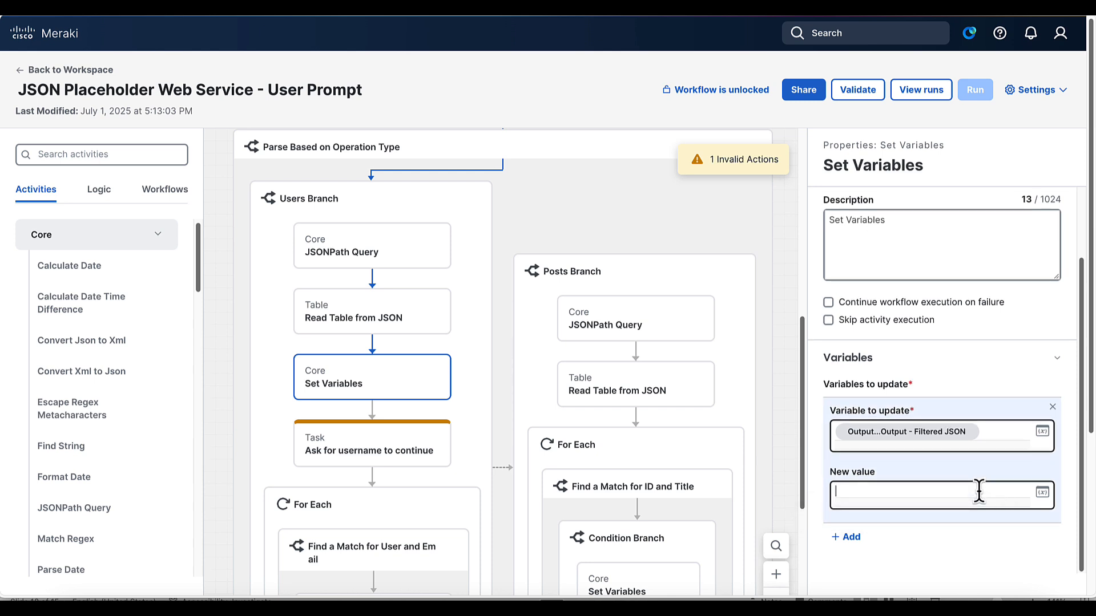
{"action": "left_click", "coordinate": [1004, 432]}
{"action": "key", "text": "BackSpace"}
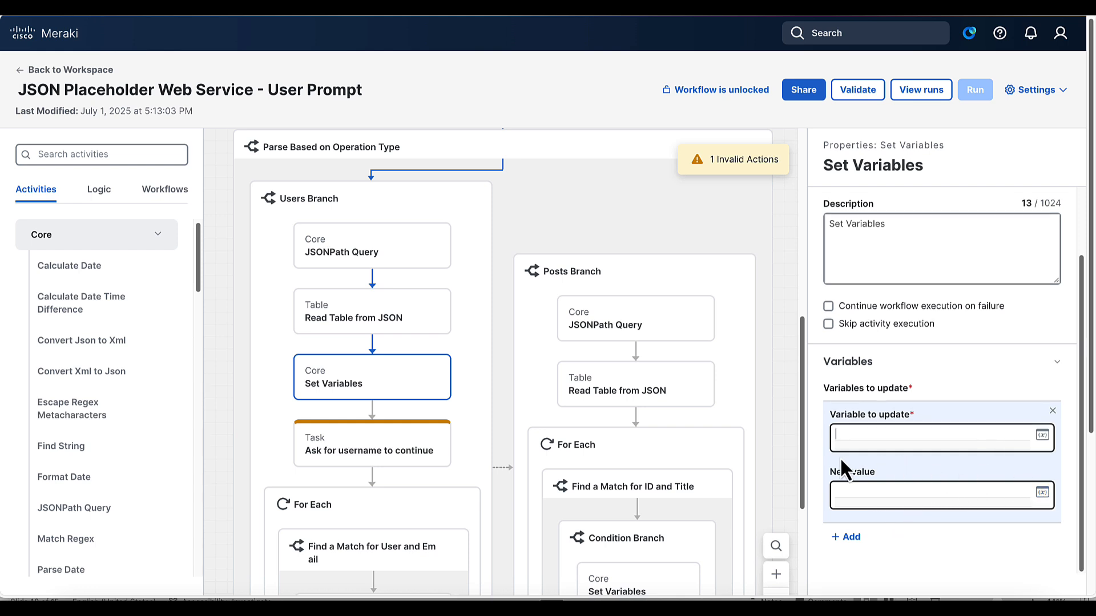
Step: Start a new workflow variable in the workflow properties with the data type String Array Type
{"action": "scroll", "coordinate": [741, 472], "scroll_direction": "down", "scroll_amount": 1}
{"action": "scroll", "coordinate": [742, 471], "scroll_direction": "down", "scroll_amount": 5}
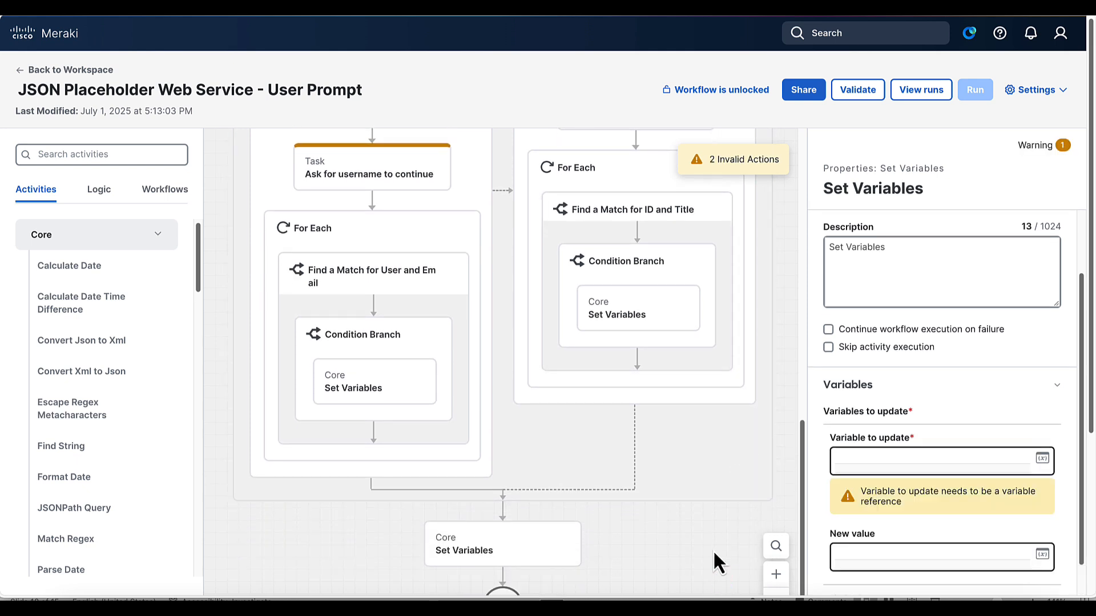
{"action": "left_click", "coordinate": [706, 547]}
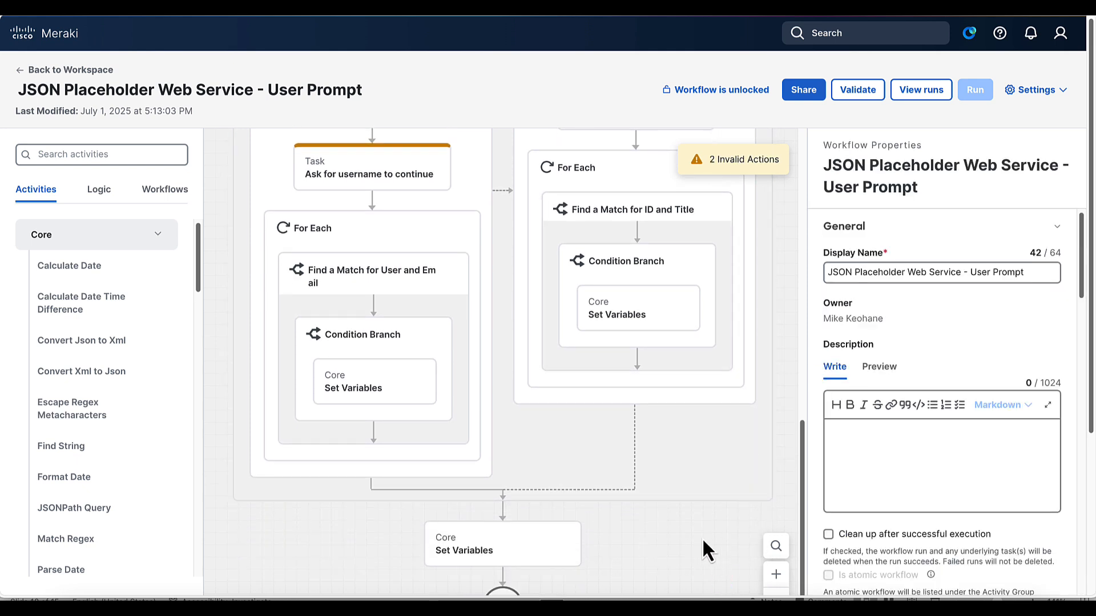
{"action": "scroll", "coordinate": [940, 539], "scroll_direction": "down", "scroll_amount": 5}
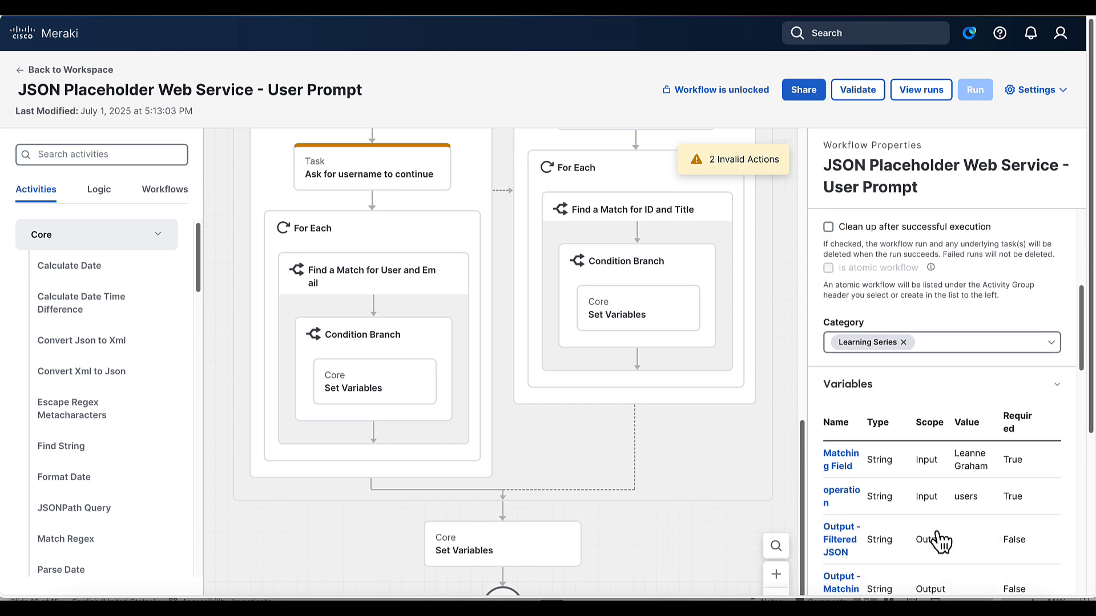
{"action": "scroll", "coordinate": [936, 532], "scroll_direction": "down", "scroll_amount": 1}
{"action": "left_click", "coordinate": [891, 531]}
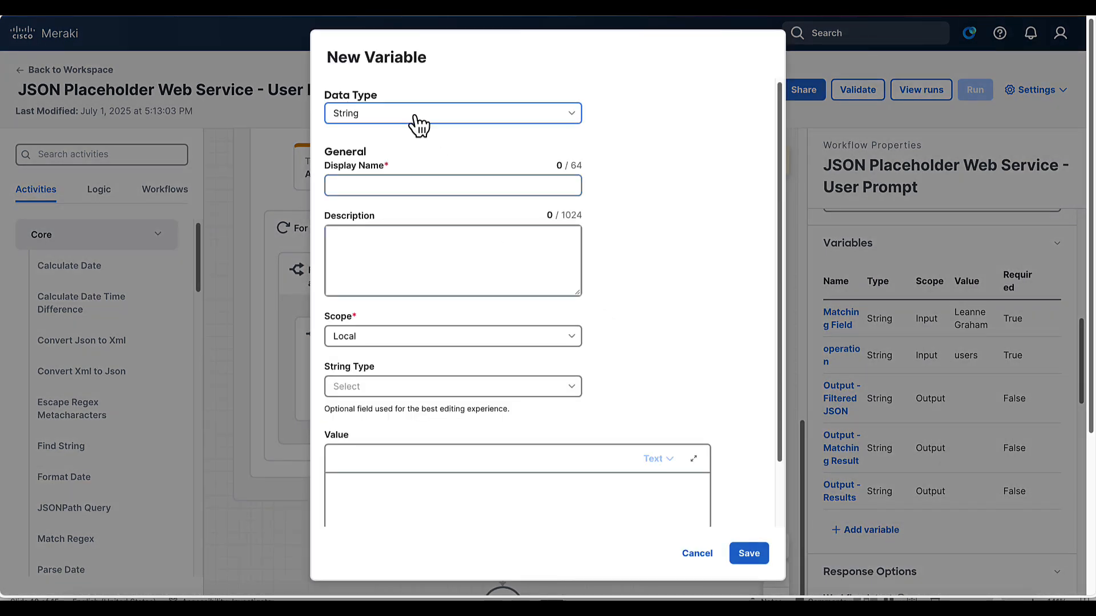
{"action": "left_click", "coordinate": [418, 125]}
{"action": "scroll", "coordinate": [399, 240], "scroll_direction": "down", "scroll_amount": 3}
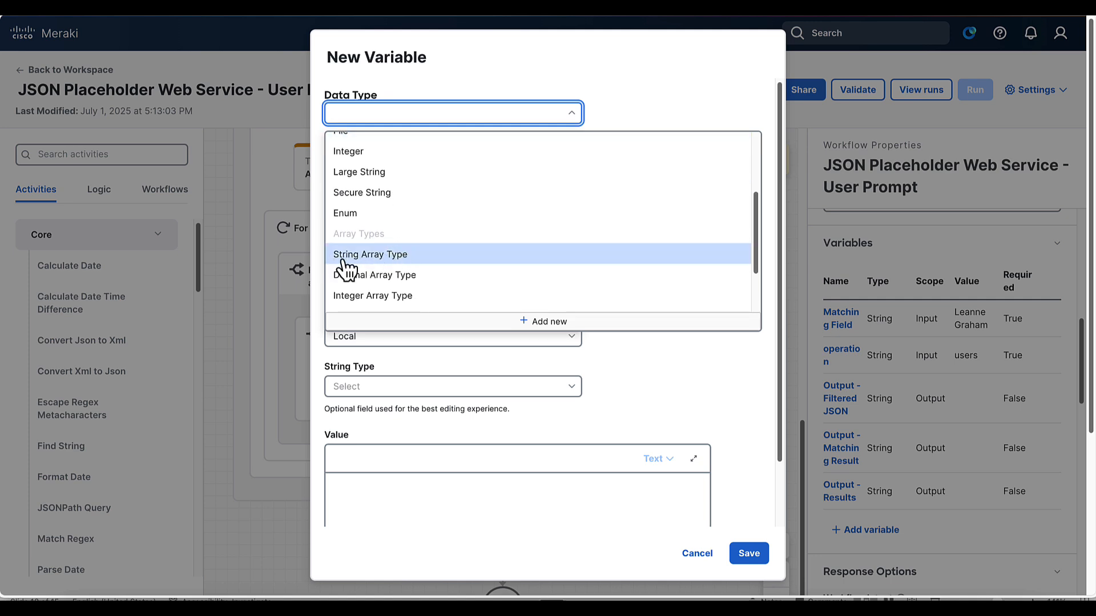
{"action": "left_click", "coordinate": [380, 257]}
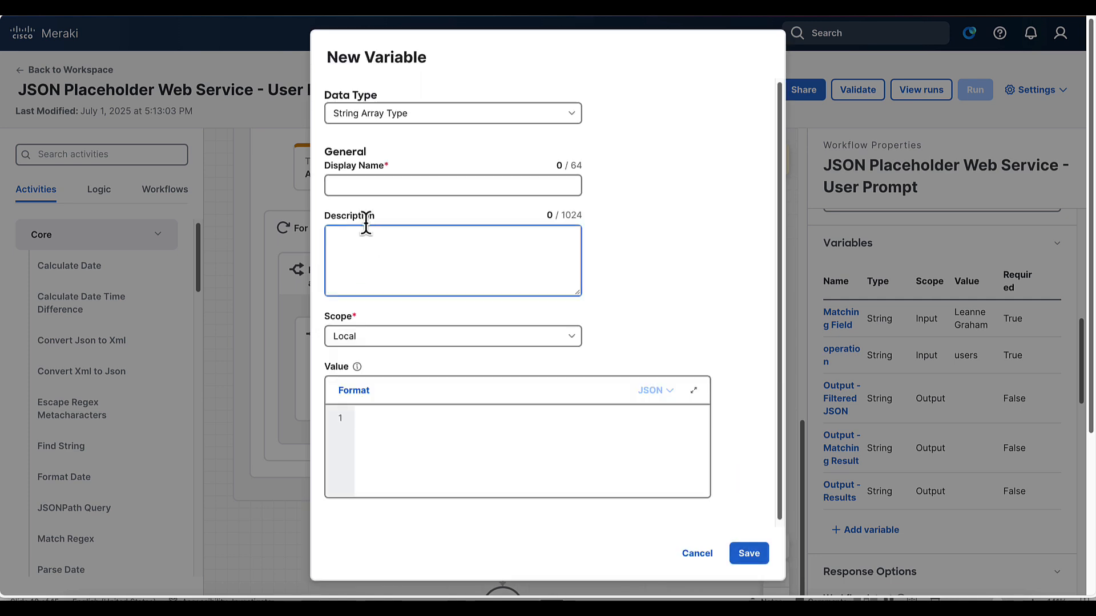
Step: Name the new variable "Userlist from Web Service" and save it with local scope
{"action": "left_click", "coordinate": [358, 186]}
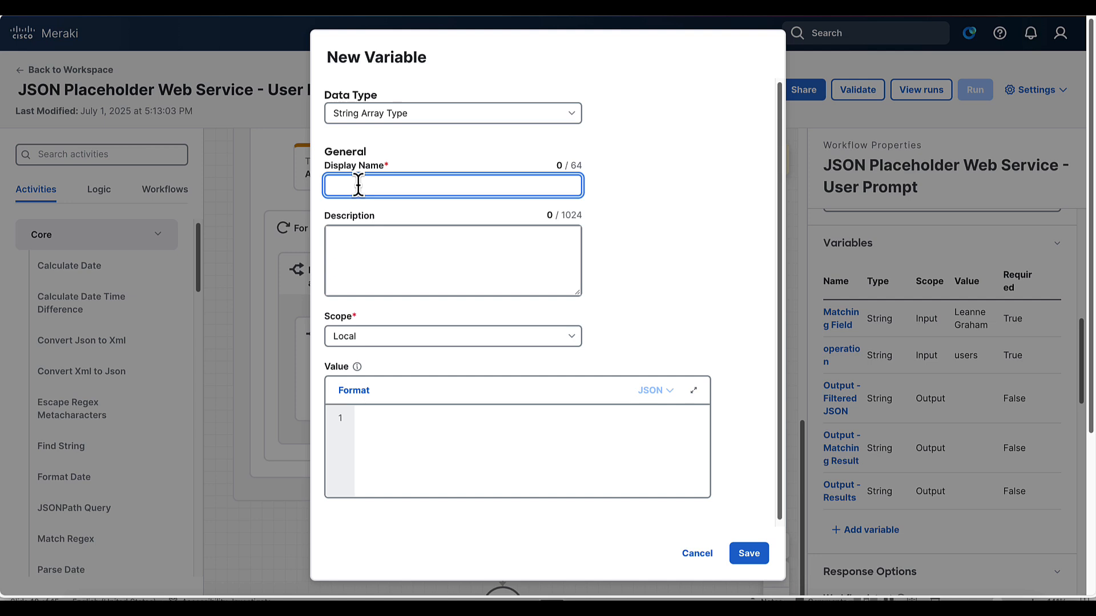
{"action": "type", "text": "User"}
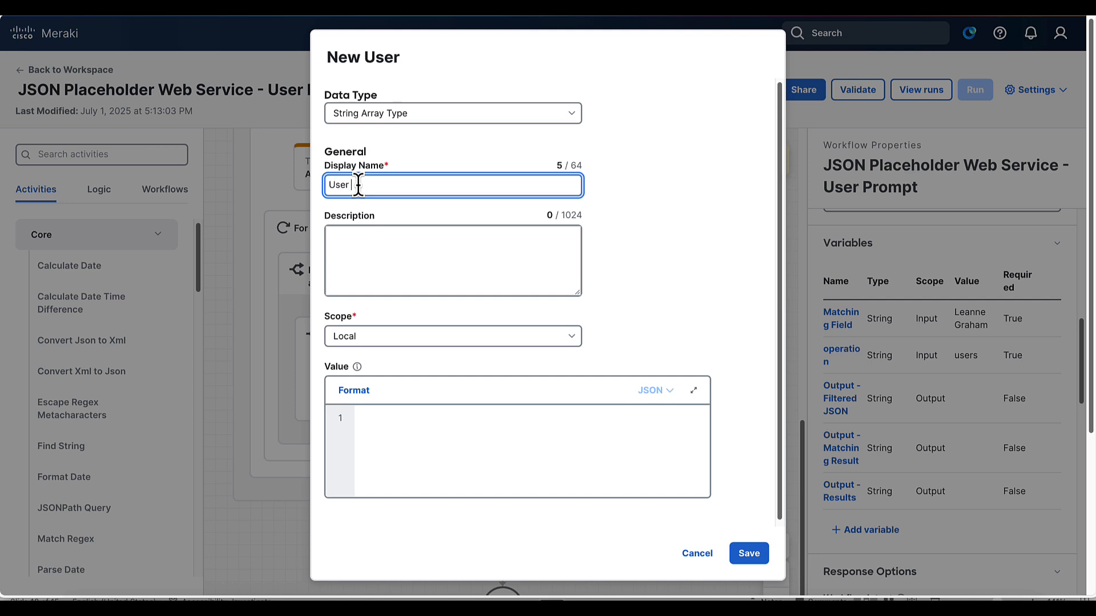
{"action": "type", "text": "list from "}
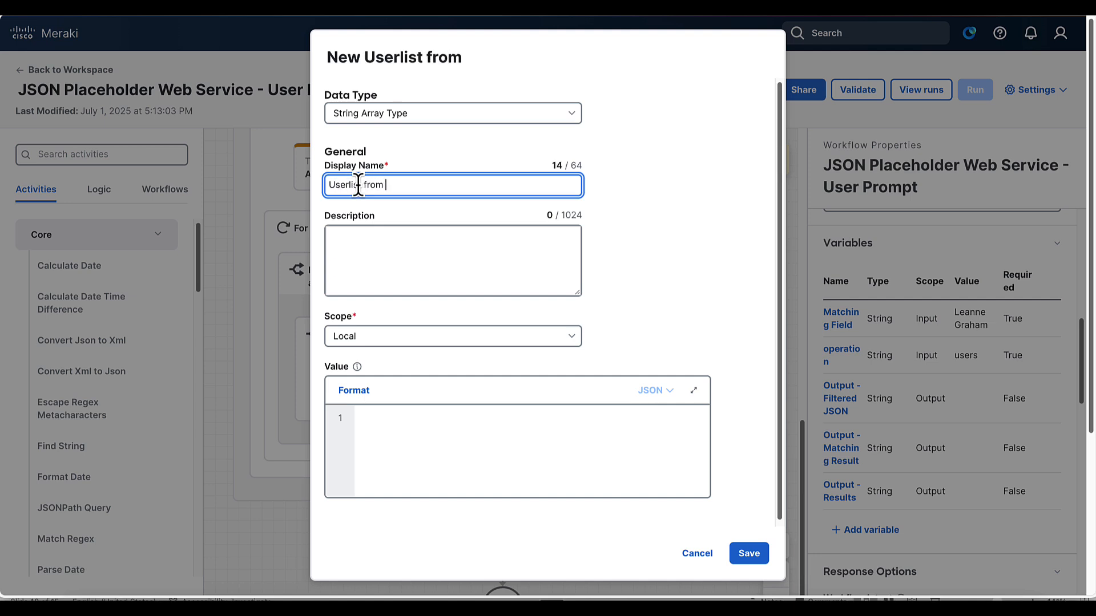
{"action": "type", "text": "Web Service"}
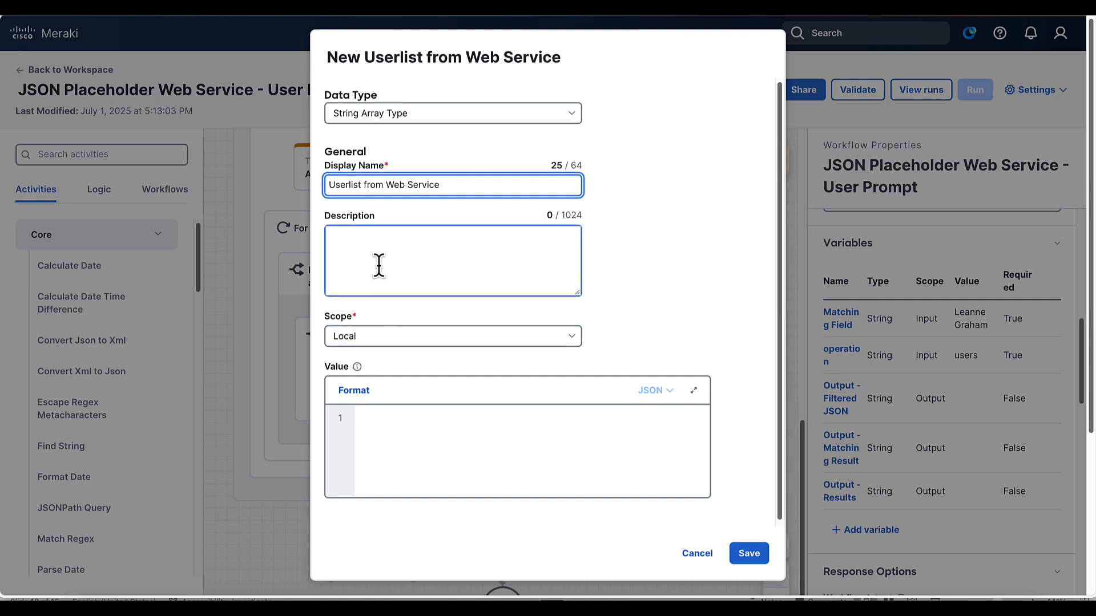
{"action": "left_click", "coordinate": [746, 553]}
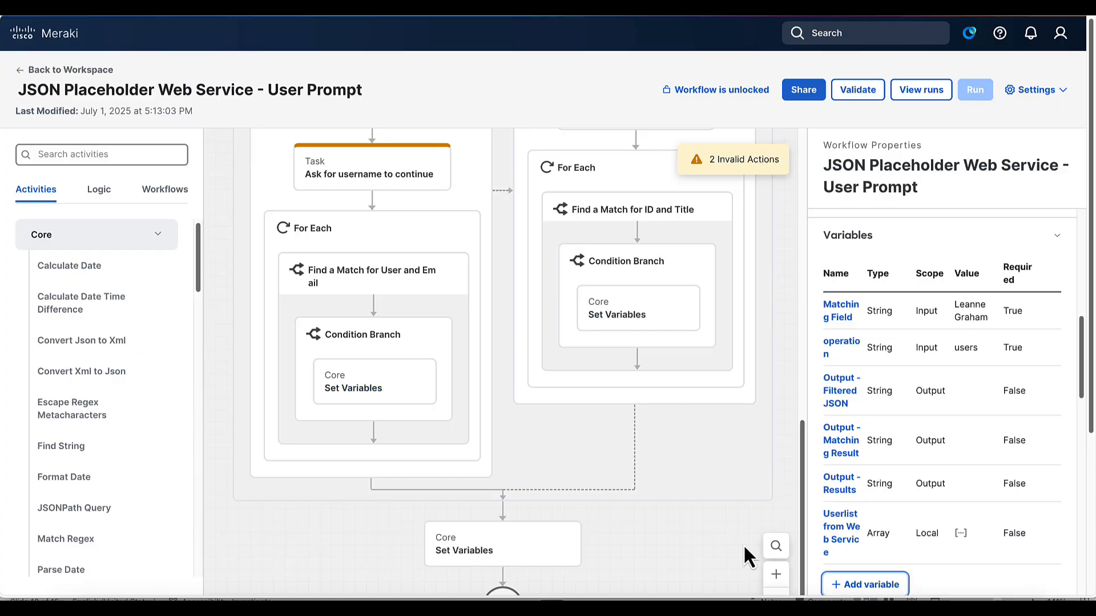
Step: Set the variable to update in the Users Branch's Set Variables activity to the local Userlist from Web Service
{"action": "scroll", "coordinate": [653, 440], "scroll_direction": "up", "scroll_amount": 5}
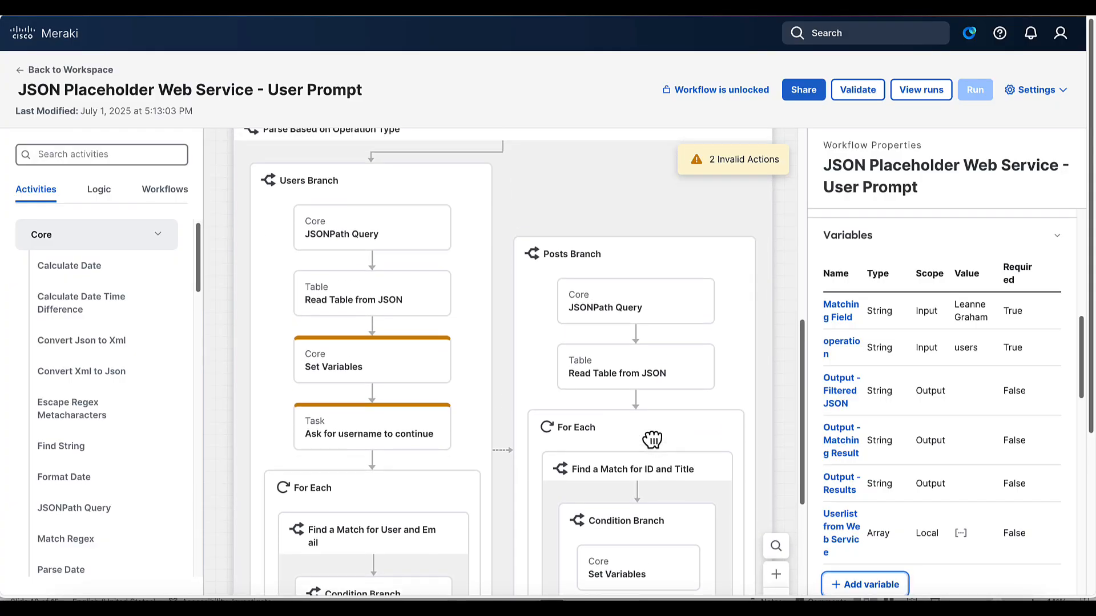
{"action": "left_click", "coordinate": [426, 396]}
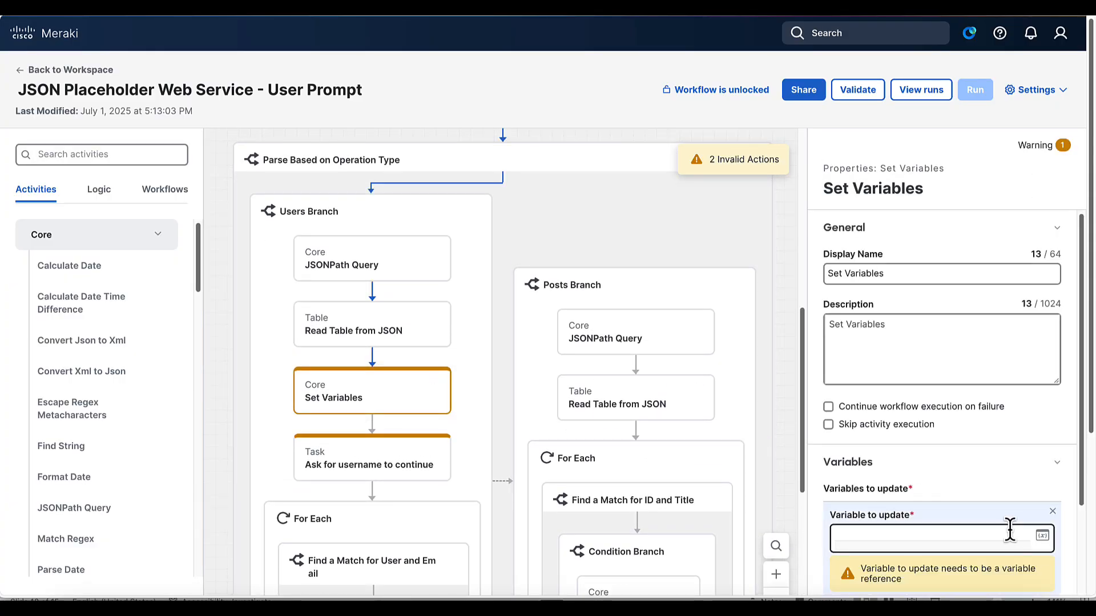
{"action": "scroll", "coordinate": [1009, 529], "scroll_direction": "down", "scroll_amount": 2}
{"action": "left_click", "coordinate": [1042, 440]}
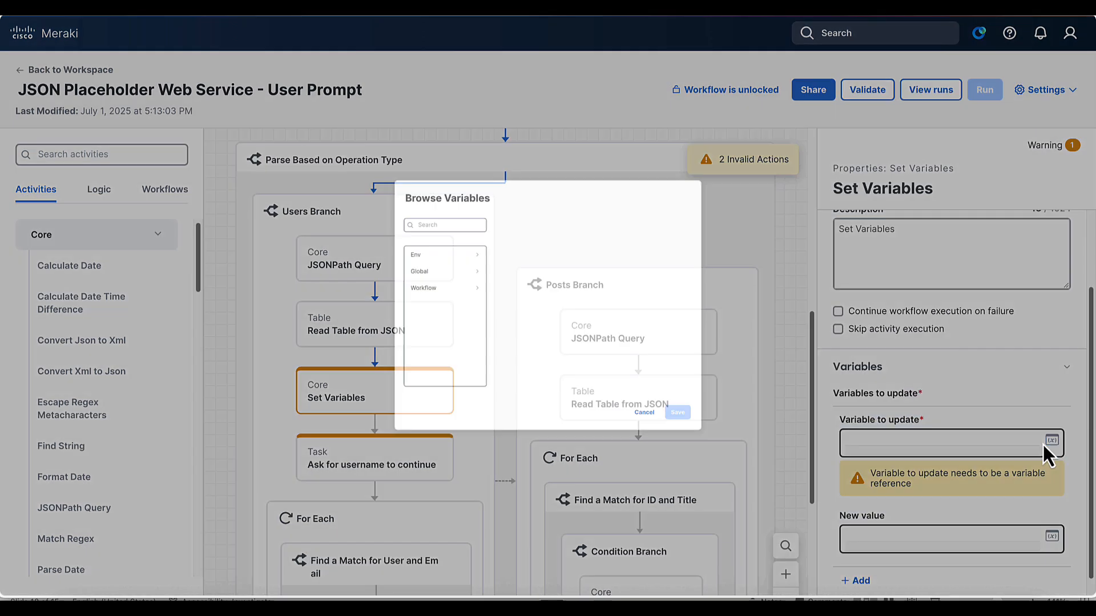
{"action": "left_click", "coordinate": [408, 287]}
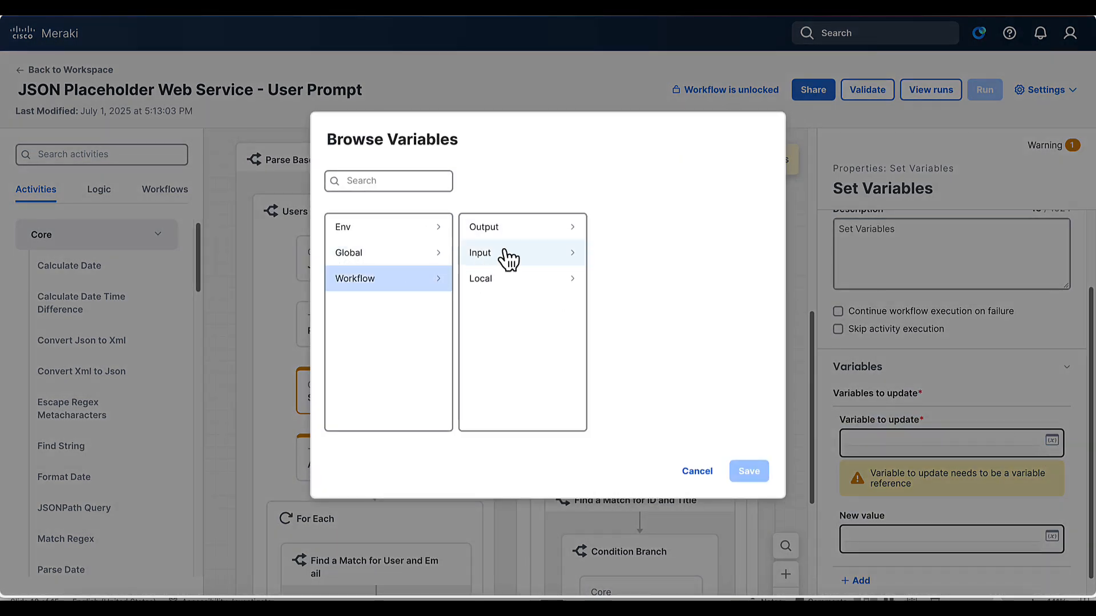
{"action": "left_click", "coordinate": [520, 276]}
{"action": "left_click", "coordinate": [636, 237]}
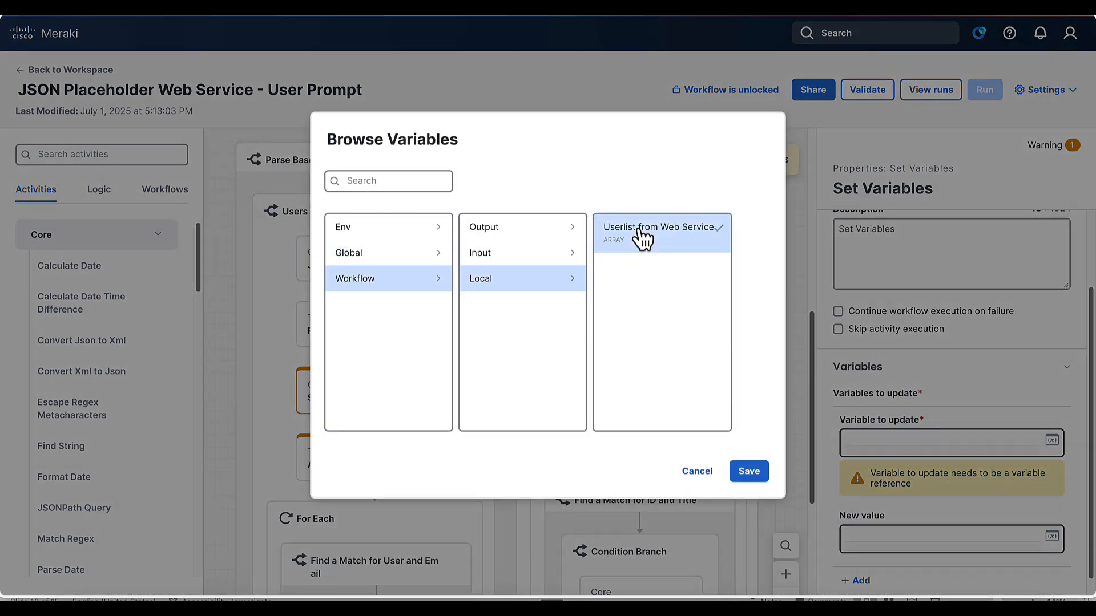
{"action": "left_click", "coordinate": [752, 476]}
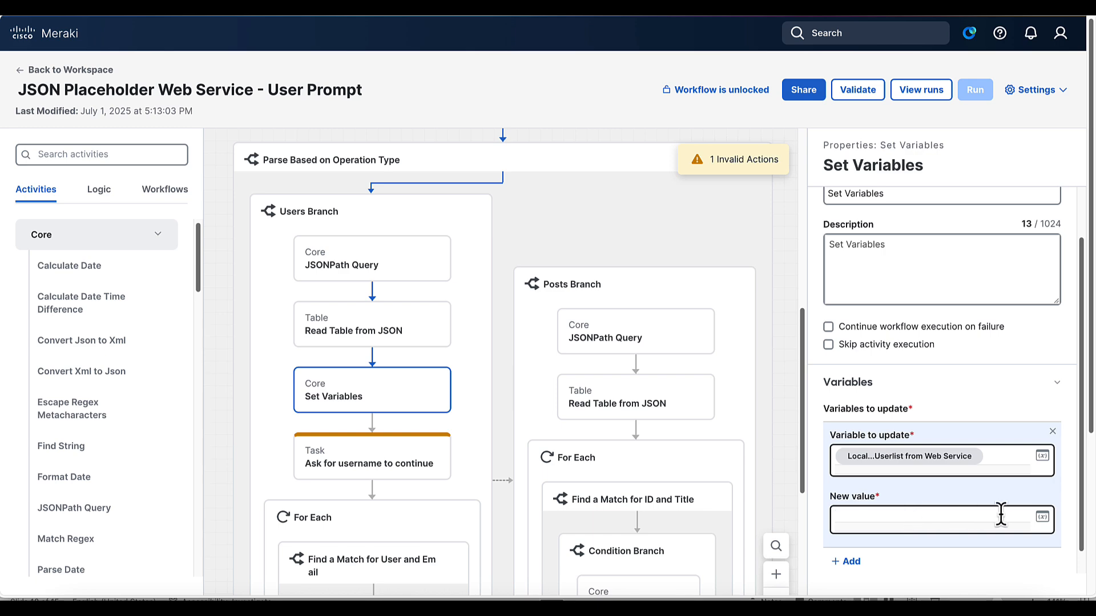
Step: Set the new value in the Users Branch's Set Variables activity to the JSONPath Query's name result, and validate the workflow
{"action": "left_click", "coordinate": [1041, 517]}
{"action": "left_click", "coordinate": [378, 229]}
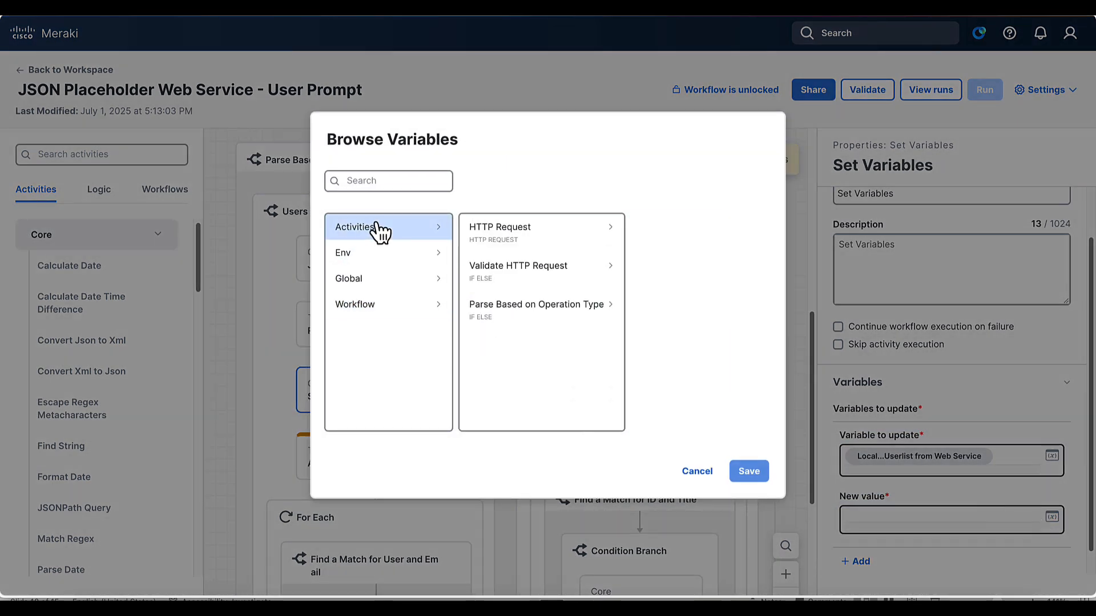
{"action": "left_click", "coordinate": [502, 313]}
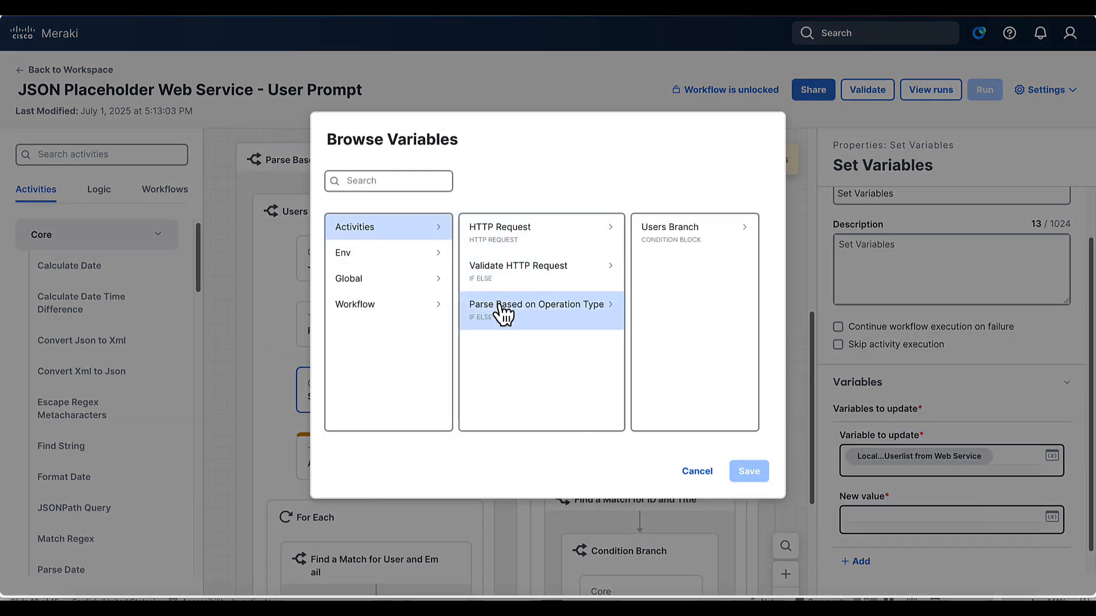
{"action": "left_click", "coordinate": [659, 247]}
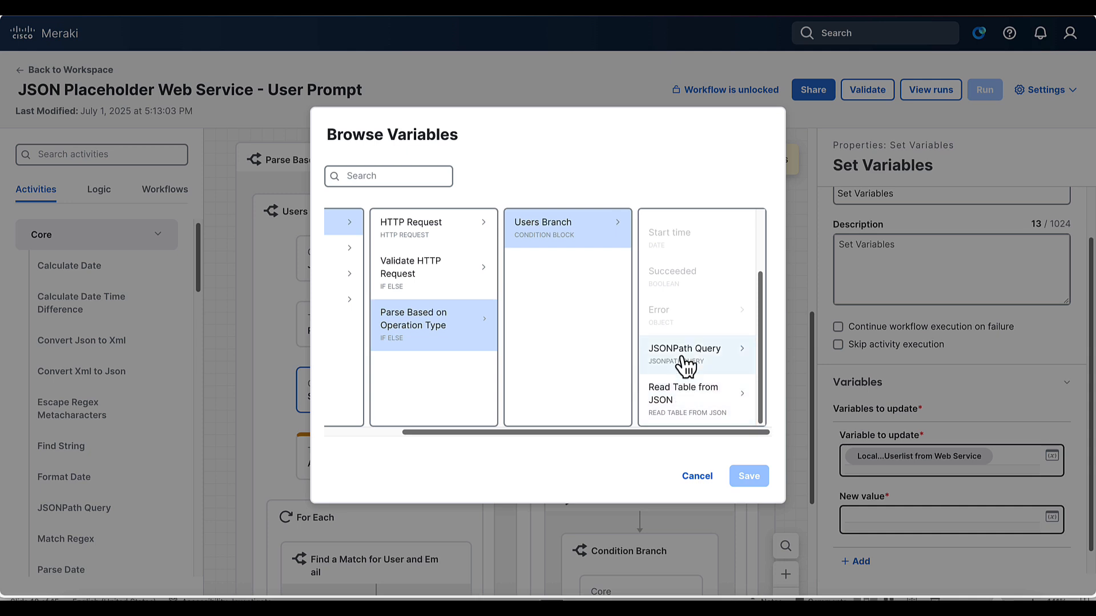
{"action": "left_click", "coordinate": [682, 355]}
{"action": "scroll", "coordinate": [682, 377], "scroll_direction": "down", "scroll_amount": 1}
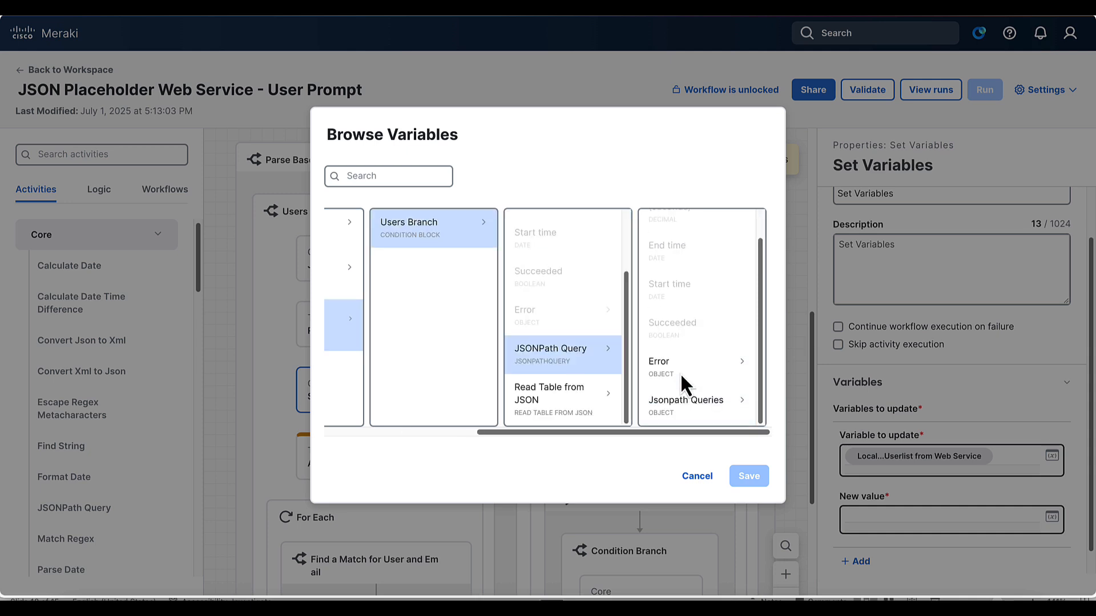
{"action": "left_click", "coordinate": [682, 405]}
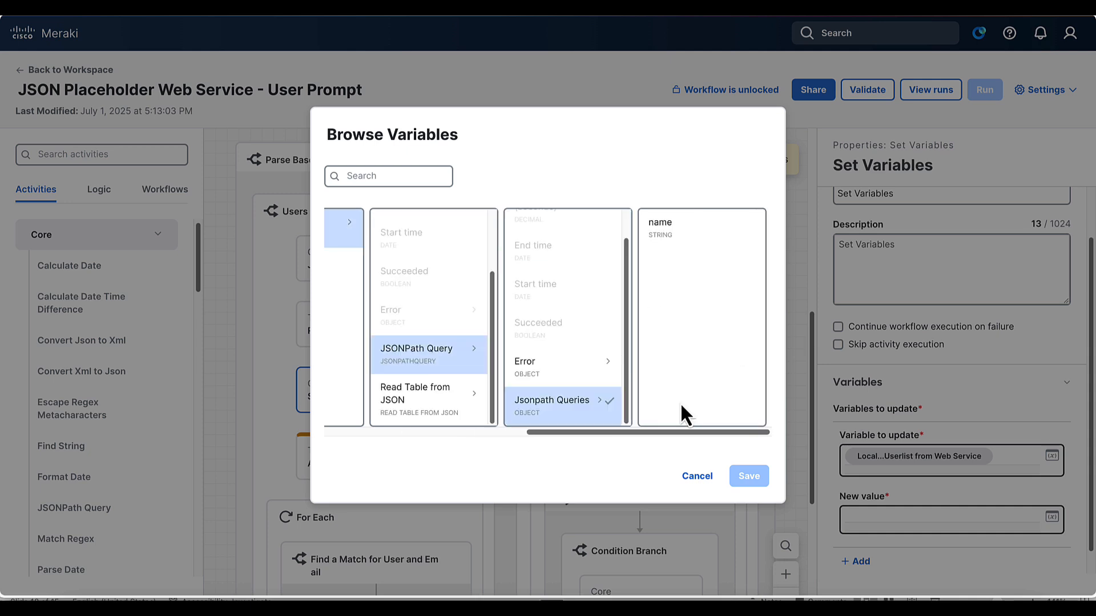
{"action": "left_click", "coordinate": [662, 245]}
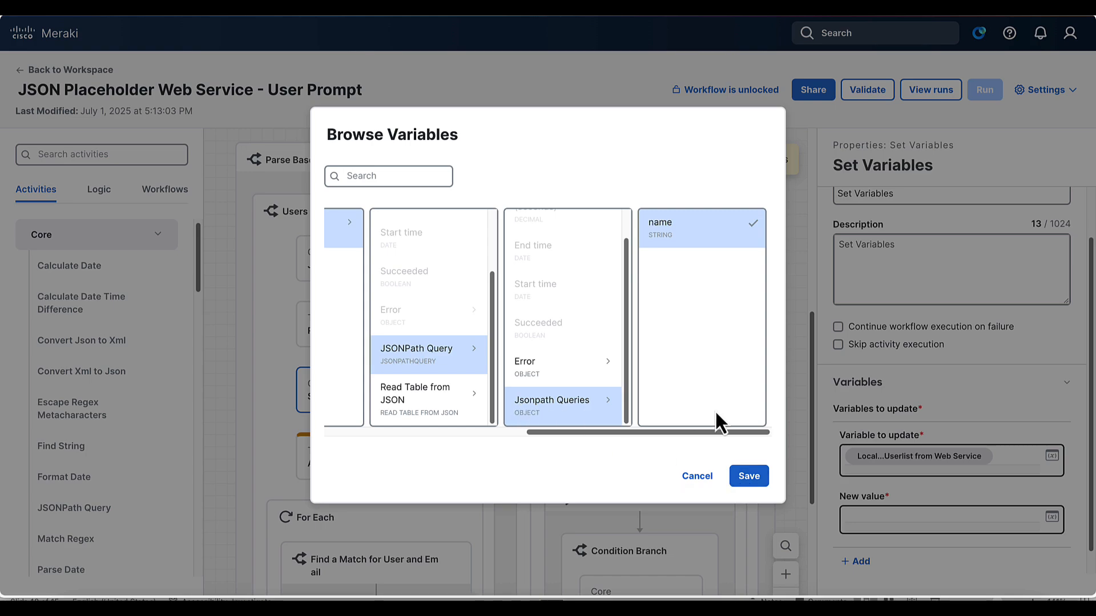
{"action": "left_click", "coordinate": [747, 479]}
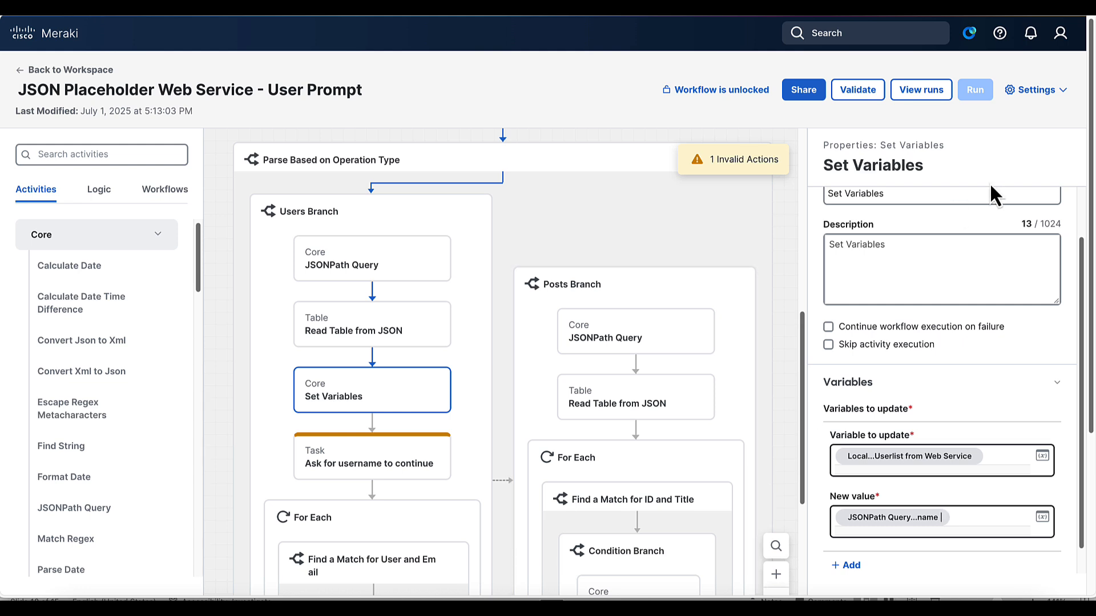
{"action": "left_click", "coordinate": [858, 91]}
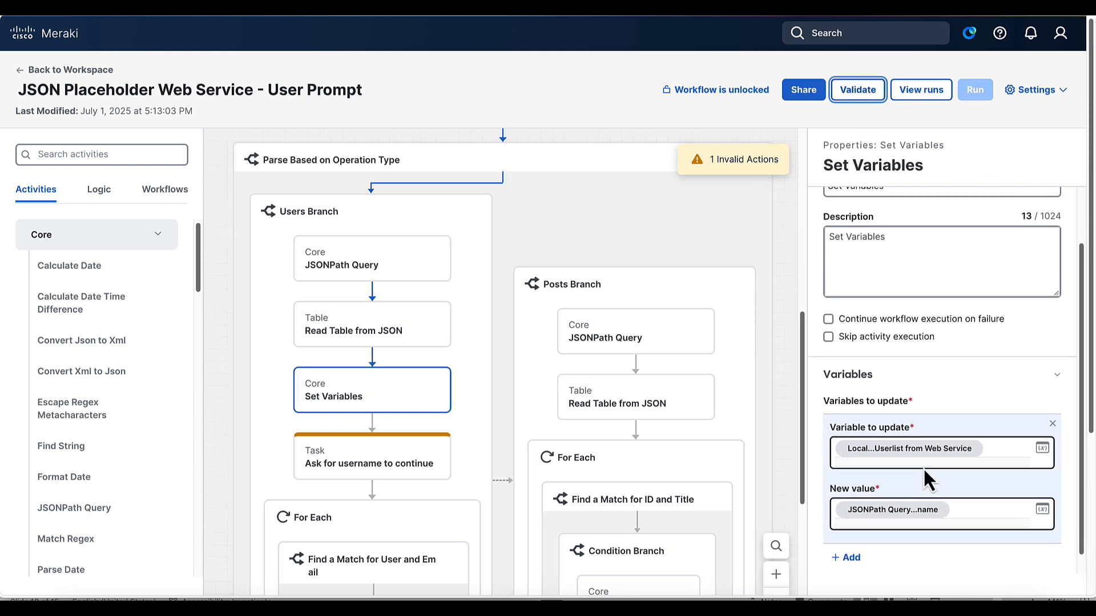
{"action": "scroll", "coordinate": [923, 471], "scroll_direction": "up", "scroll_amount": 2}
{"action": "scroll", "coordinate": [922, 467], "scroll_direction": "down", "scroll_amount": 3}
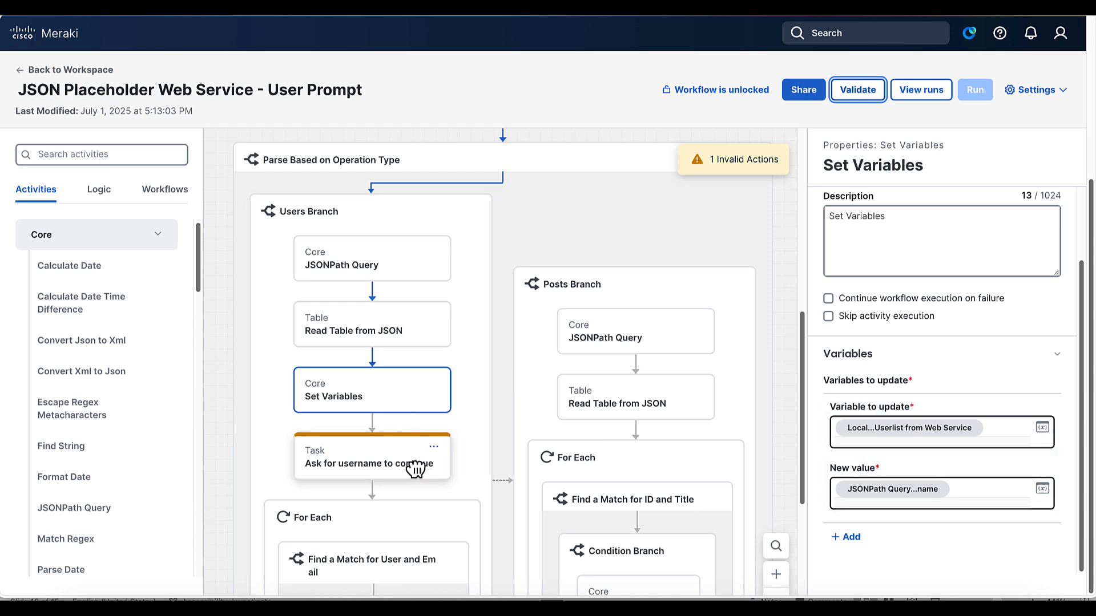
Step: Set the dropdown options array of the Ask for username to continue task to the local Userlist from Web Service, and validate the workflow
{"action": "left_click", "coordinate": [377, 463]}
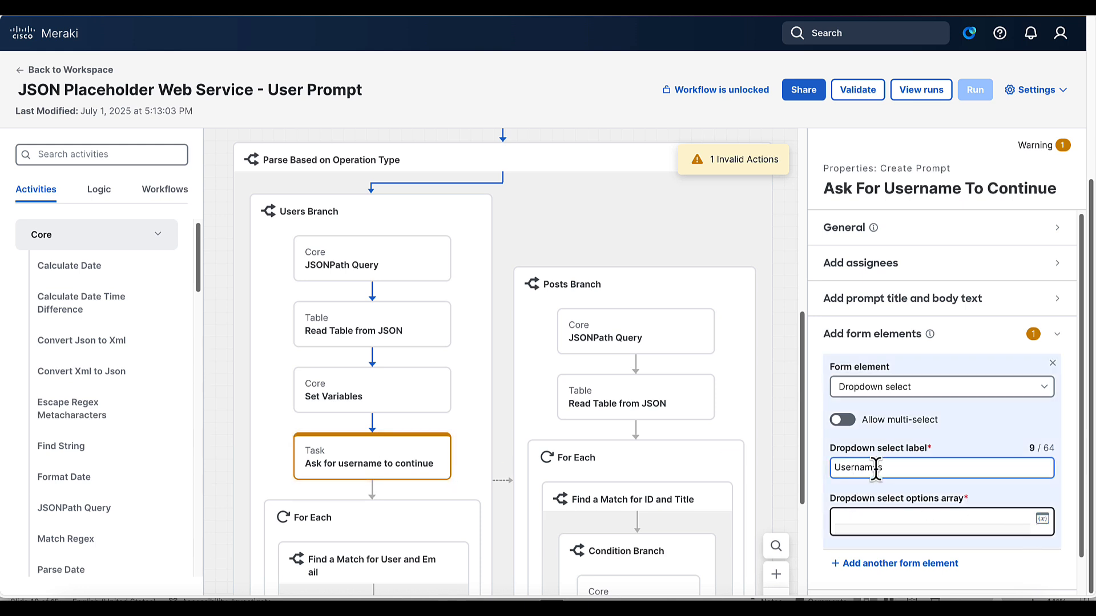
{"action": "left_click", "coordinate": [1042, 518]}
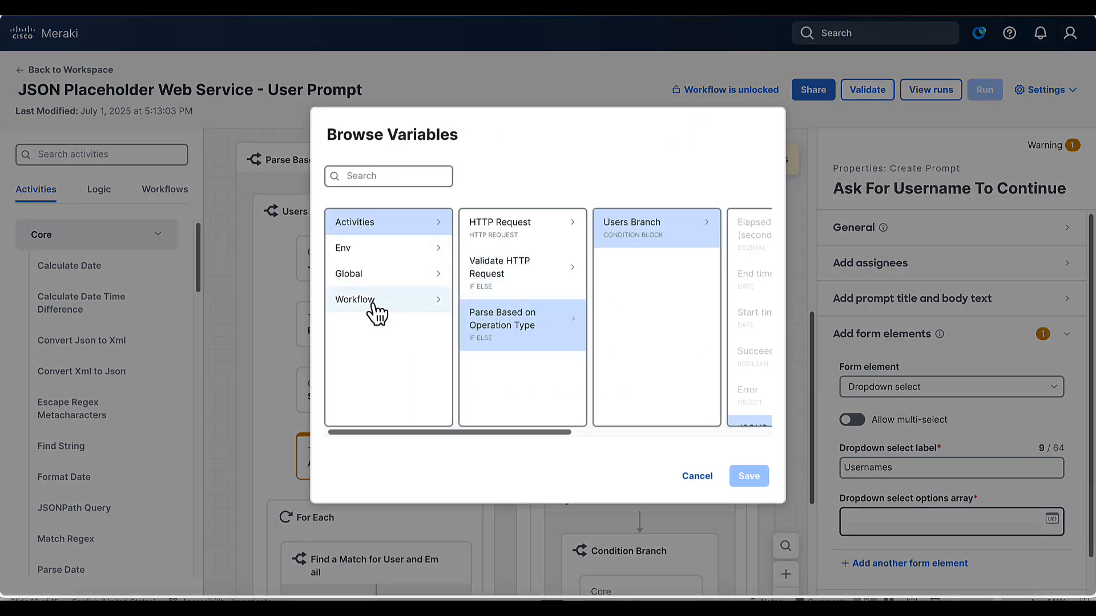
{"action": "left_click", "coordinate": [375, 308]}
{"action": "left_click", "coordinate": [486, 283]}
{"action": "left_click", "coordinate": [639, 234]}
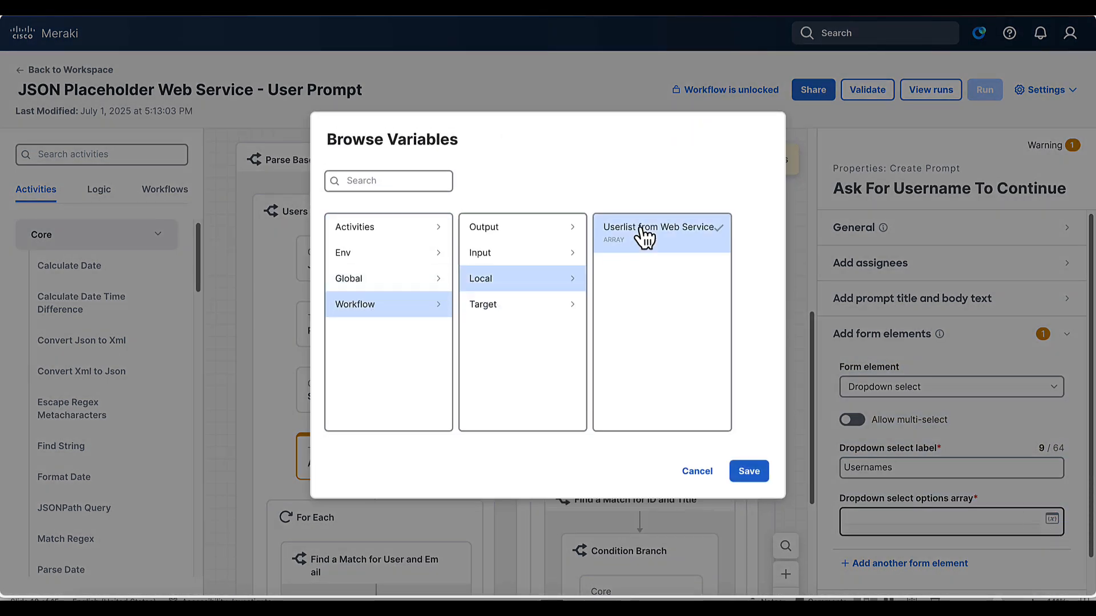
{"action": "left_click", "coordinate": [745, 472]}
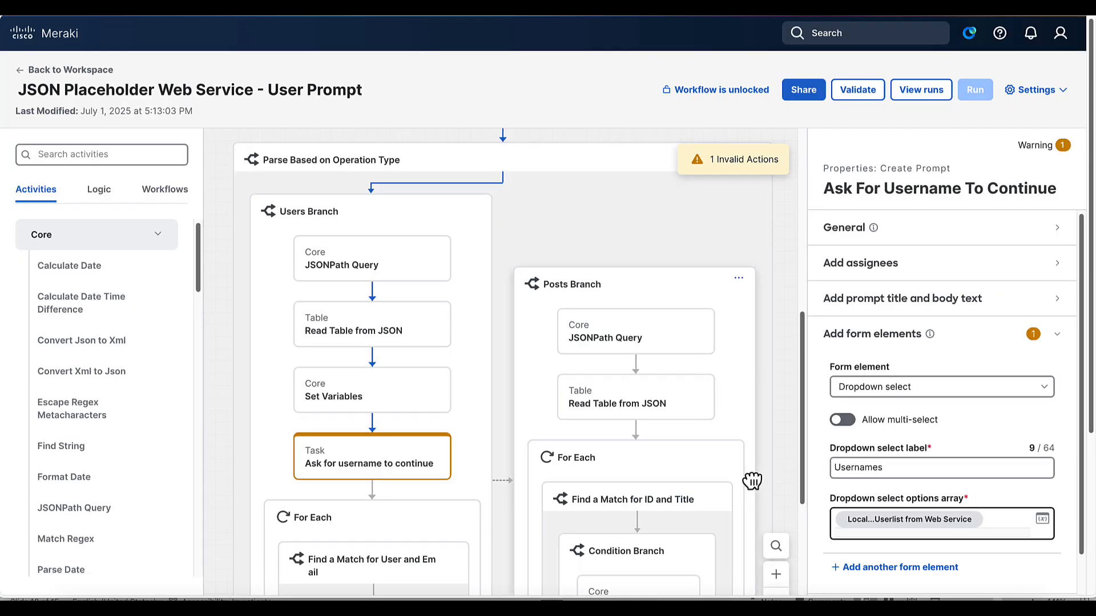
{"action": "left_click", "coordinate": [851, 107]}
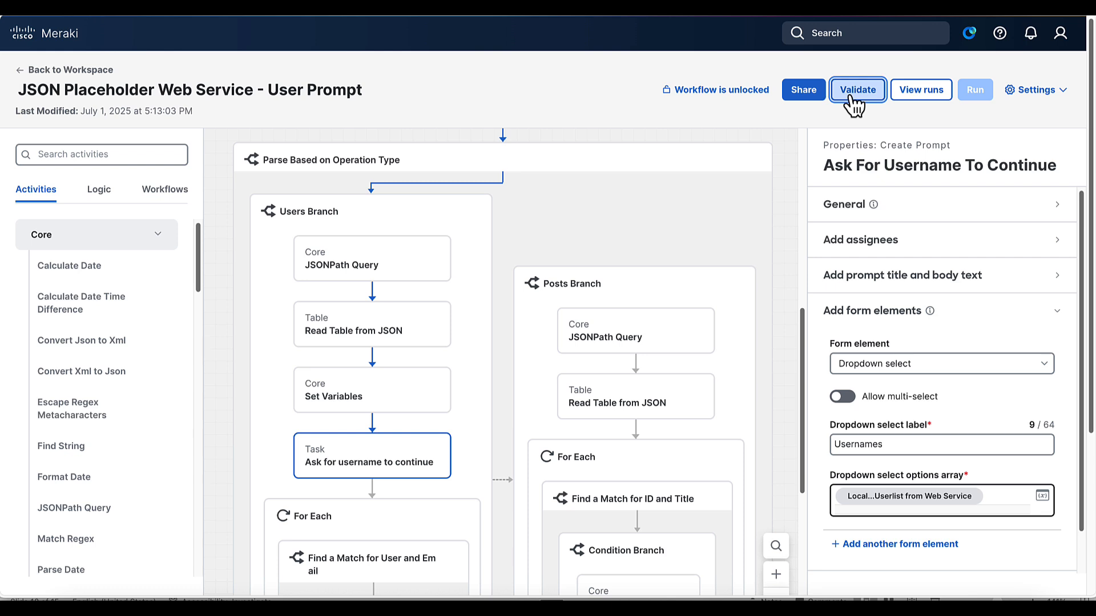
Step: Clear the Matching Field input from the condition value of the Condition Branch inside the Users Branch's For Each loop
{"action": "scroll", "coordinate": [373, 439], "scroll_direction": "down", "scroll_amount": 2}
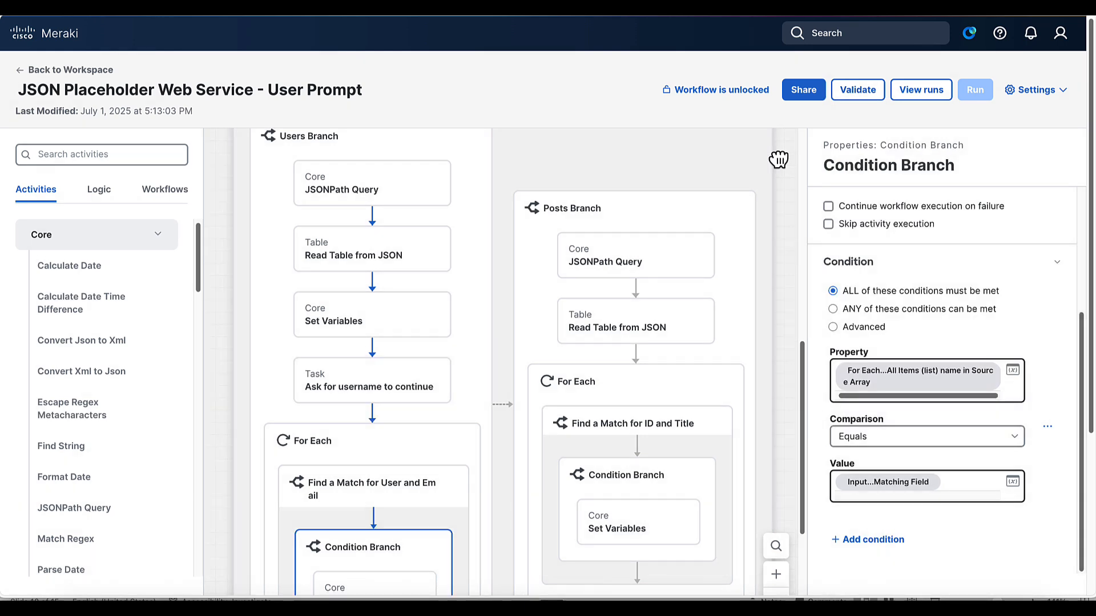
{"action": "scroll", "coordinate": [521, 428], "scroll_direction": "down", "scroll_amount": 2}
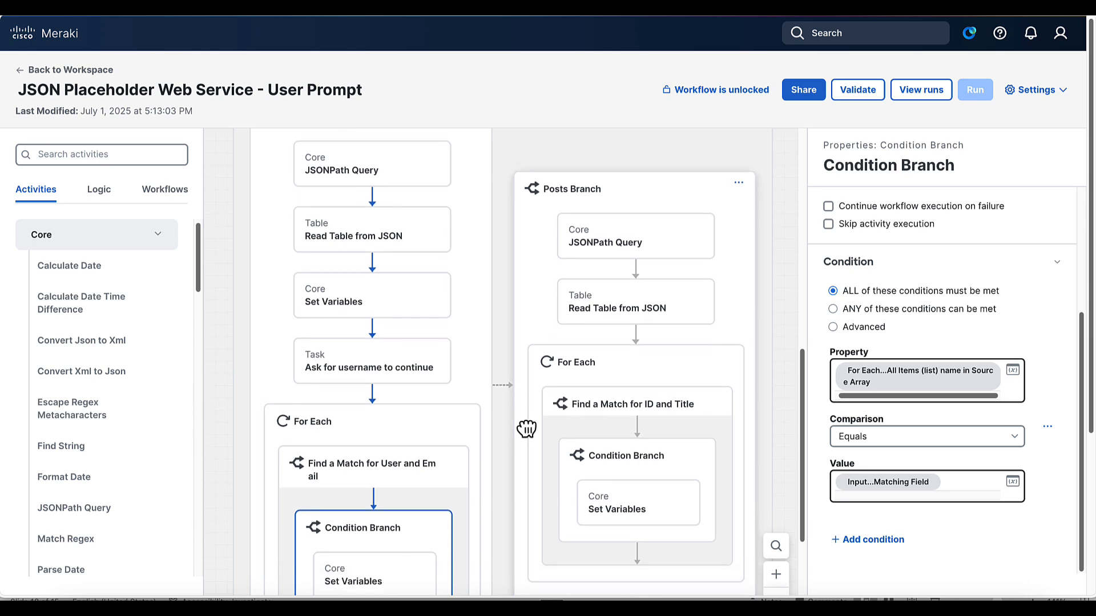
{"action": "scroll", "coordinate": [411, 348], "scroll_direction": "up", "scroll_amount": 1}
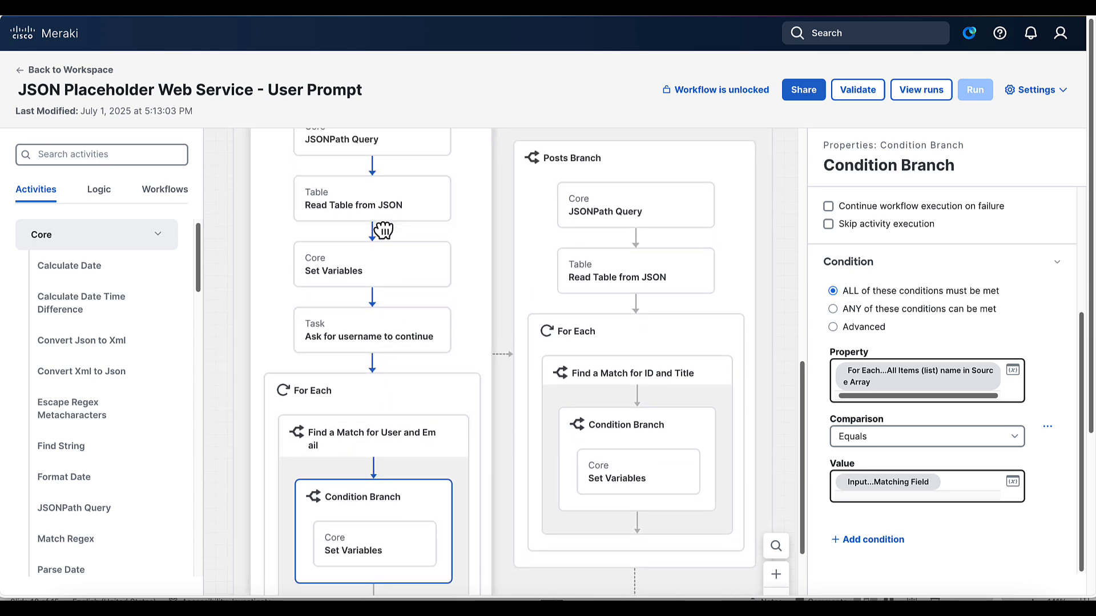
{"action": "scroll", "coordinate": [384, 229], "scroll_direction": "down", "scroll_amount": 1}
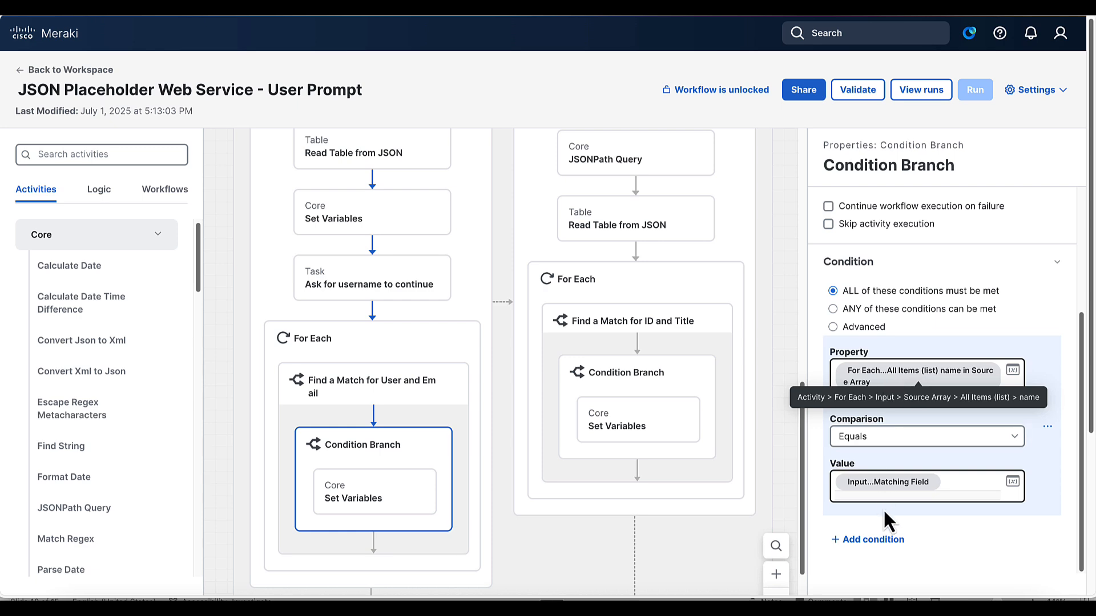
{"action": "left_click", "coordinate": [917, 482]}
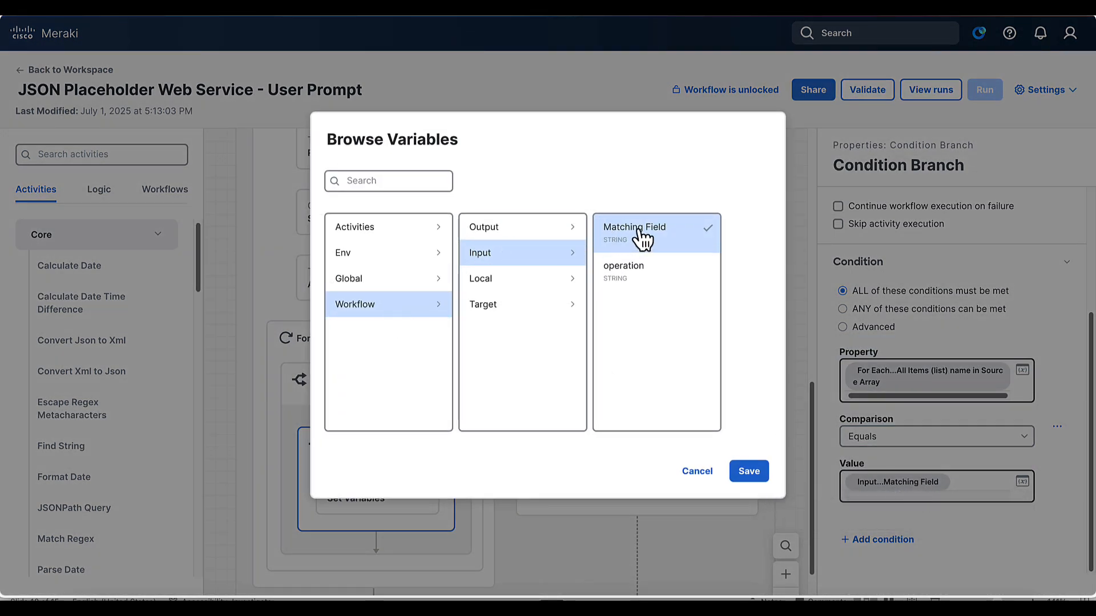
{"action": "left_click", "coordinate": [696, 471]}
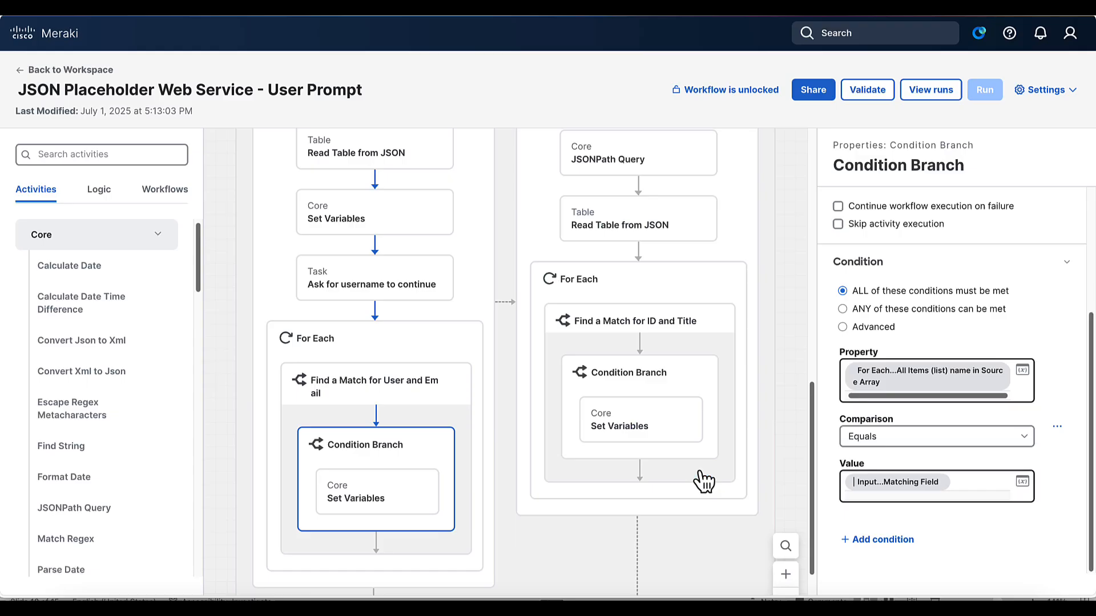
{"action": "key", "text": "BackSpace"}
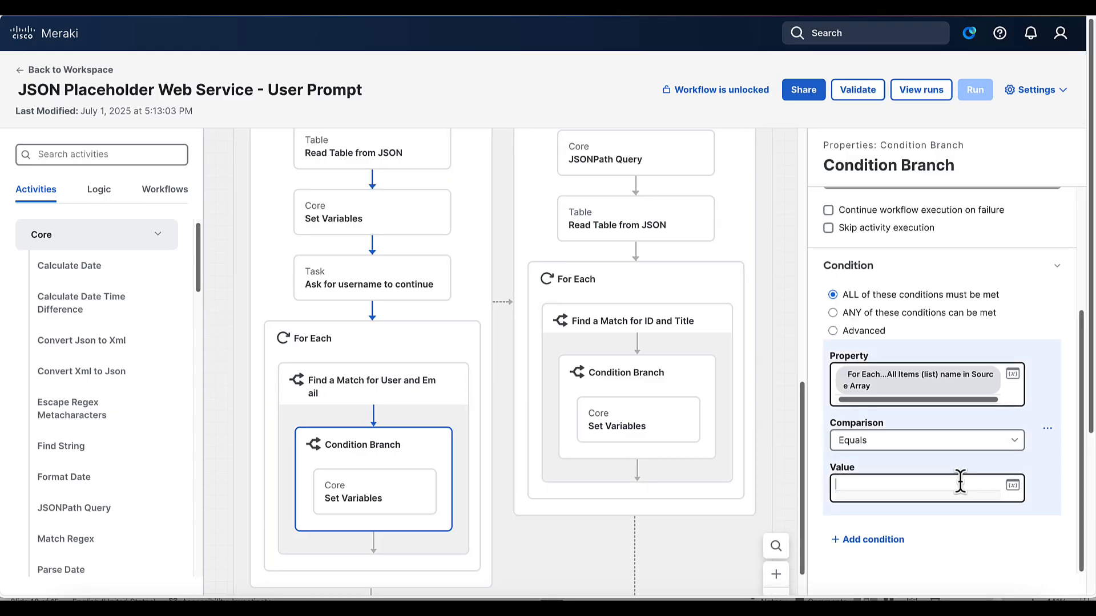
Step: Set the Users Branch Condition Branch's comparison value to Usernames from the Prompt Response of the Ask for username to continue task
{"action": "left_click", "coordinate": [1012, 485]}
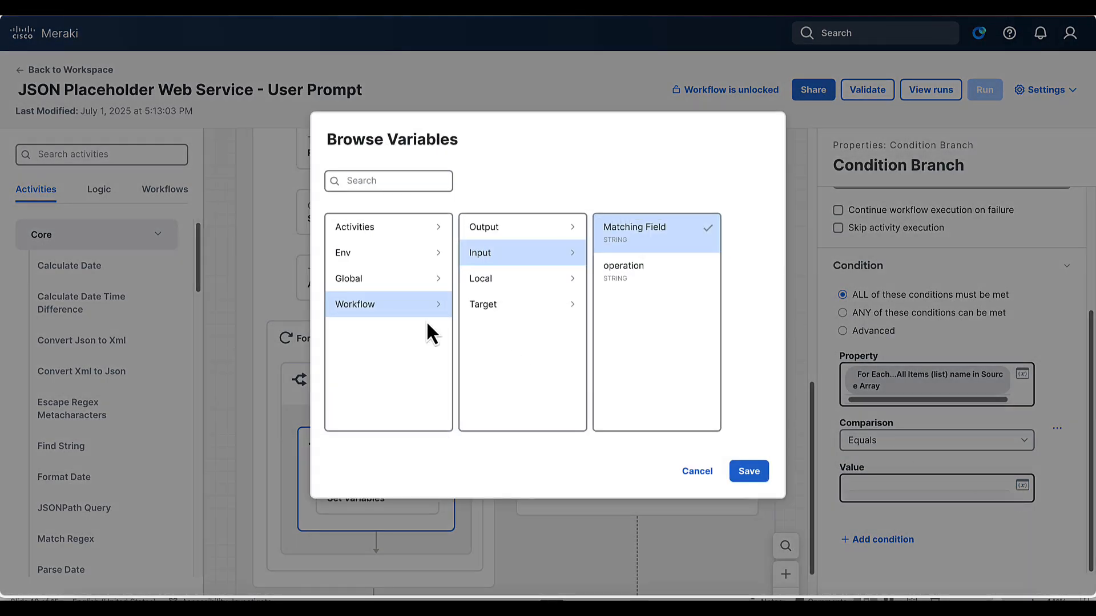
{"action": "left_click", "coordinate": [419, 228]}
{"action": "left_click", "coordinate": [515, 308]}
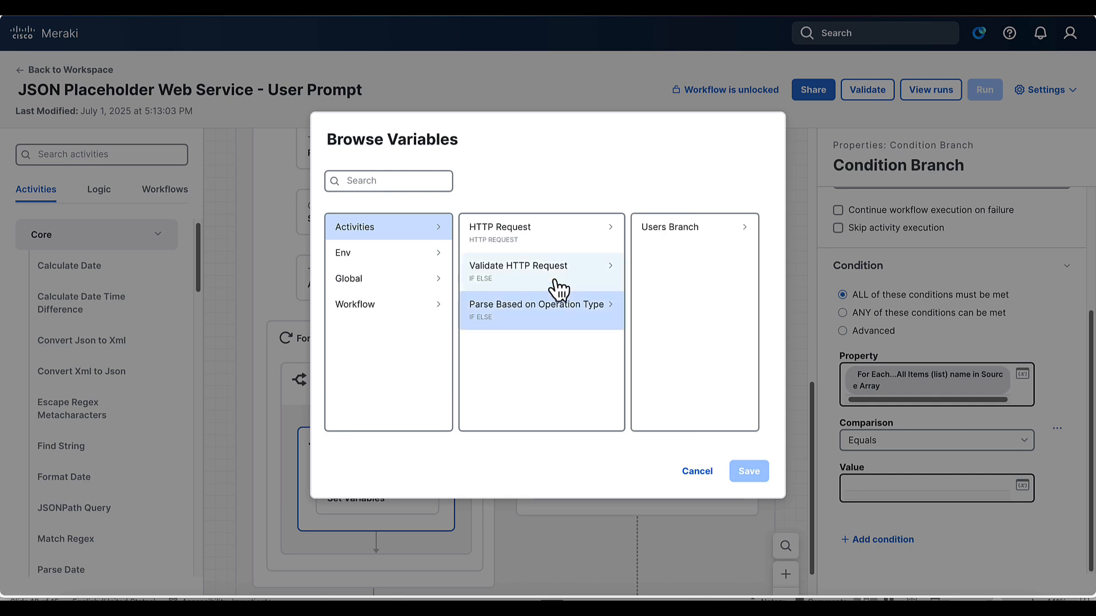
{"action": "left_click", "coordinate": [660, 231]}
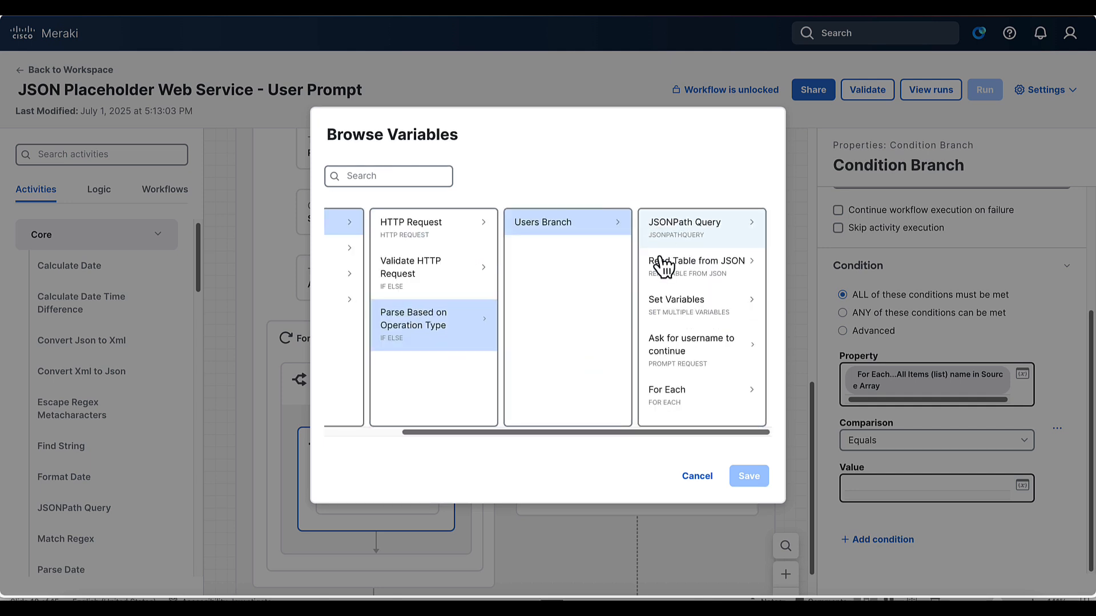
{"action": "left_click", "coordinate": [665, 353]}
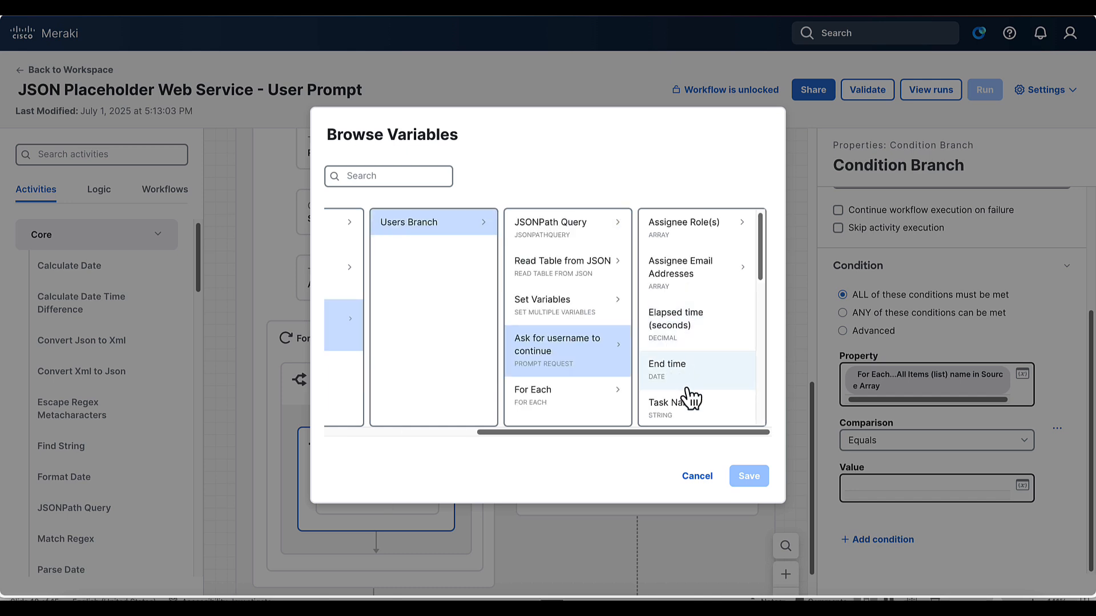
{"action": "scroll", "coordinate": [692, 396], "scroll_direction": "down", "scroll_amount": 5}
{"action": "scroll", "coordinate": [691, 396], "scroll_direction": "down", "scroll_amount": 3}
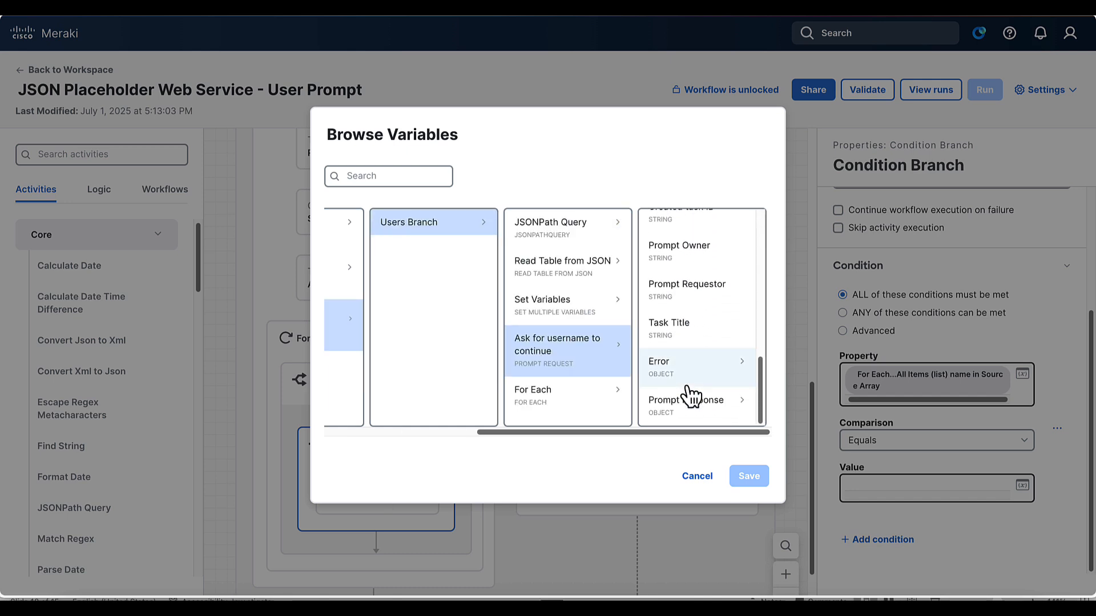
{"action": "left_click", "coordinate": [691, 408]}
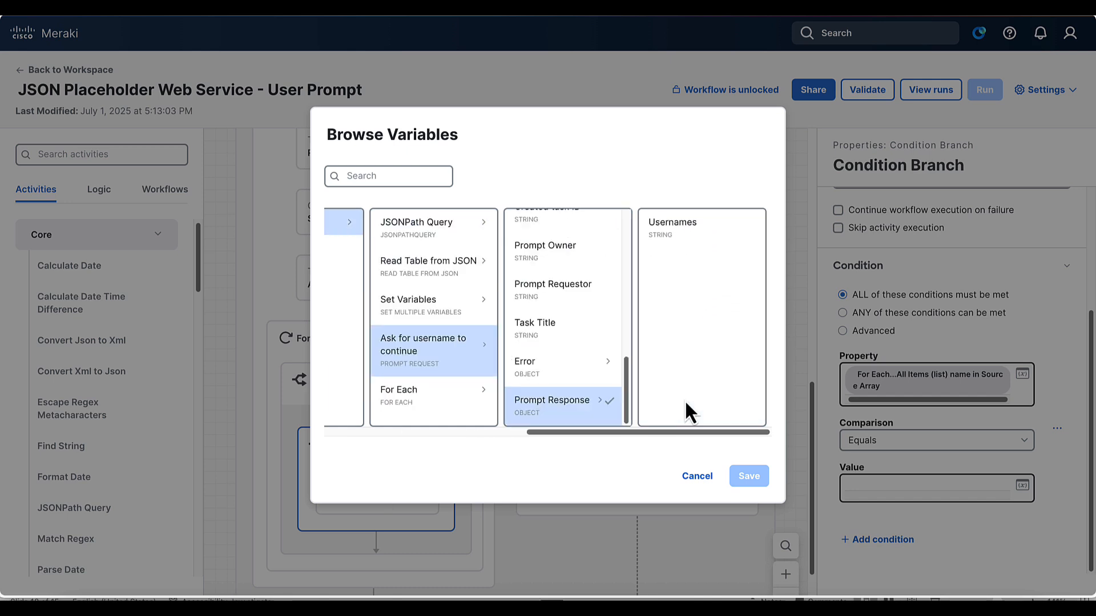
{"action": "left_click", "coordinate": [671, 246]}
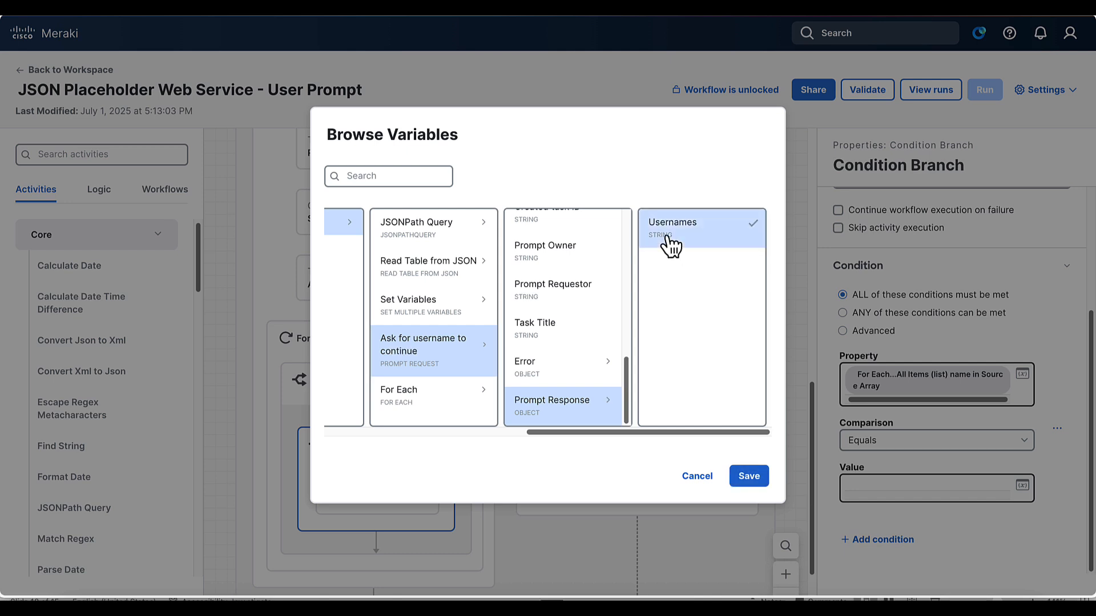
{"action": "left_click", "coordinate": [748, 481]}
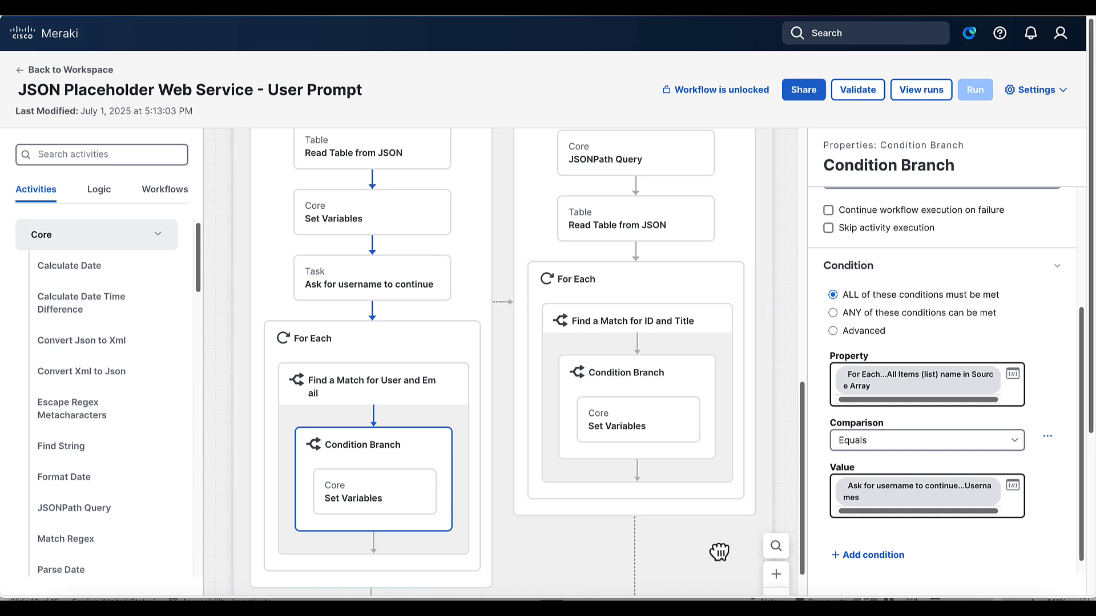
Step: Delete the Matching Field input variable from the workflow properties
{"action": "scroll", "coordinate": [713, 568], "scroll_direction": "down", "scroll_amount": 3}
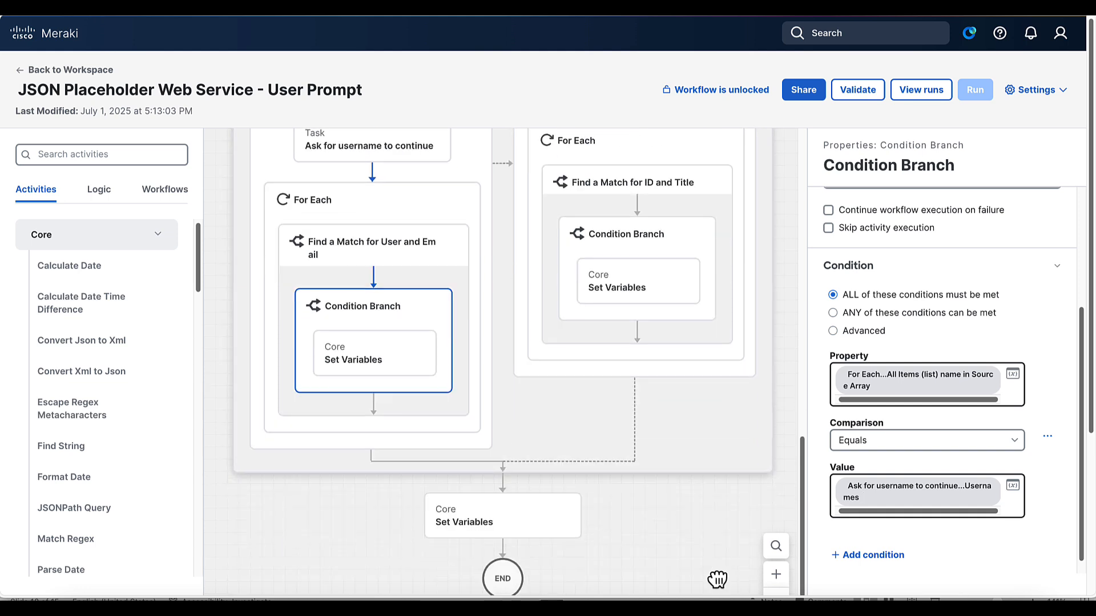
{"action": "left_click", "coordinate": [705, 526]}
{"action": "scroll", "coordinate": [902, 493], "scroll_direction": "down", "scroll_amount": 5}
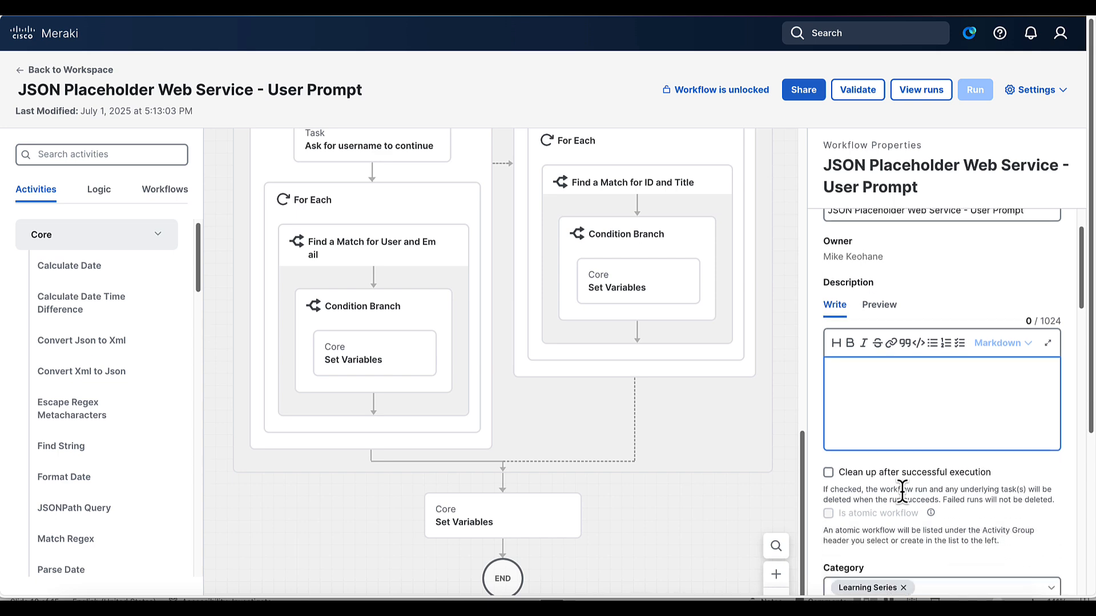
{"action": "scroll", "coordinate": [903, 494], "scroll_direction": "down", "scroll_amount": 3}
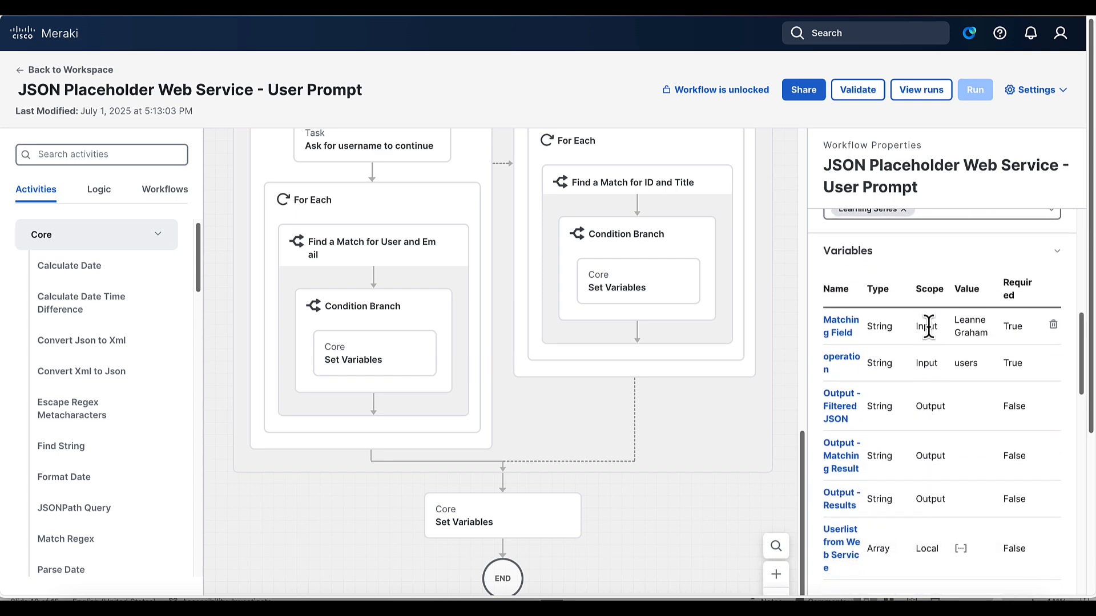
{"action": "left_click_drag", "start_coordinate": [868, 329], "coordinate": [850, 333]}
{"action": "left_click", "coordinate": [850, 331]}
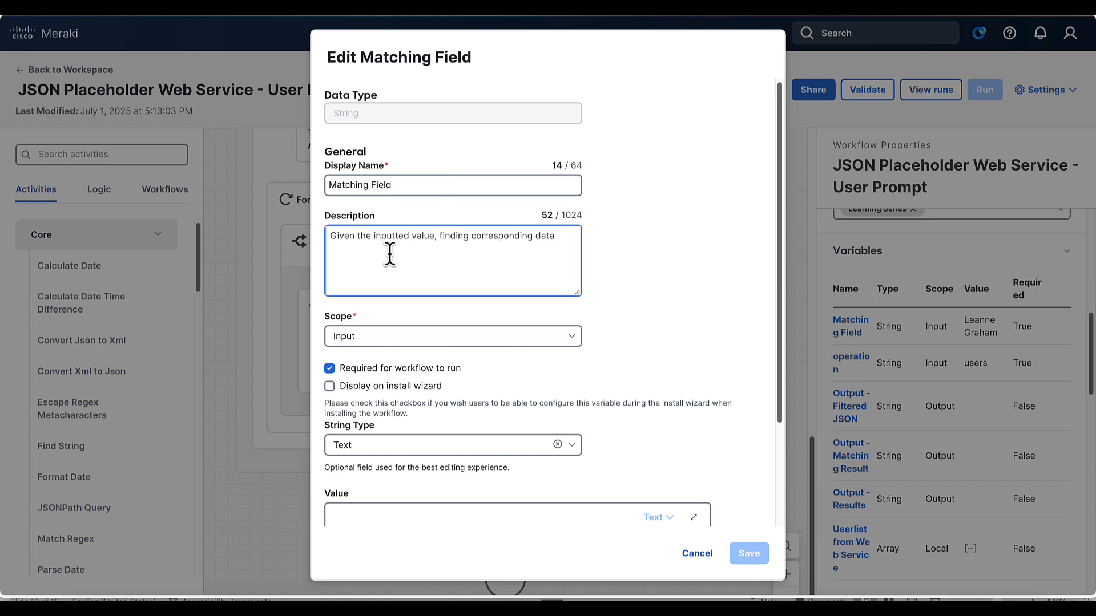
{"action": "left_click", "coordinate": [696, 553]}
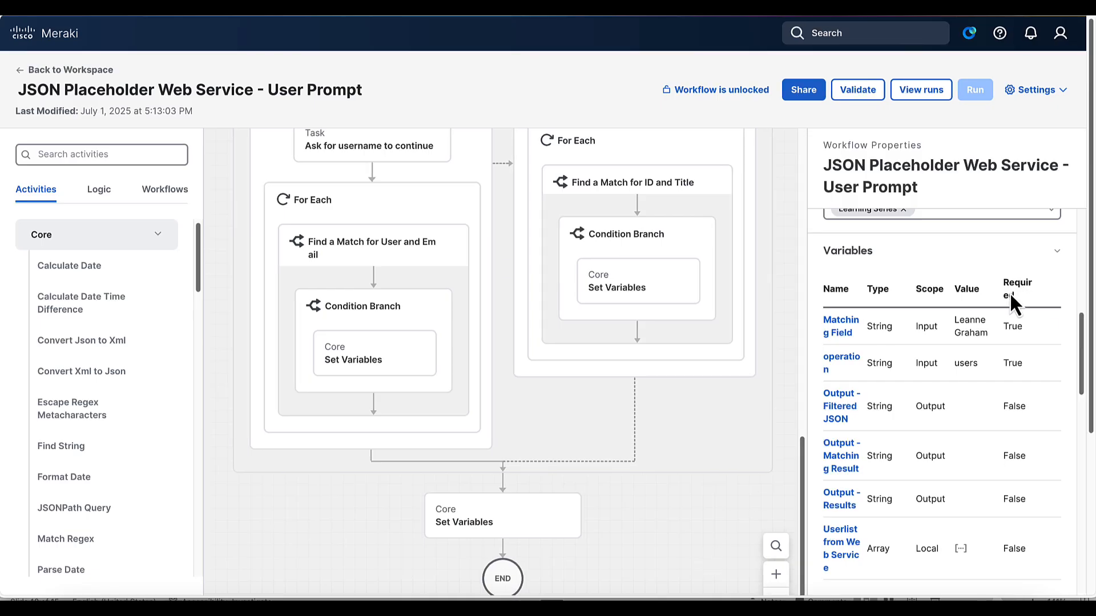
{"action": "left_click", "coordinate": [1054, 328]}
{"action": "left_click", "coordinate": [756, 414]}
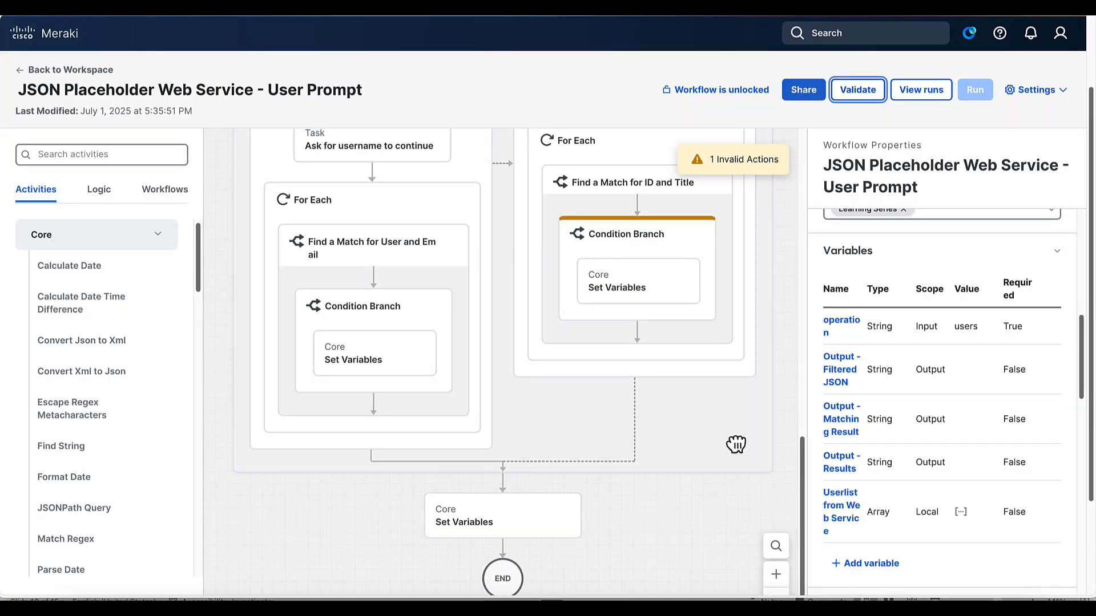
Step: Delete the Posts Branch from the Parse Based on Operation Type condition block
{"action": "scroll", "coordinate": [679, 290], "scroll_direction": "up", "scroll_amount": 3}
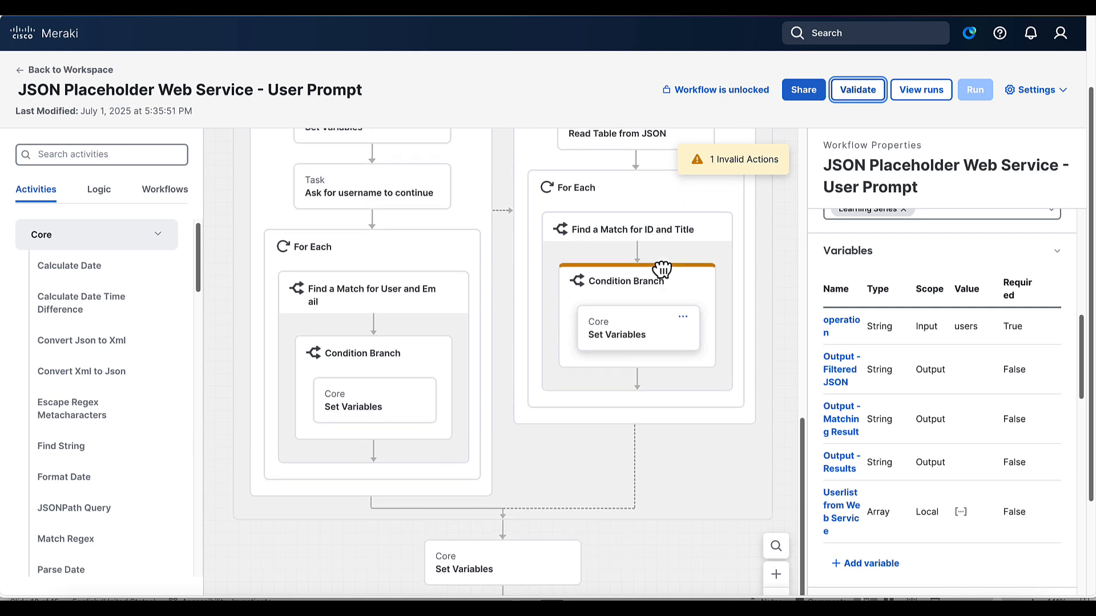
{"action": "scroll", "coordinate": [651, 399], "scroll_direction": "down", "scroll_amount": 2}
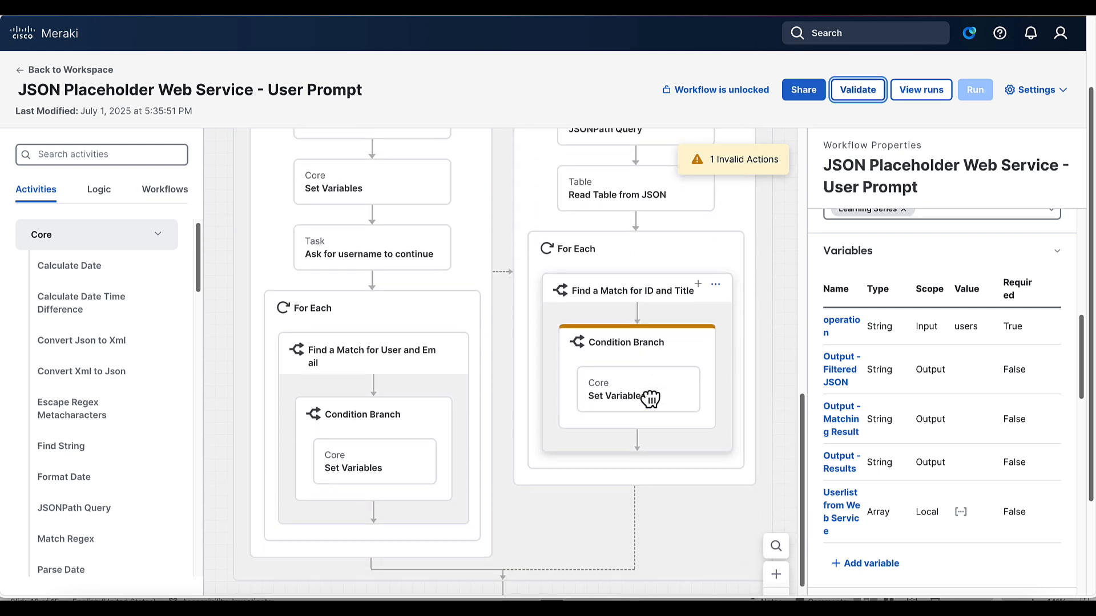
{"action": "scroll", "coordinate": [632, 394], "scroll_direction": "up", "scroll_amount": 3}
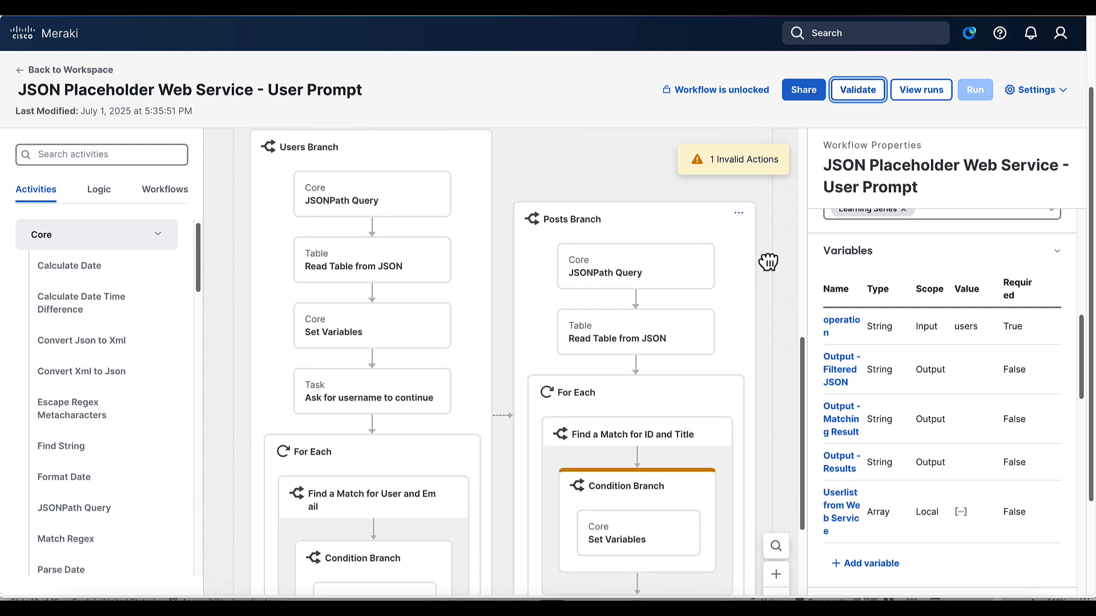
{"action": "left_click", "coordinate": [743, 219]}
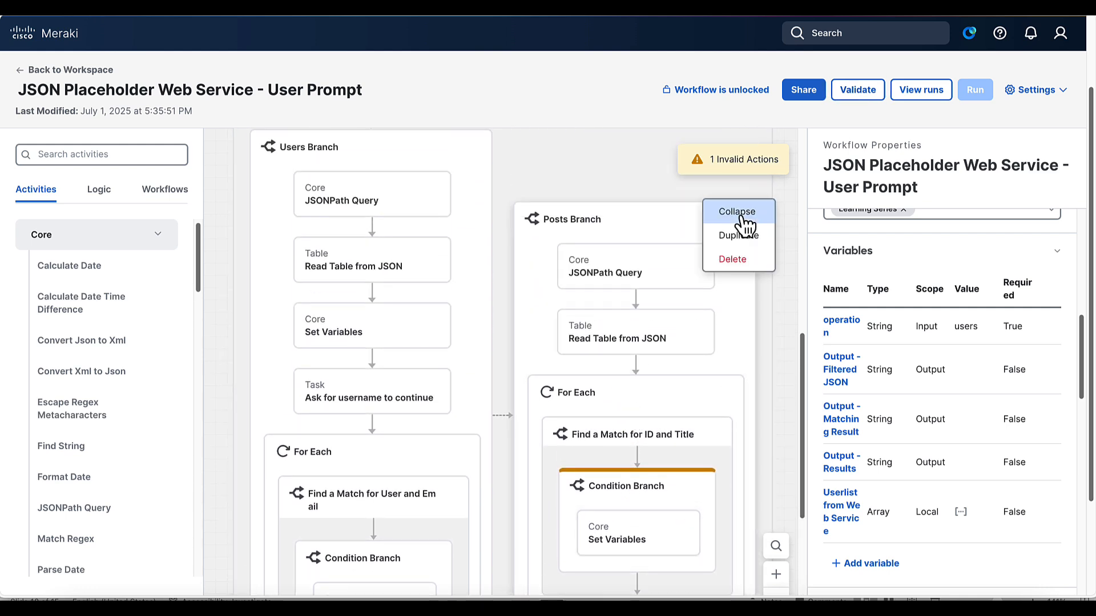
{"action": "left_click", "coordinate": [733, 259]}
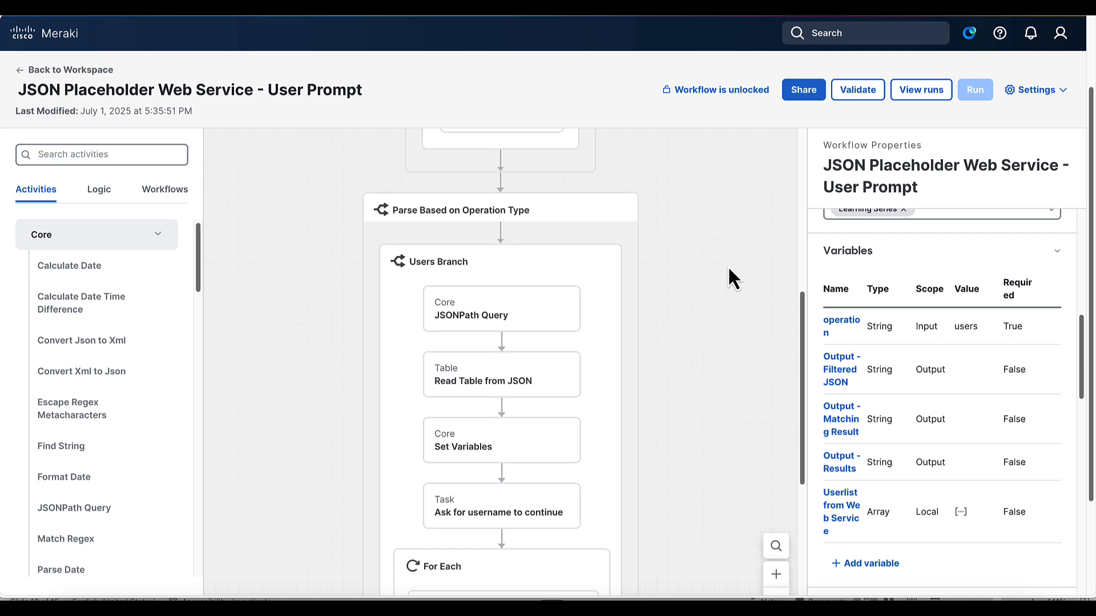
Step: Validate the workflow with only the Users Branch under Parse Based on Operation Type
{"action": "scroll", "coordinate": [728, 265], "scroll_direction": "down", "scroll_amount": 2}
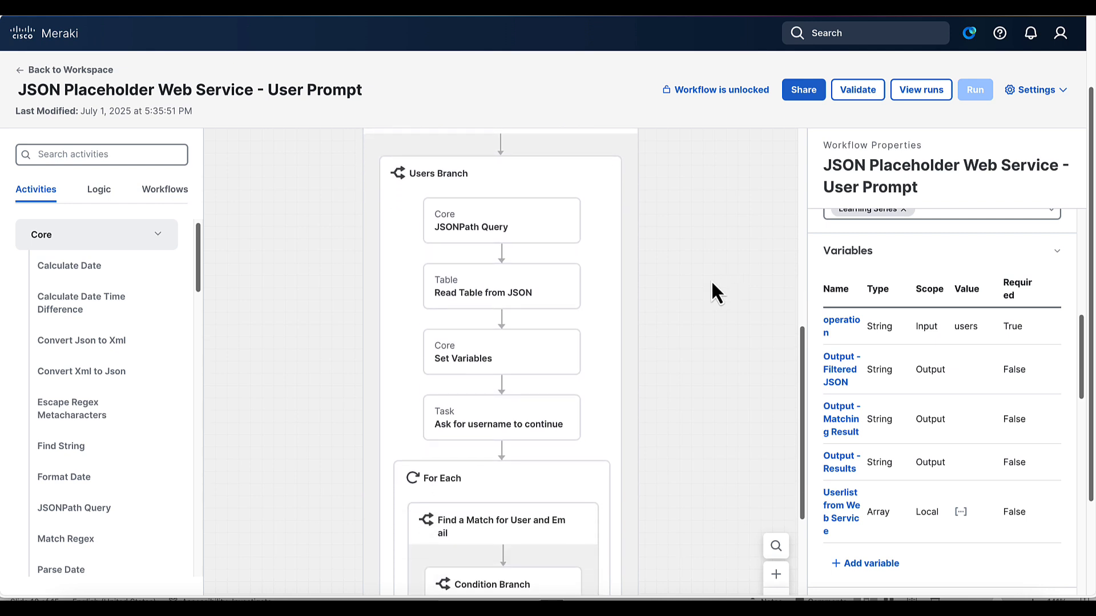
{"action": "scroll", "coordinate": [594, 386], "scroll_direction": "down", "scroll_amount": 4}
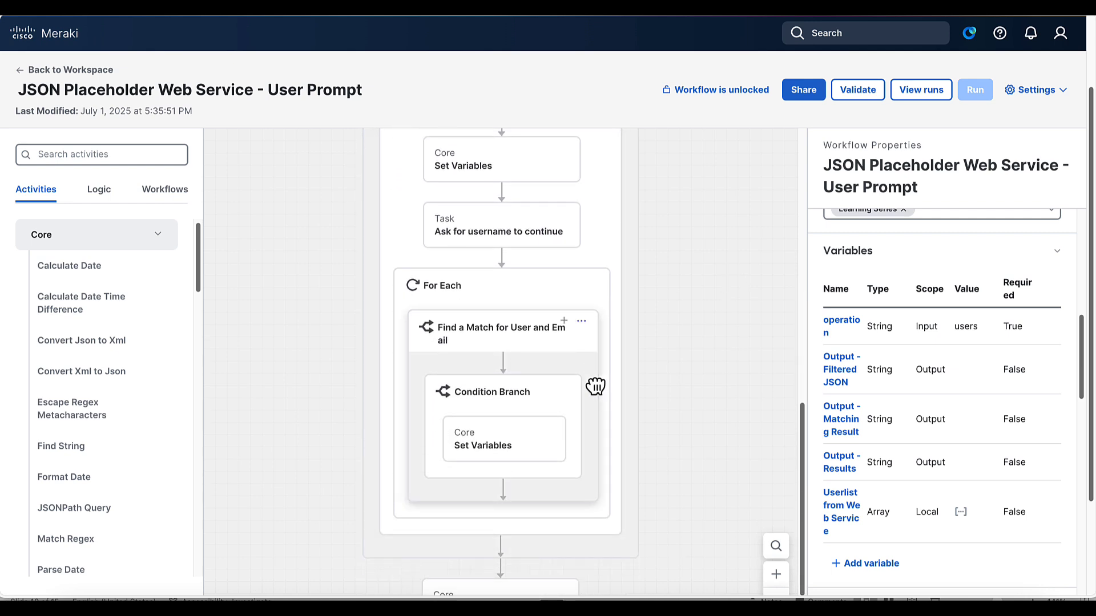
{"action": "left_click", "coordinate": [842, 101]}
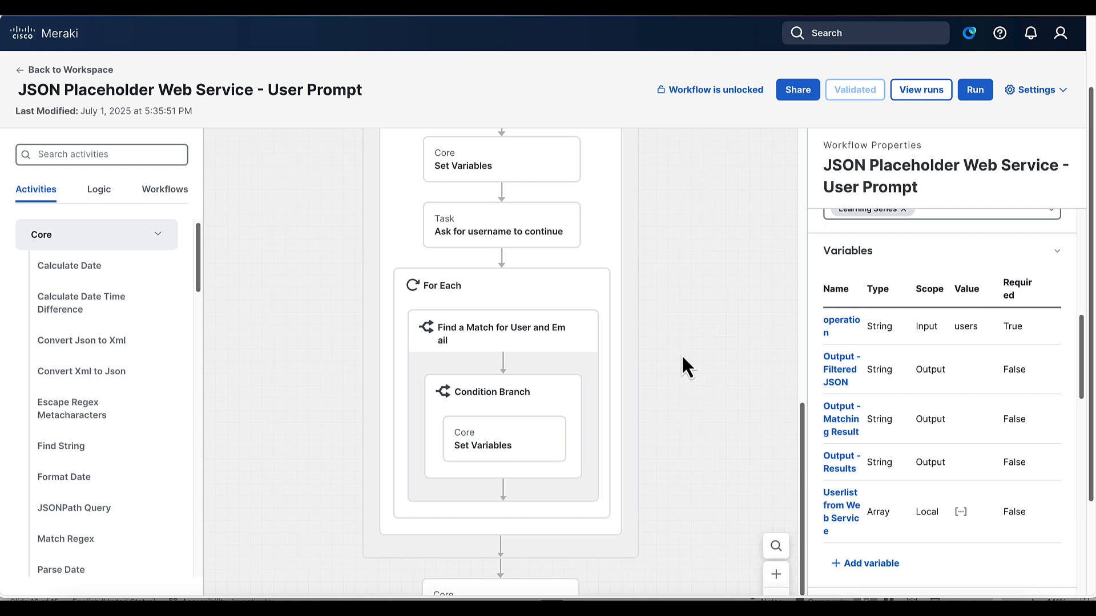
Step: Run the workflow with the operation input users and follow its progress down to the Ask for username to continue task
{"action": "scroll", "coordinate": [683, 357], "scroll_direction": "up", "scroll_amount": 2}
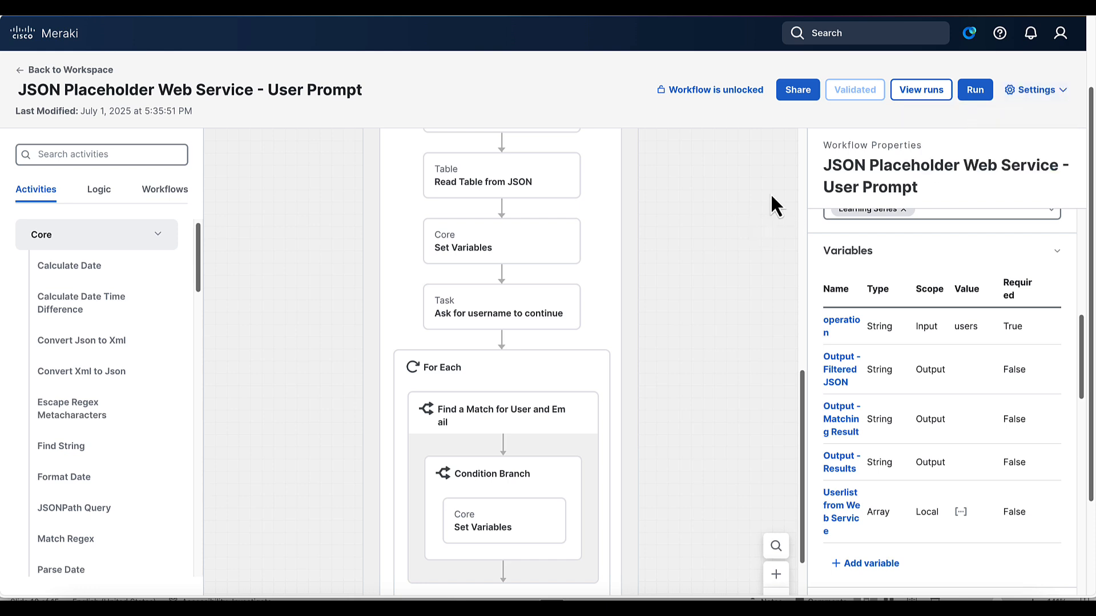
{"action": "left_click", "coordinate": [975, 90]}
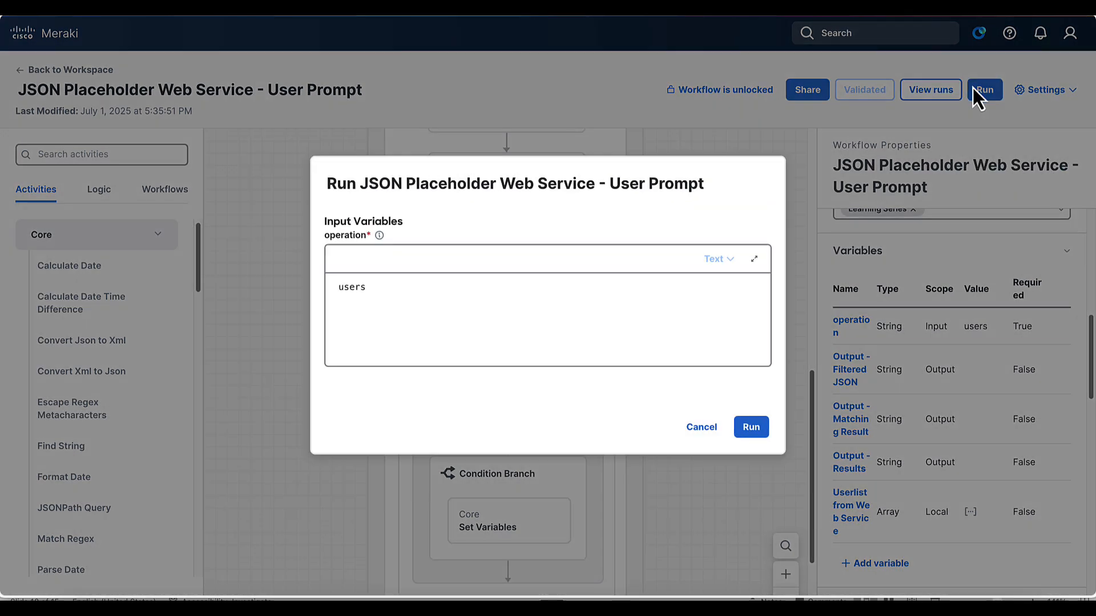
{"action": "double_click", "coordinate": [352, 287]}
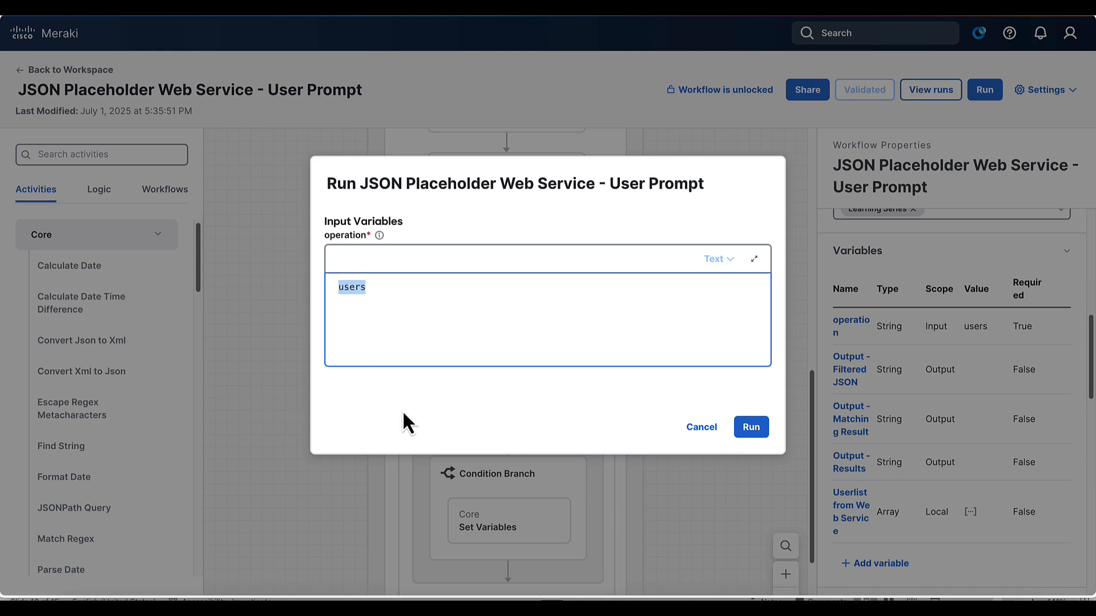
{"action": "left_click", "coordinate": [751, 427]}
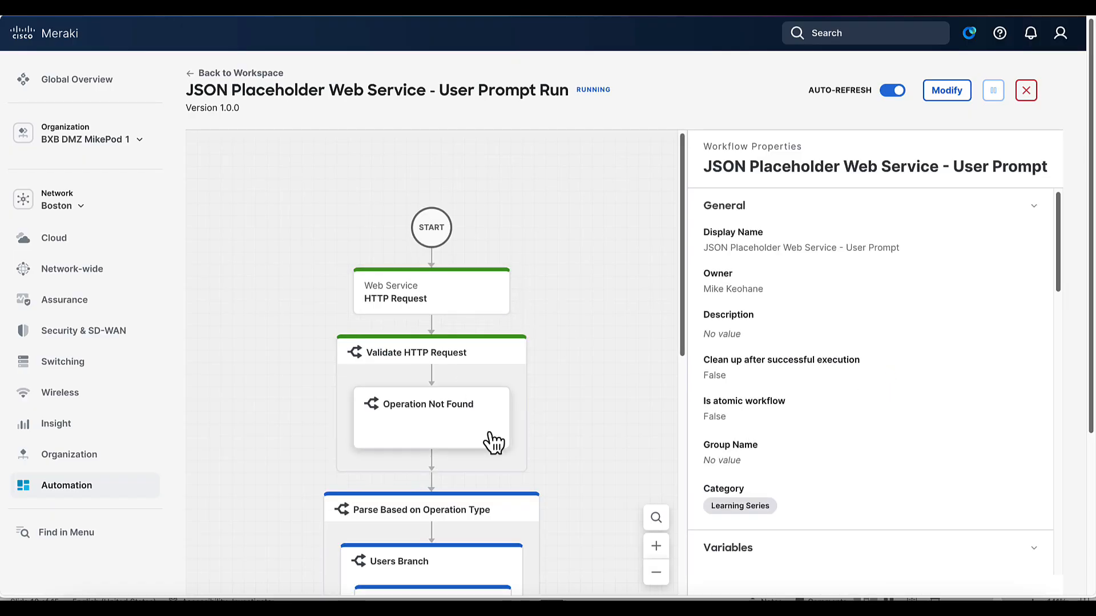
{"action": "scroll", "coordinate": [490, 435], "scroll_direction": "down", "scroll_amount": 2}
{"action": "scroll", "coordinate": [488, 432], "scroll_direction": "down", "scroll_amount": 1}
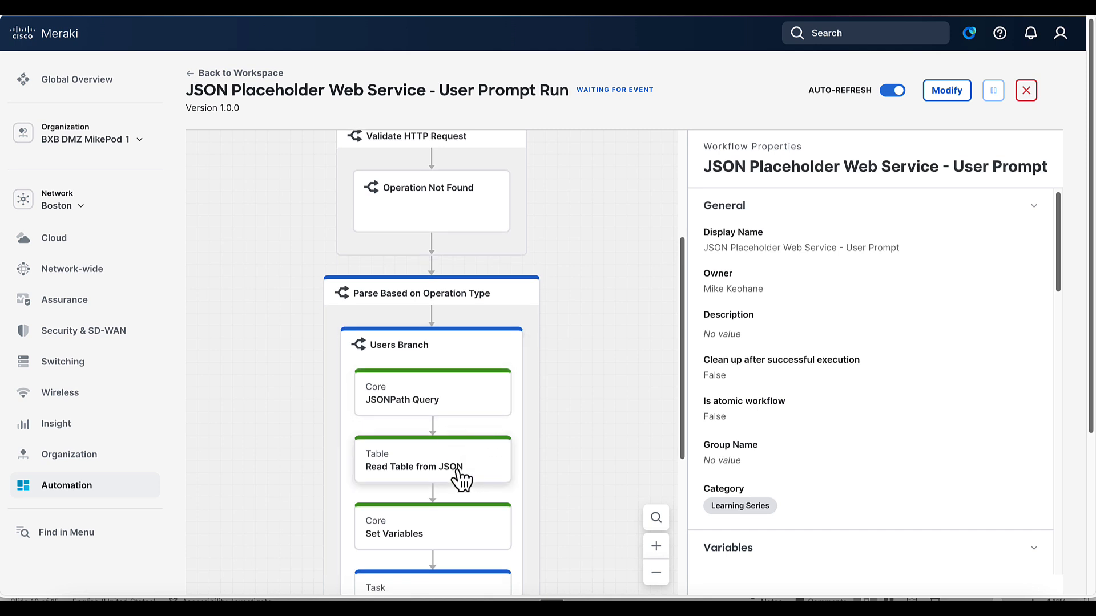
{"action": "scroll", "coordinate": [459, 478], "scroll_direction": "down", "scroll_amount": 1}
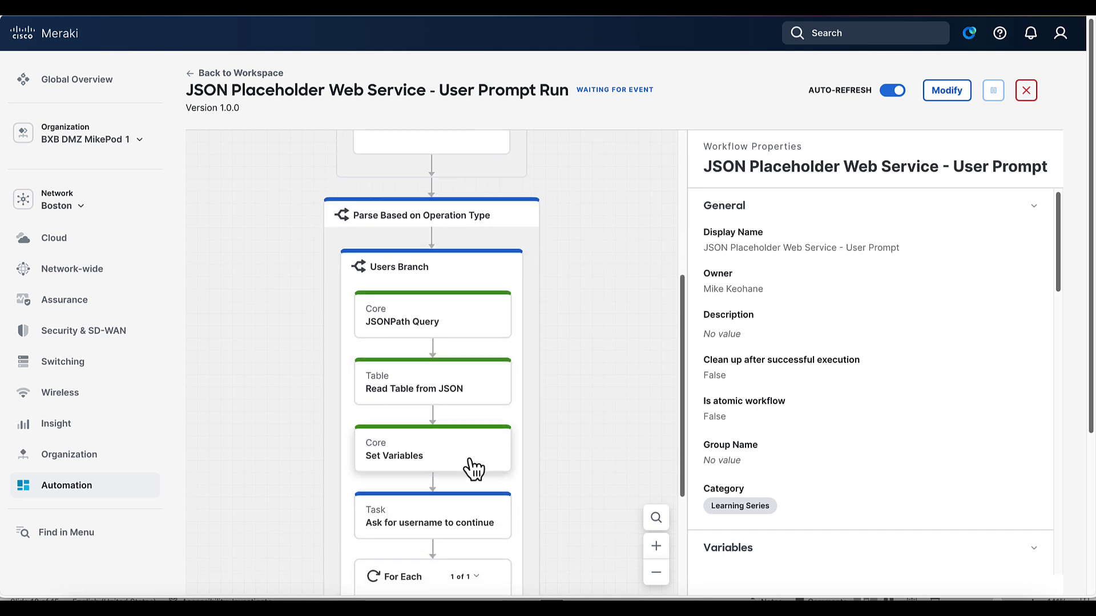
{"action": "scroll", "coordinate": [460, 517], "scroll_direction": "down", "scroll_amount": 1}
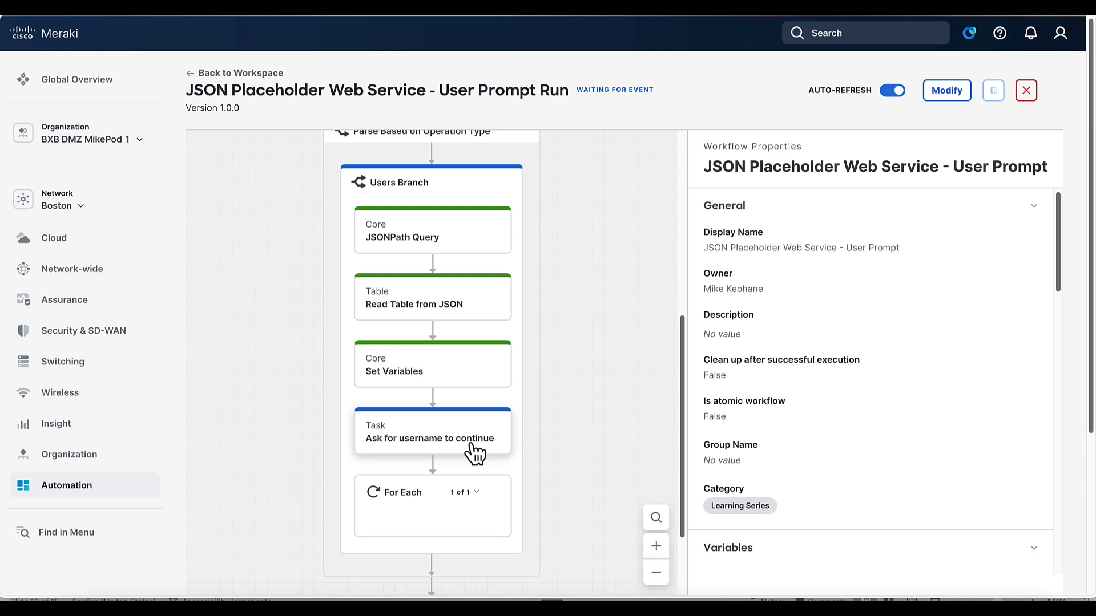
Step: Open the list of prompts in the Automation User Tasks
{"action": "mouse_move", "coordinate": [98, 493]}
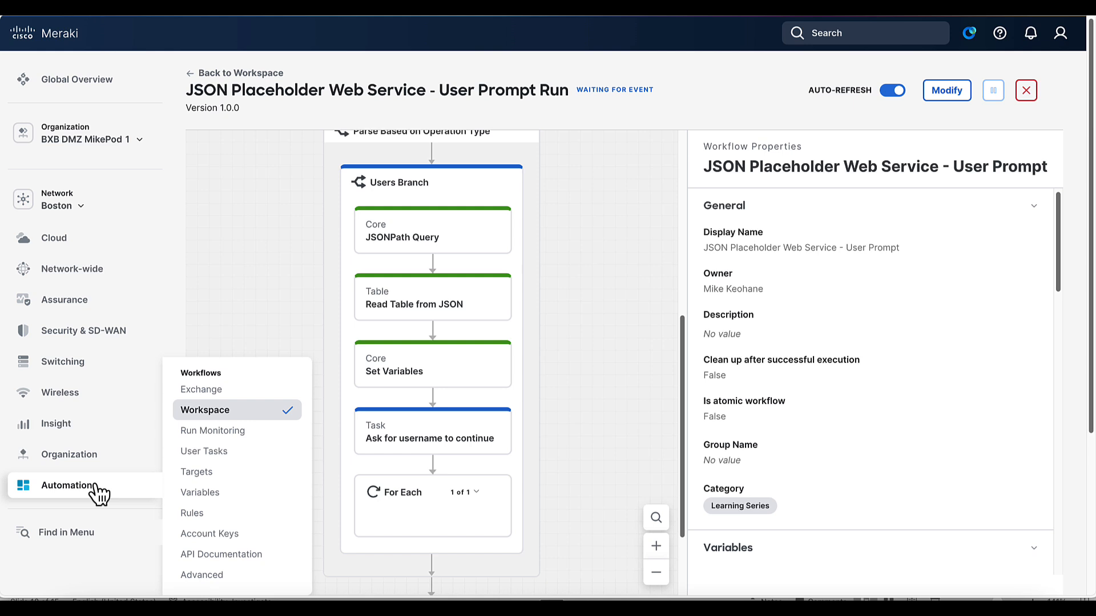
{"action": "left_click", "coordinate": [199, 453]}
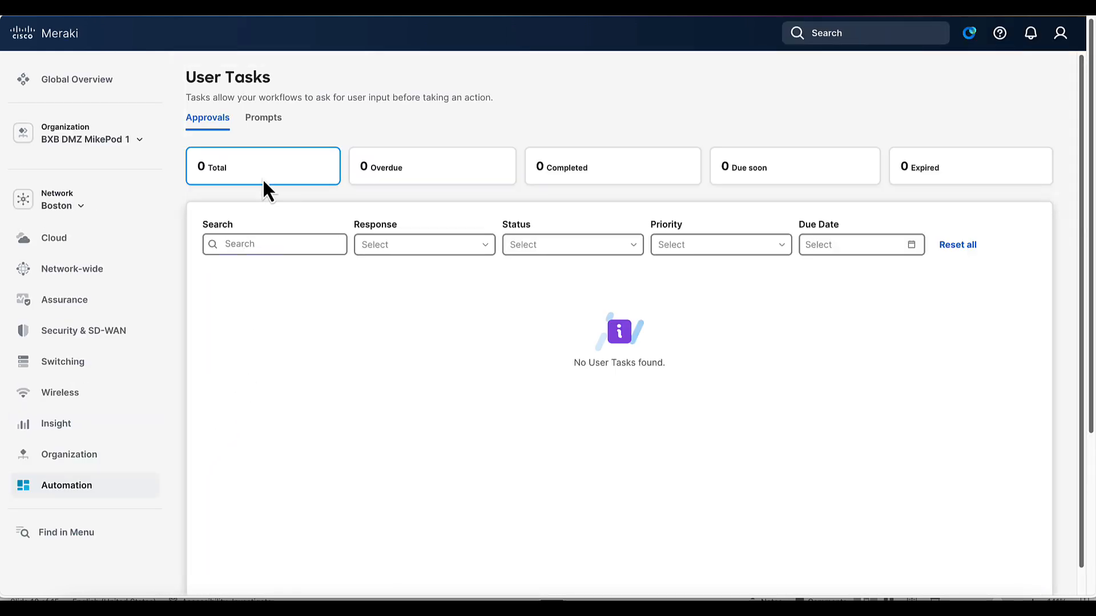
{"action": "left_click", "coordinate": [263, 123]}
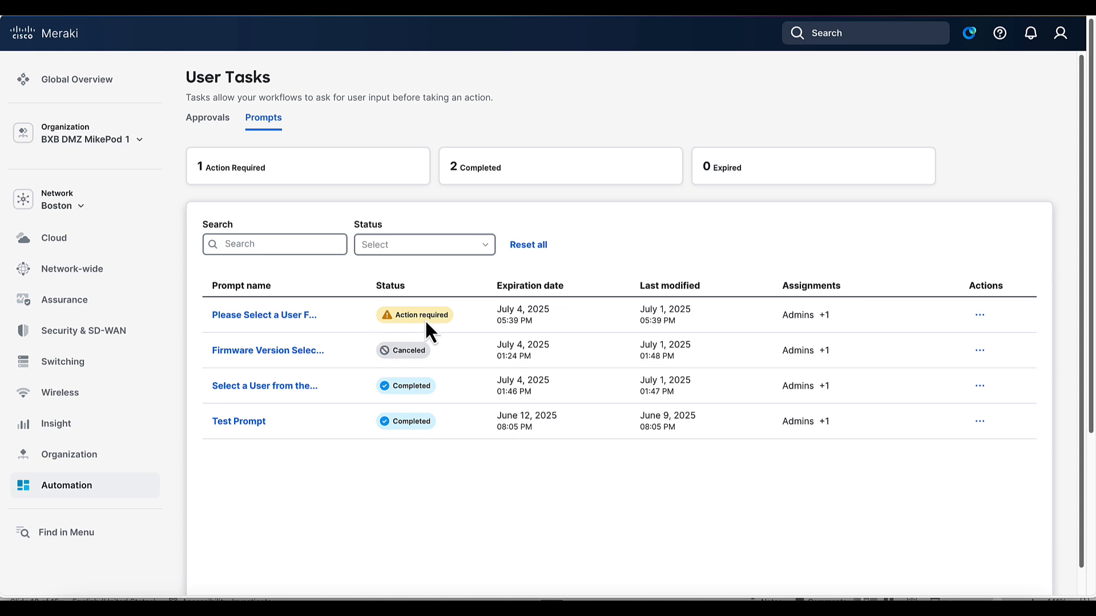
Step: Answer the pending Please Select a User From the list prompt by choosing a user's name for Usernames, and save the response
{"action": "left_click", "coordinate": [269, 318]}
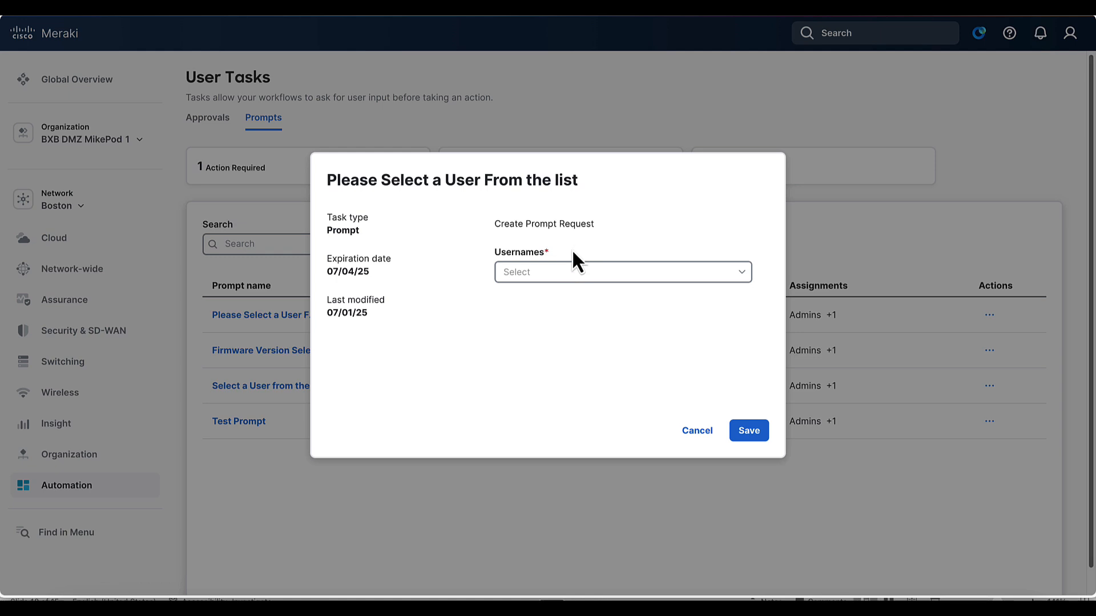
{"action": "left_click", "coordinate": [548, 272]}
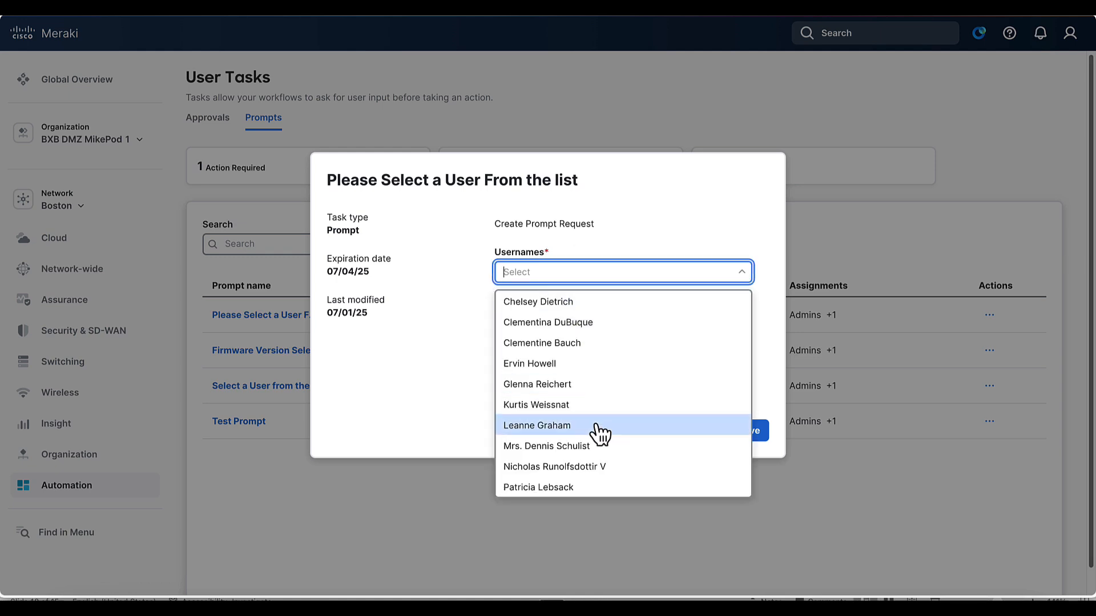
{"action": "scroll", "coordinate": [596, 435], "scroll_direction": "down", "scroll_amount": 2}
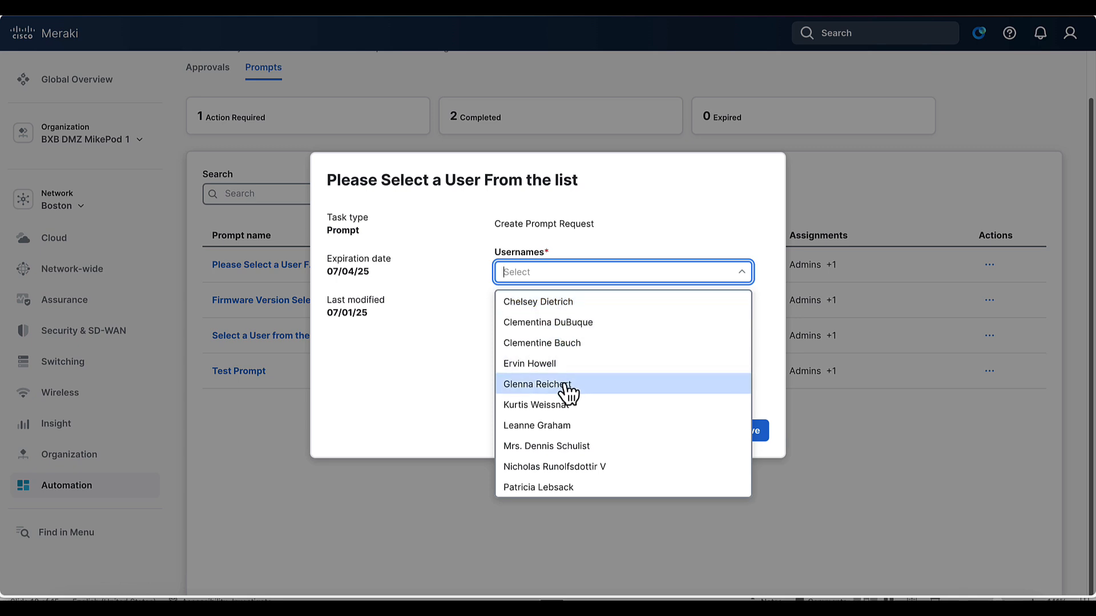
{"action": "left_click", "coordinate": [537, 404]}
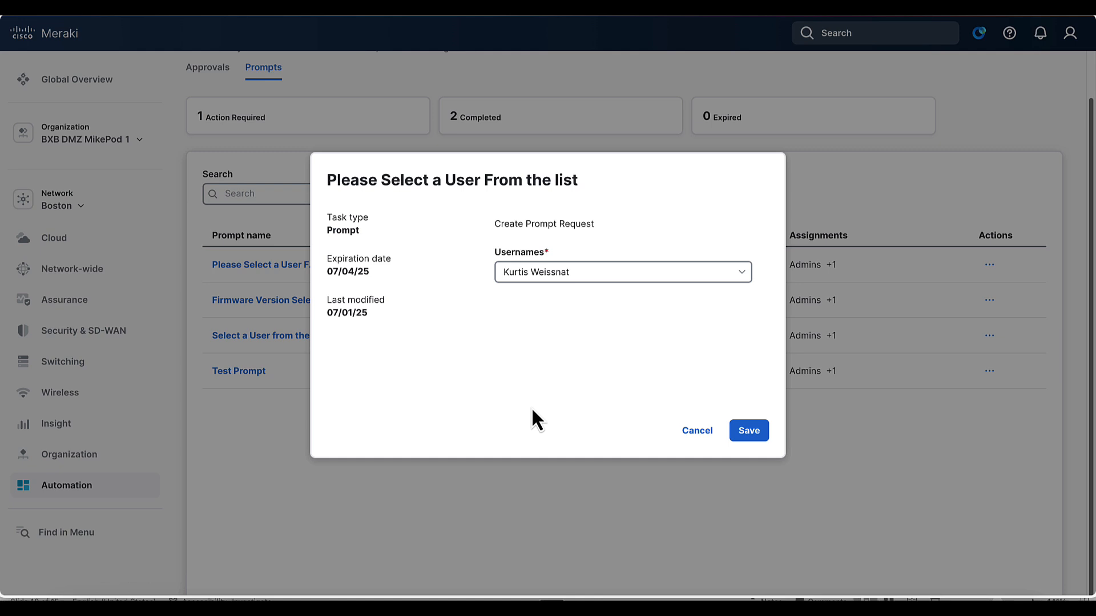
{"action": "left_click", "coordinate": [756, 431]}
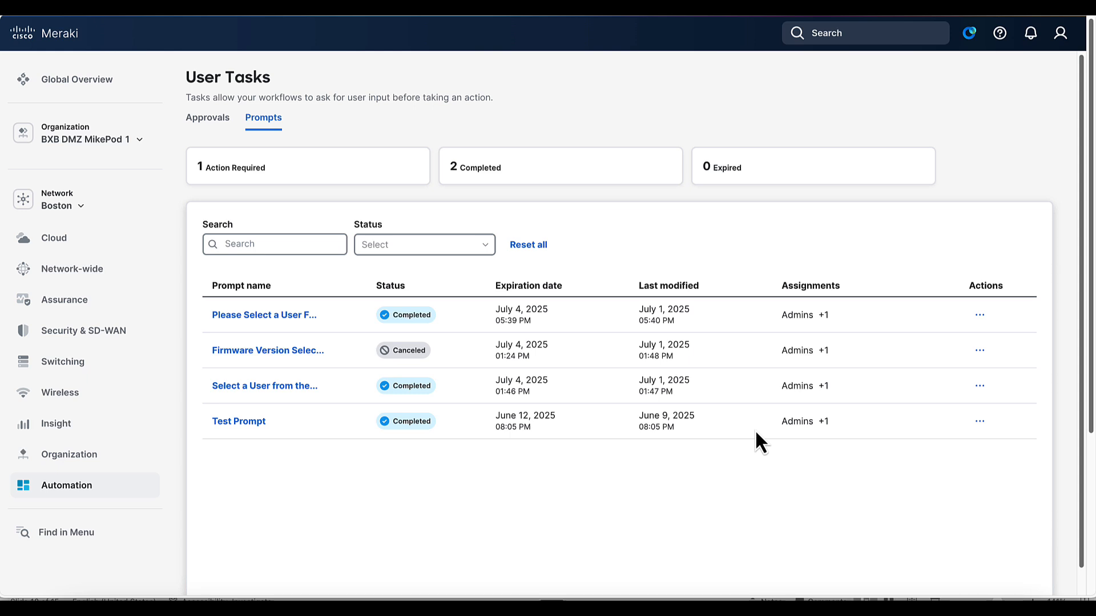
Step: Filter the Run Monitoring list to the workflow JSON Placeholder Web Service - User Prompt
{"action": "mouse_move", "coordinate": [33, 493]}
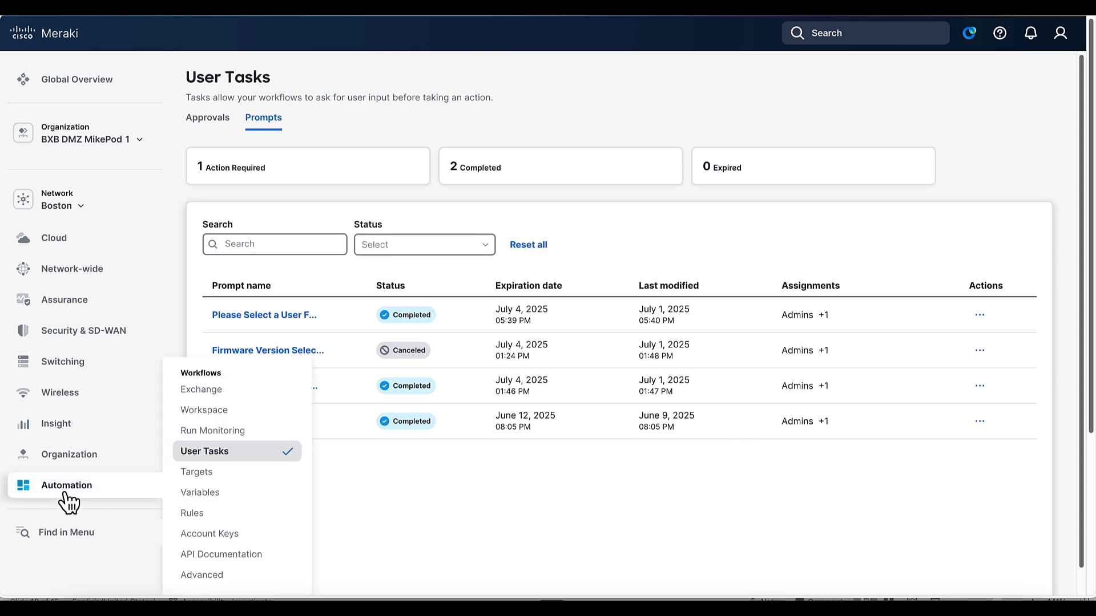
{"action": "left_click", "coordinate": [198, 431]}
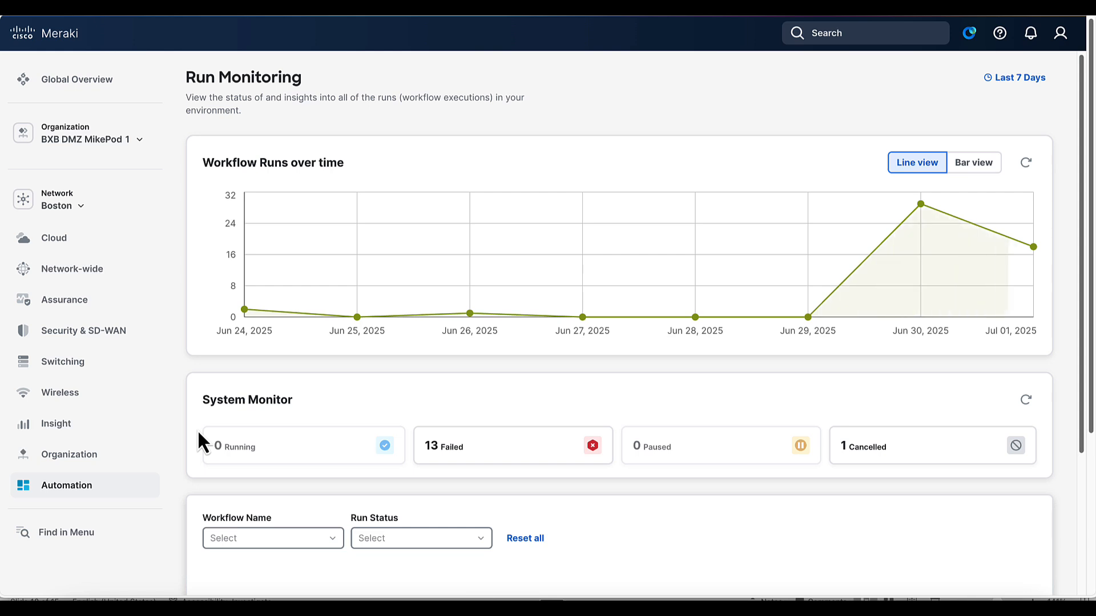
{"action": "scroll", "coordinate": [371, 456], "scroll_direction": "down", "scroll_amount": 2}
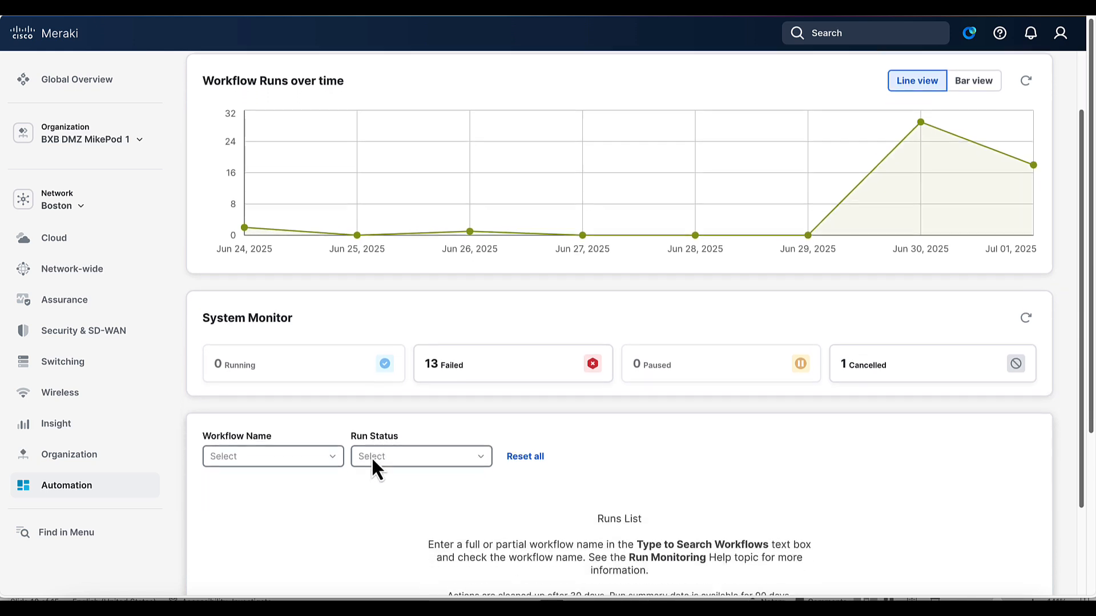
{"action": "left_click", "coordinate": [278, 403]}
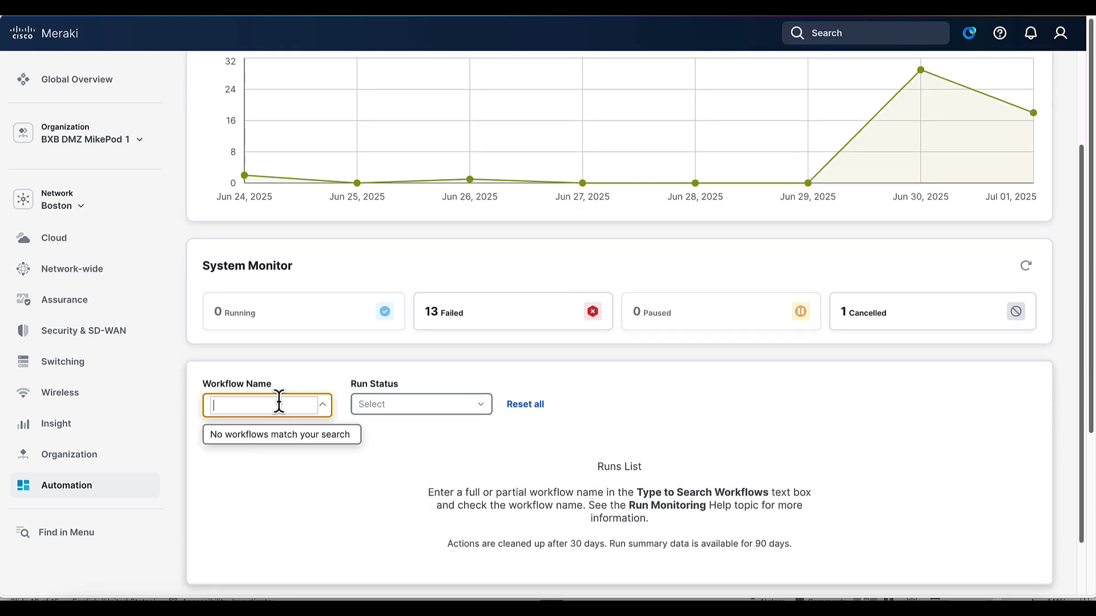
{"action": "type", "text": "JSON"}
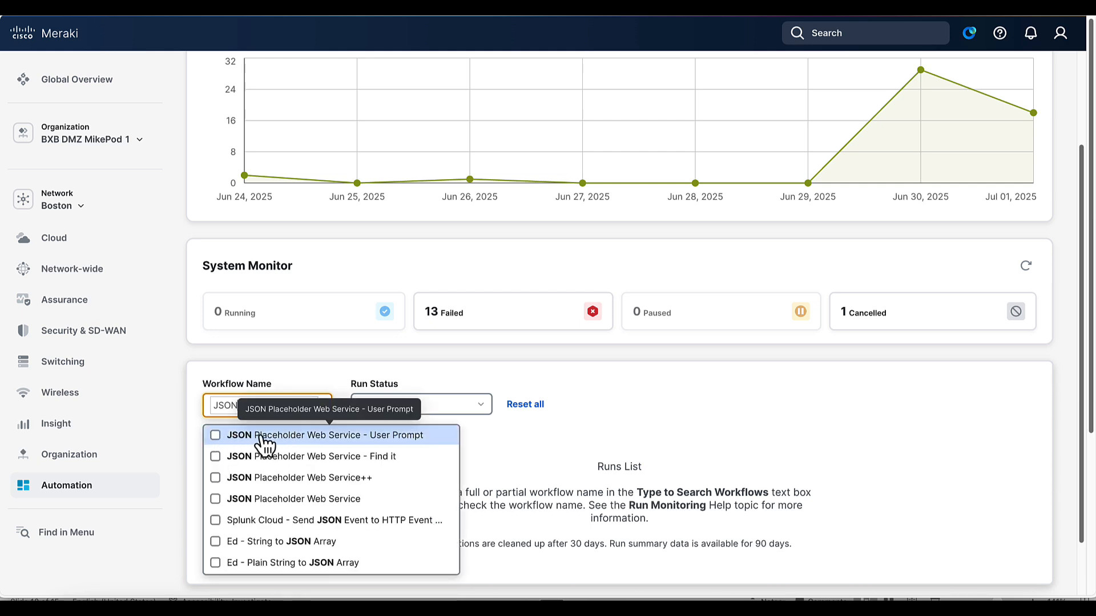
{"action": "left_click", "coordinate": [216, 436]}
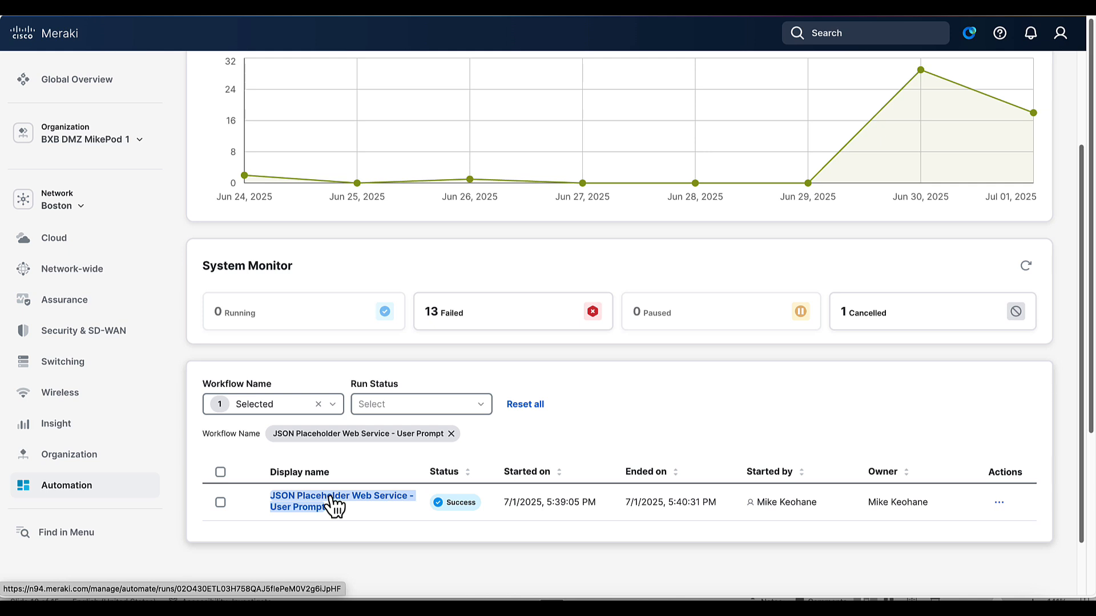
Step: Open the run details of the JSON Placeholder Web Service - User Prompt run and inspect the Ask for username to continue task's properties
{"action": "left_click", "coordinate": [335, 505]}
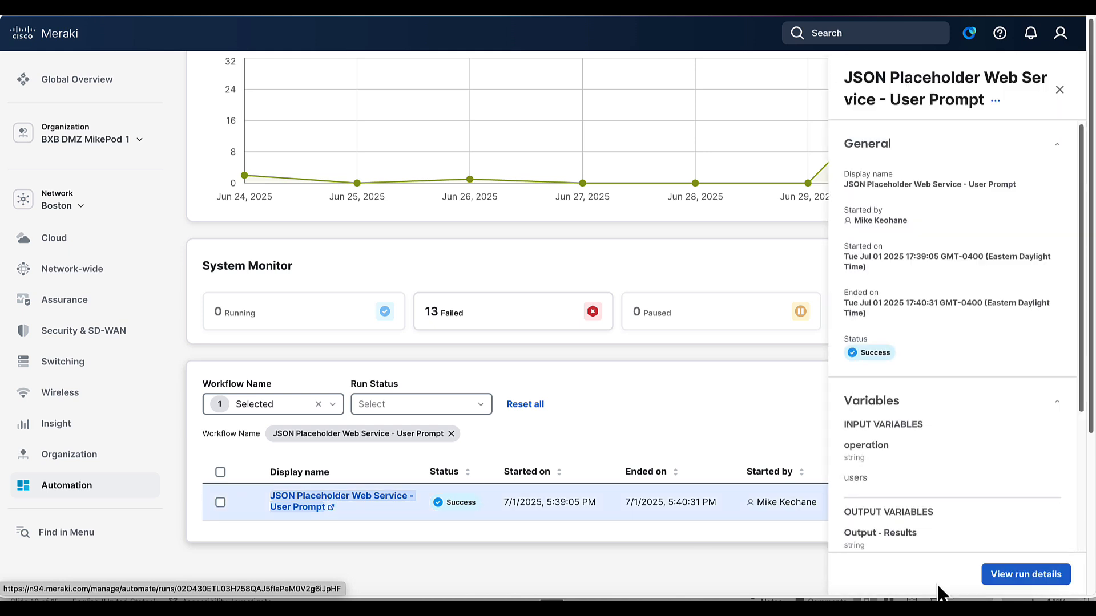
{"action": "left_click", "coordinate": [1038, 577]}
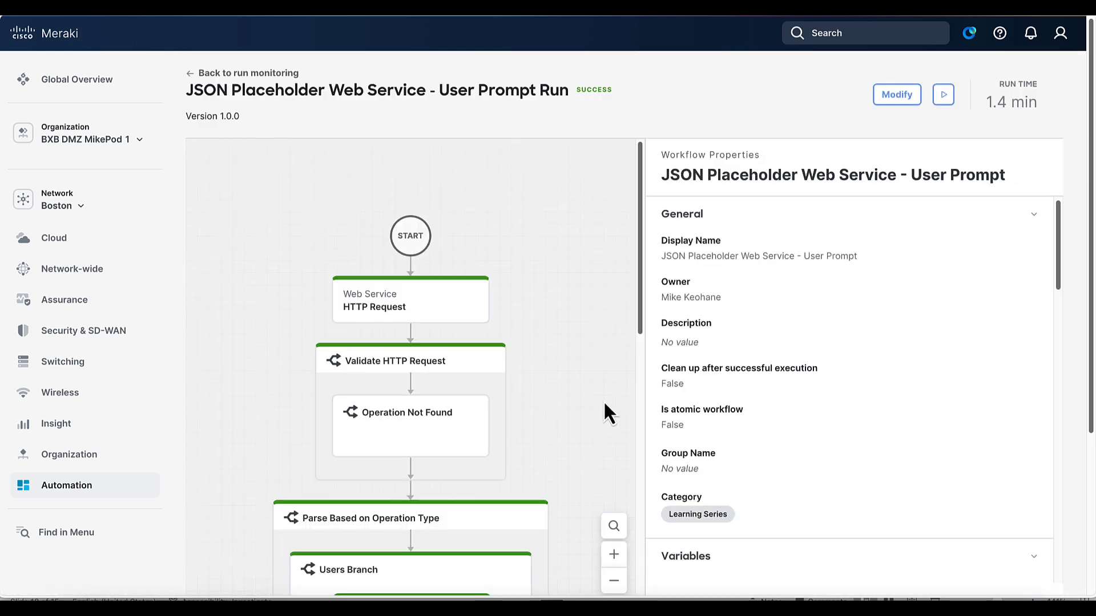
{"action": "left_click_drag", "start_coordinate": [643, 363], "coordinate": [835, 357]}
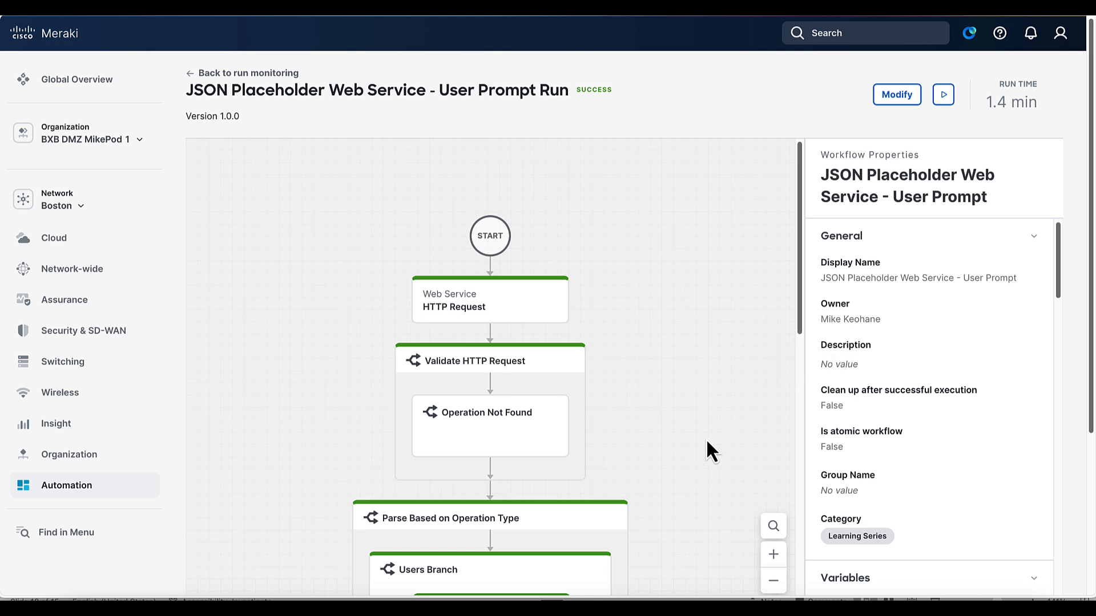
{"action": "scroll", "coordinate": [702, 468], "scroll_direction": "down", "scroll_amount": 10}
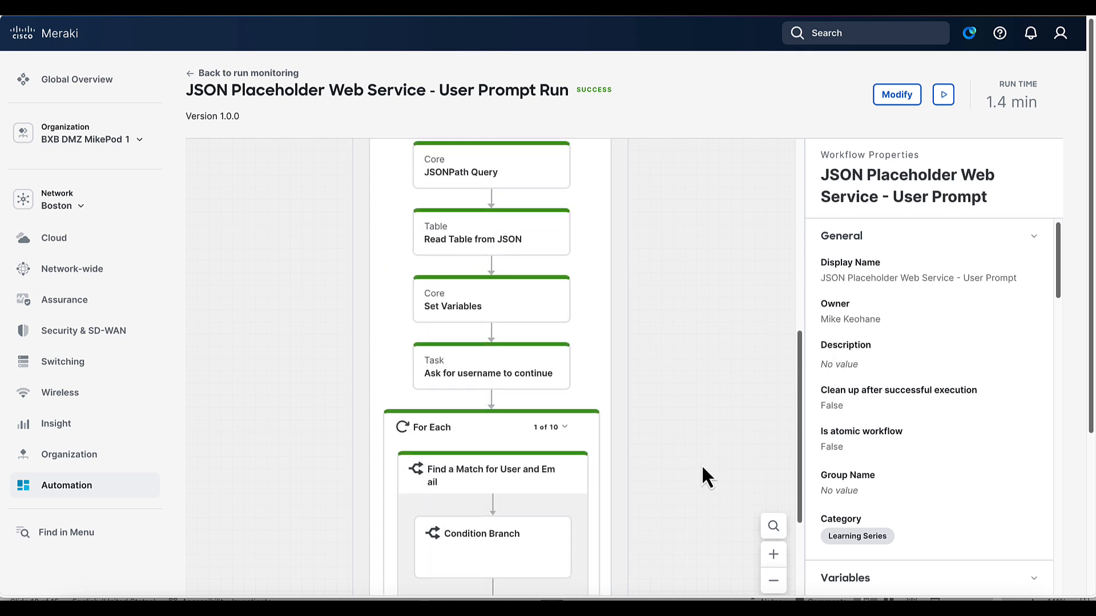
{"action": "scroll", "coordinate": [700, 465], "scroll_direction": "down", "scroll_amount": 2}
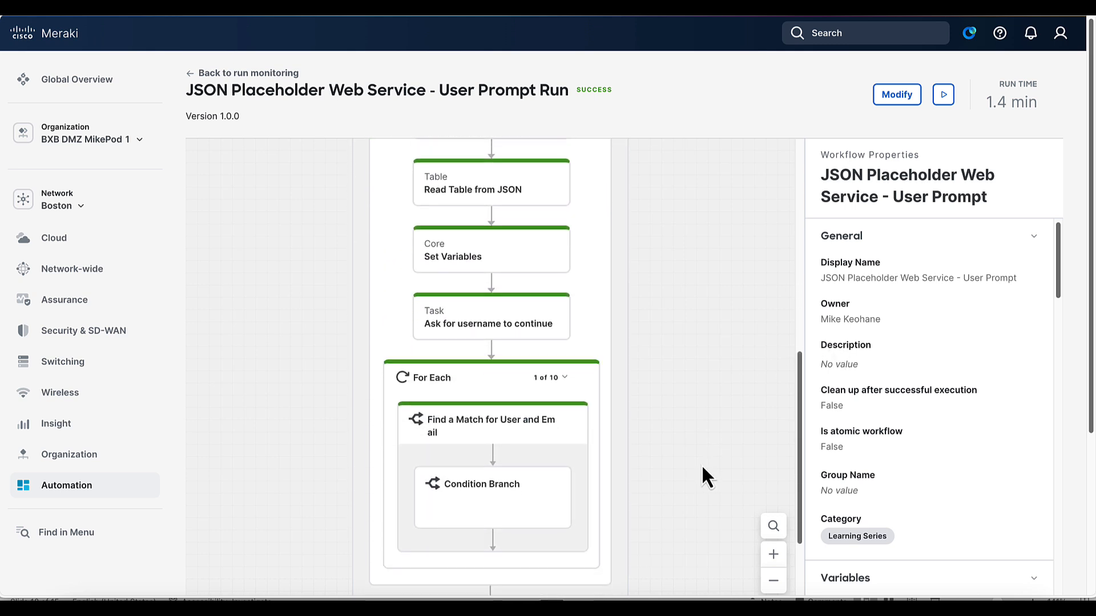
{"action": "left_click", "coordinate": [492, 323]}
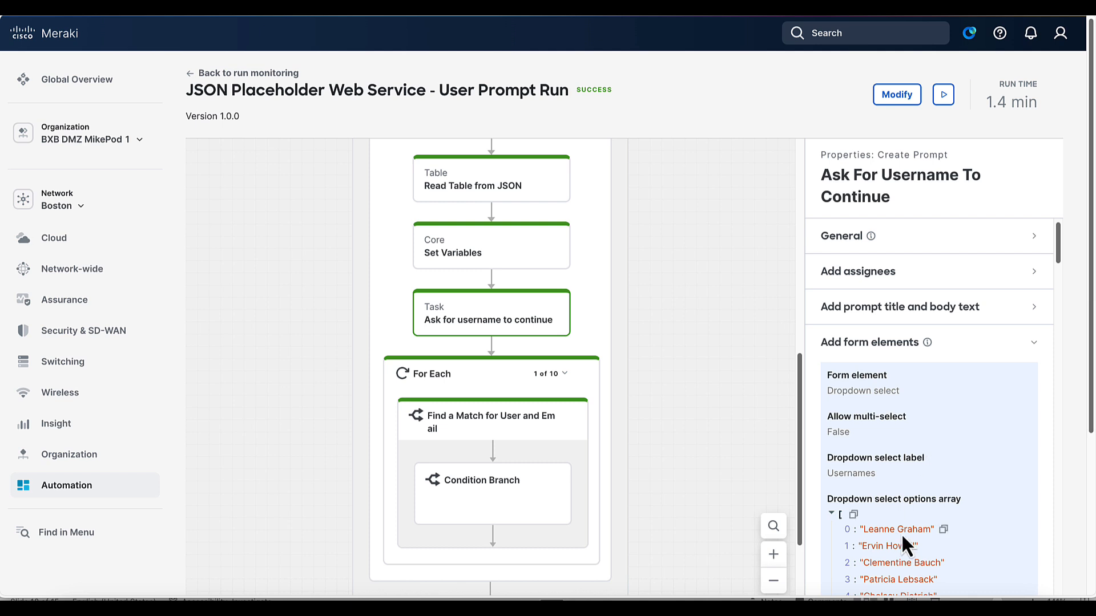
Step: Check the Prompt Response in the Ask for username to continue task's output for the chosen Usernames value
{"action": "scroll", "coordinate": [901, 533], "scroll_direction": "down", "scroll_amount": 6}
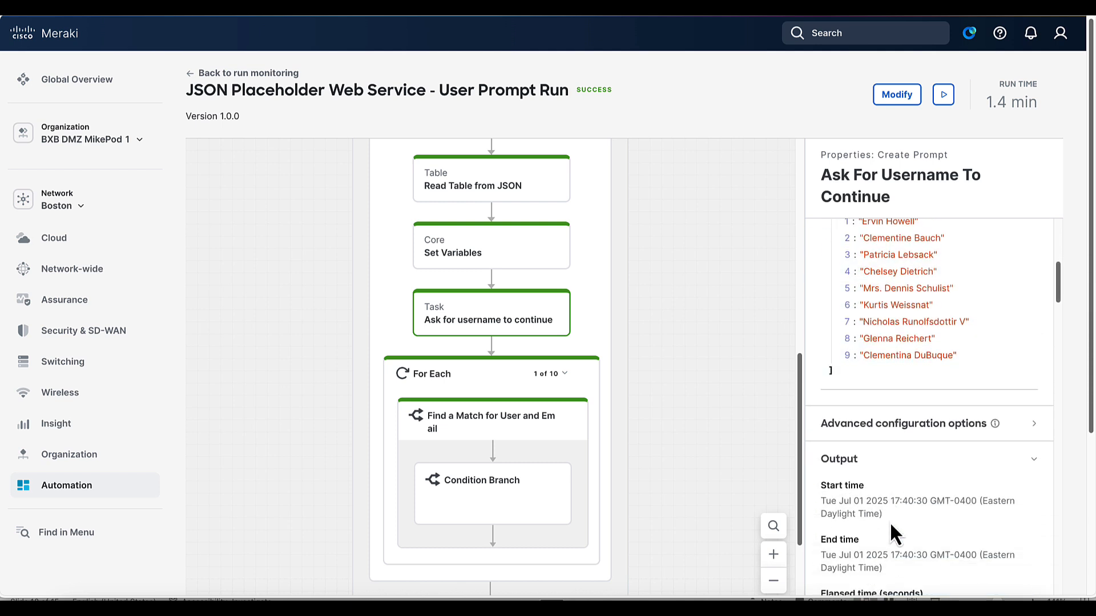
{"action": "scroll", "coordinate": [891, 525], "scroll_direction": "down", "scroll_amount": 5}
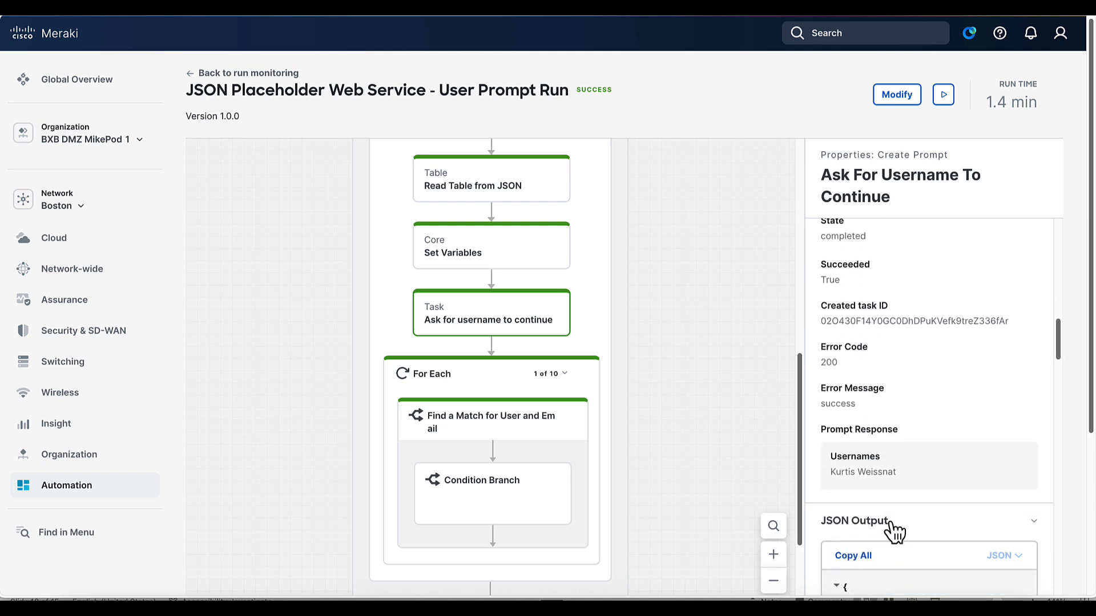
{"action": "scroll", "coordinate": [893, 532], "scroll_direction": "down", "scroll_amount": 1}
{"action": "left_click_drag", "start_coordinate": [897, 428], "coordinate": [824, 431]}
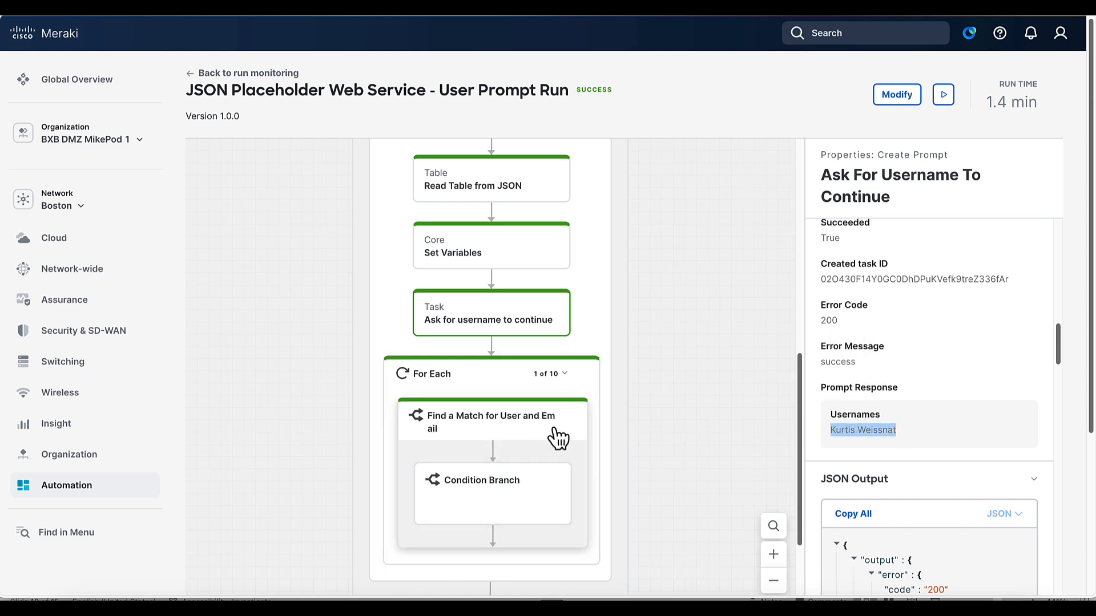
Step: Inspect iterations 4, 6 and 7 of the For Each loop, comparing each current item with the chosen username
{"action": "left_click", "coordinate": [560, 375]}
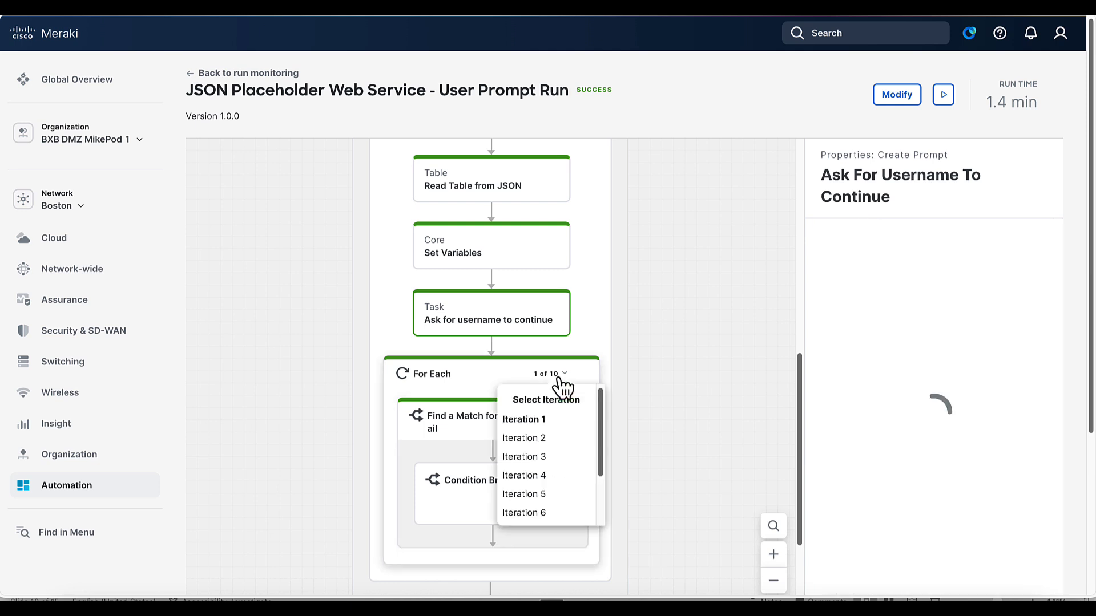
{"action": "left_click", "coordinate": [517, 480]}
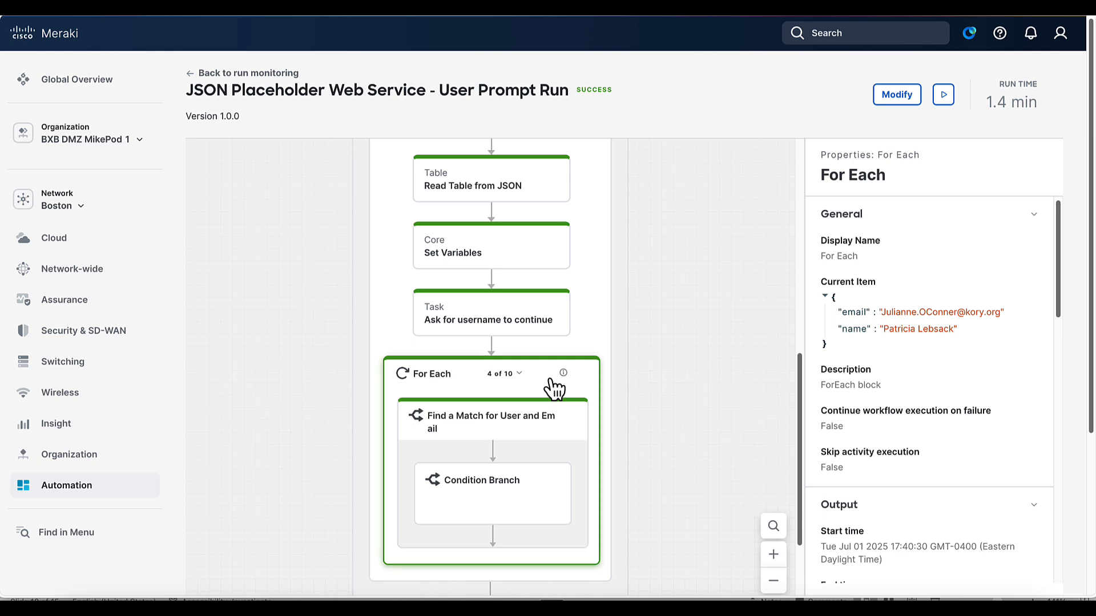
{"action": "left_click", "coordinate": [517, 376]}
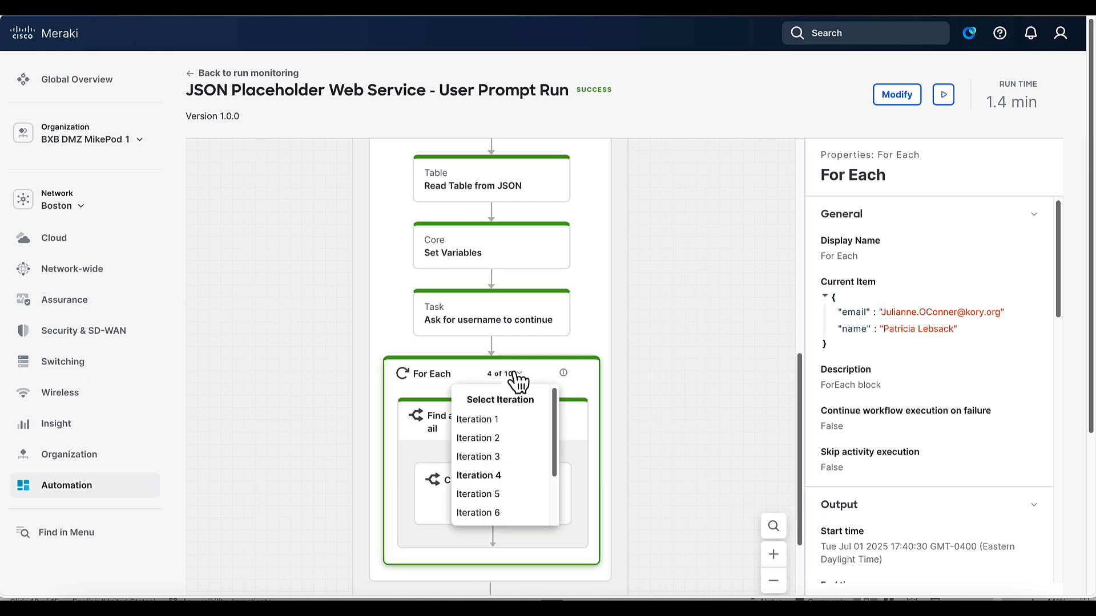
{"action": "left_click", "coordinate": [508, 514]}
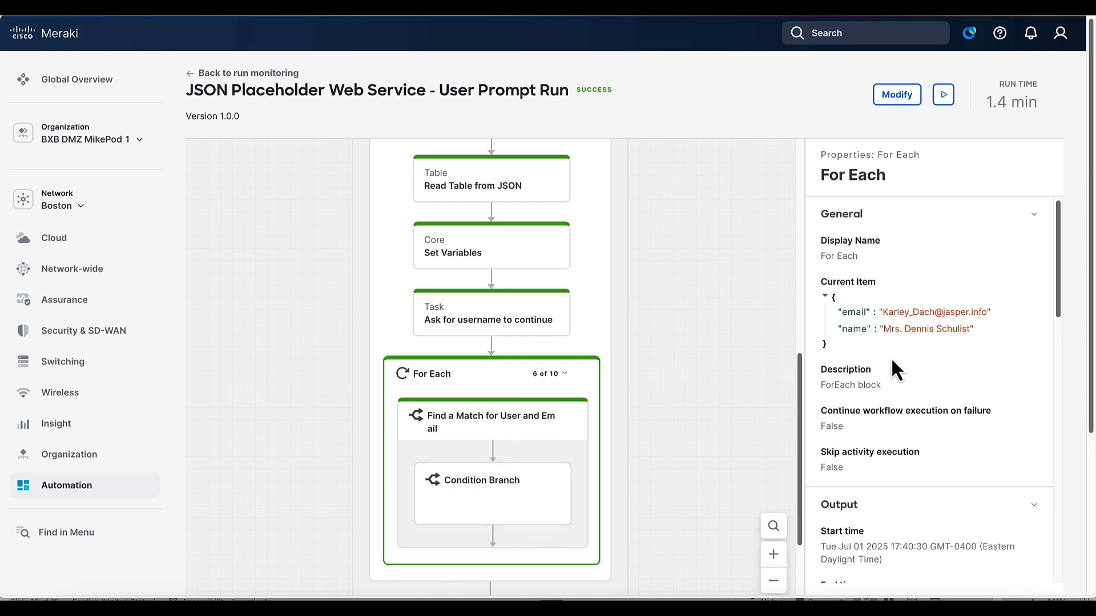
{"action": "left_click", "coordinate": [499, 374]}
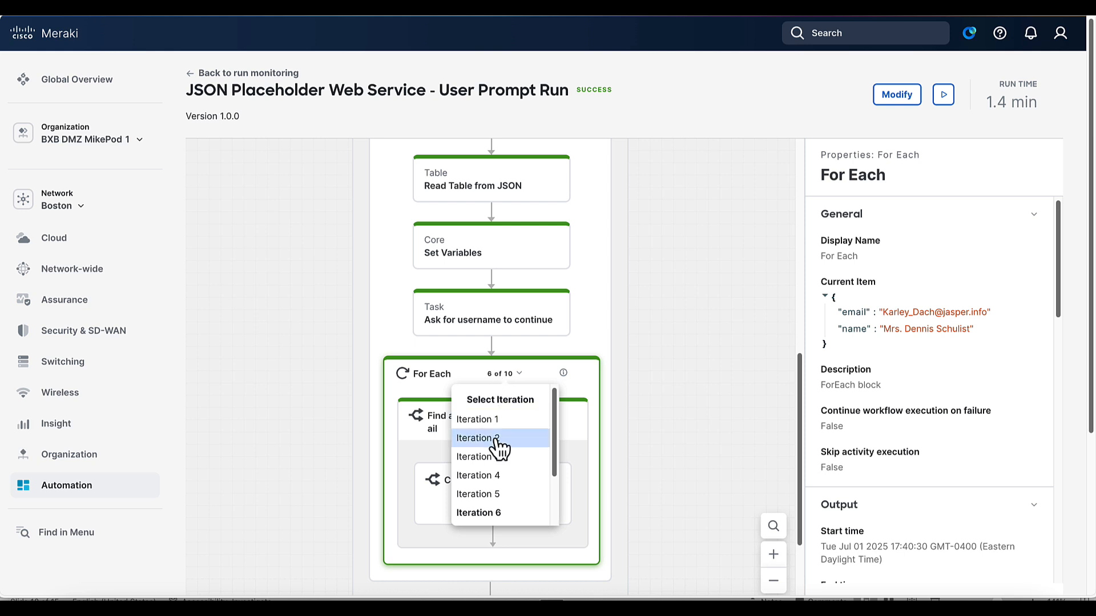
{"action": "scroll", "coordinate": [501, 504], "scroll_direction": "down", "scroll_amount": 1}
{"action": "left_click", "coordinate": [501, 505]}
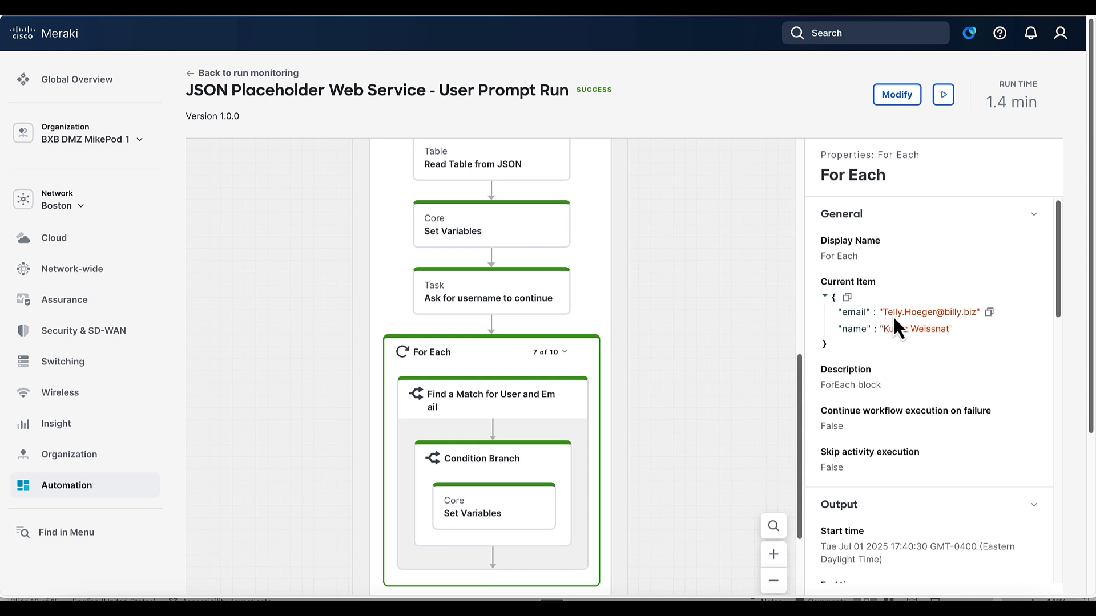
Step: View the value of the Output - Matching Result variable in the workflow's properties, and close the variable without changes
{"action": "left_click", "coordinate": [714, 458]}
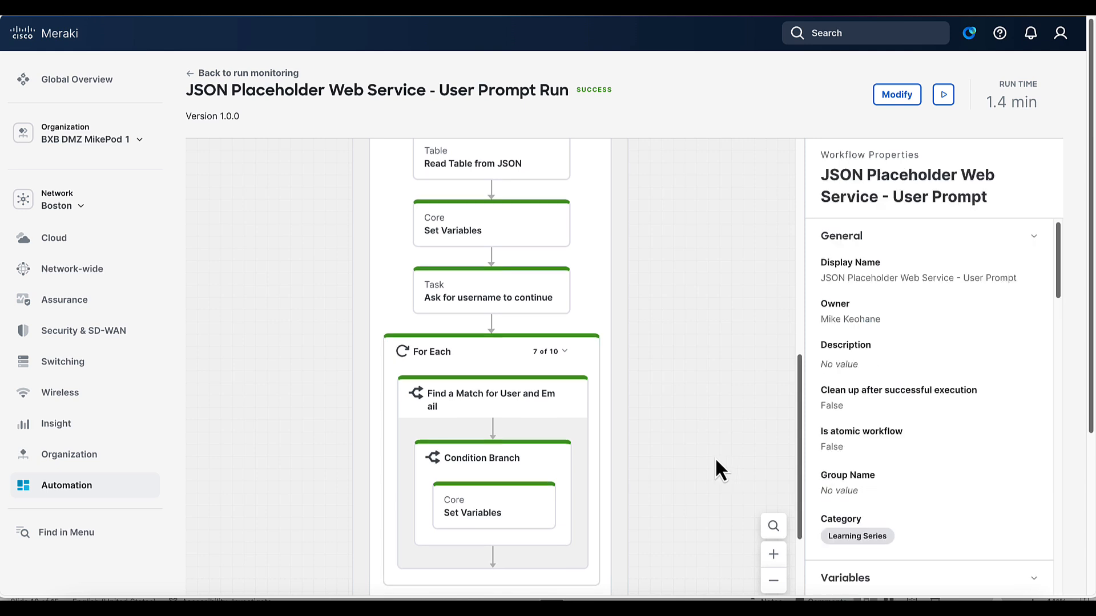
{"action": "scroll", "coordinate": [742, 463], "scroll_direction": "down", "scroll_amount": 2}
{"action": "scroll", "coordinate": [874, 498], "scroll_direction": "down", "scroll_amount": 1}
{"action": "scroll", "coordinate": [874, 498], "scroll_direction": "down", "scroll_amount": 5}
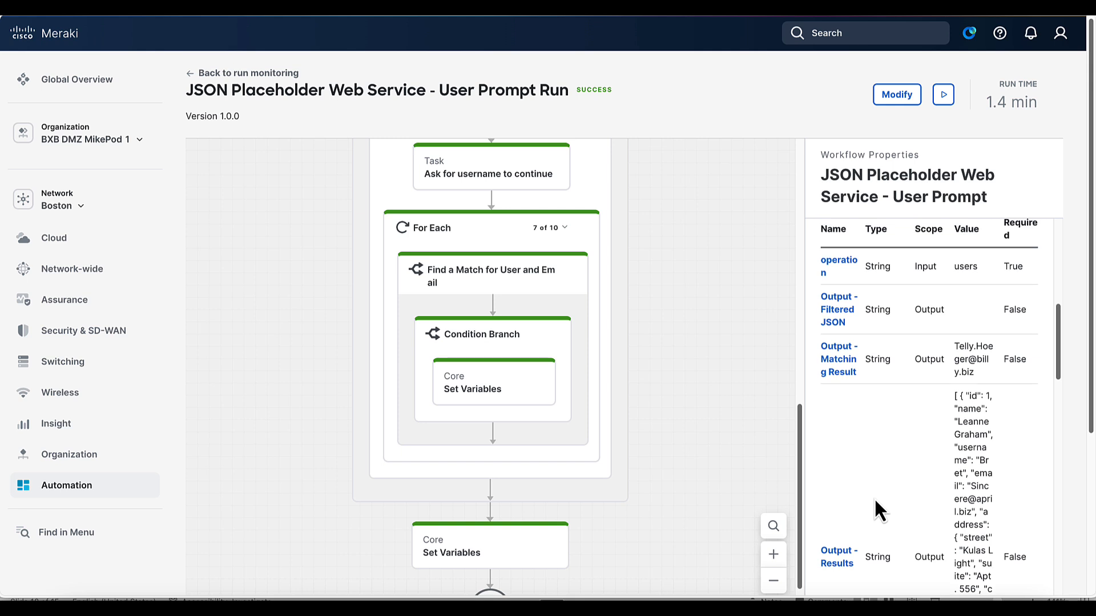
{"action": "triple_click", "coordinate": [833, 311]}
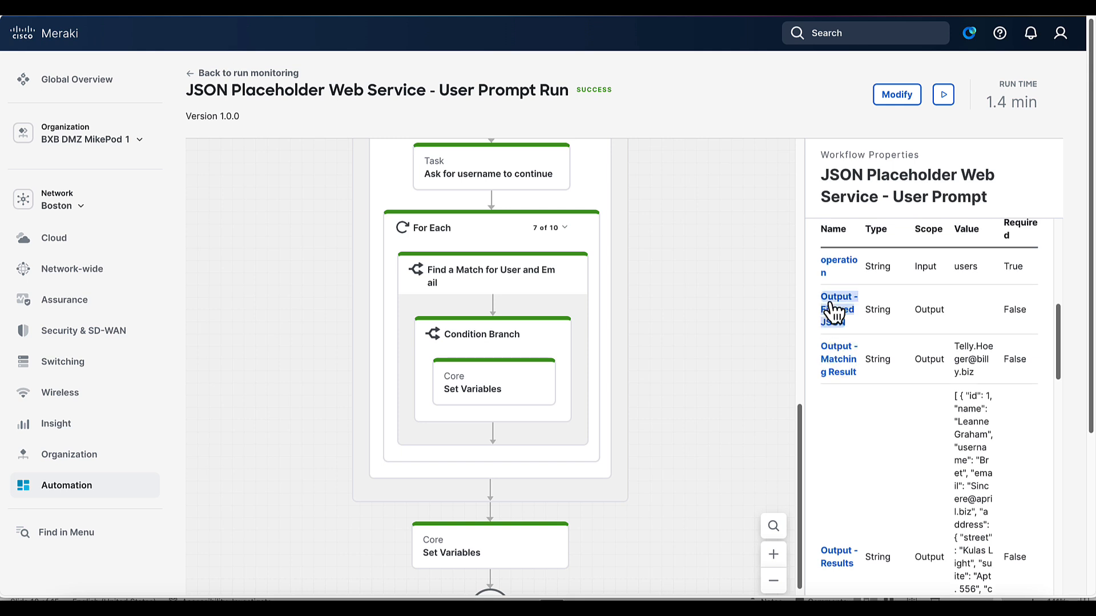
{"action": "left_click", "coordinate": [831, 366]}
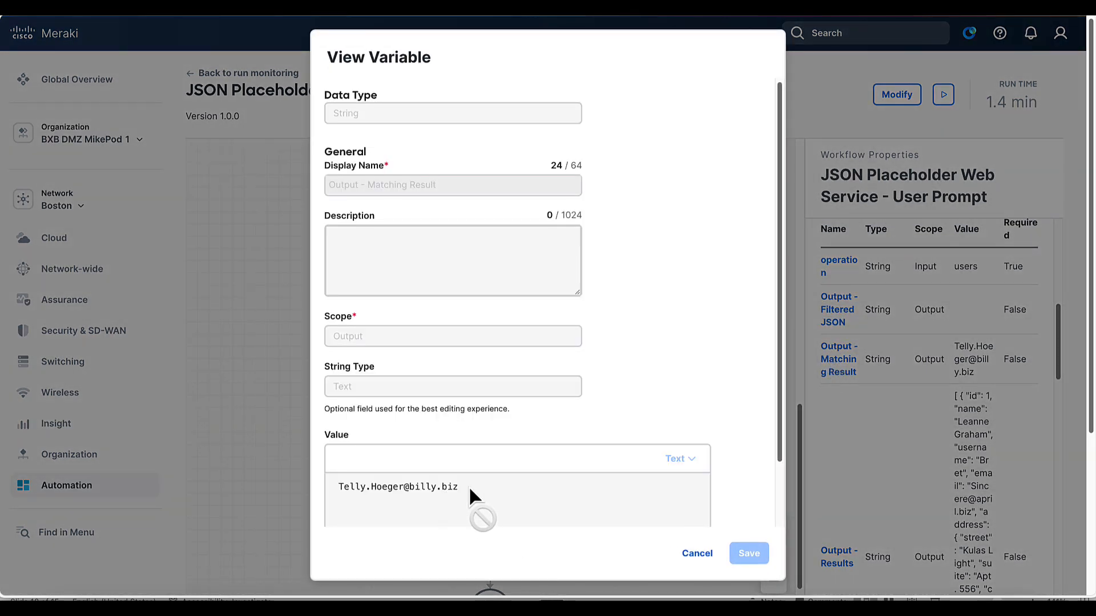
{"action": "left_click_drag", "start_coordinate": [473, 486], "coordinate": [340, 486]}
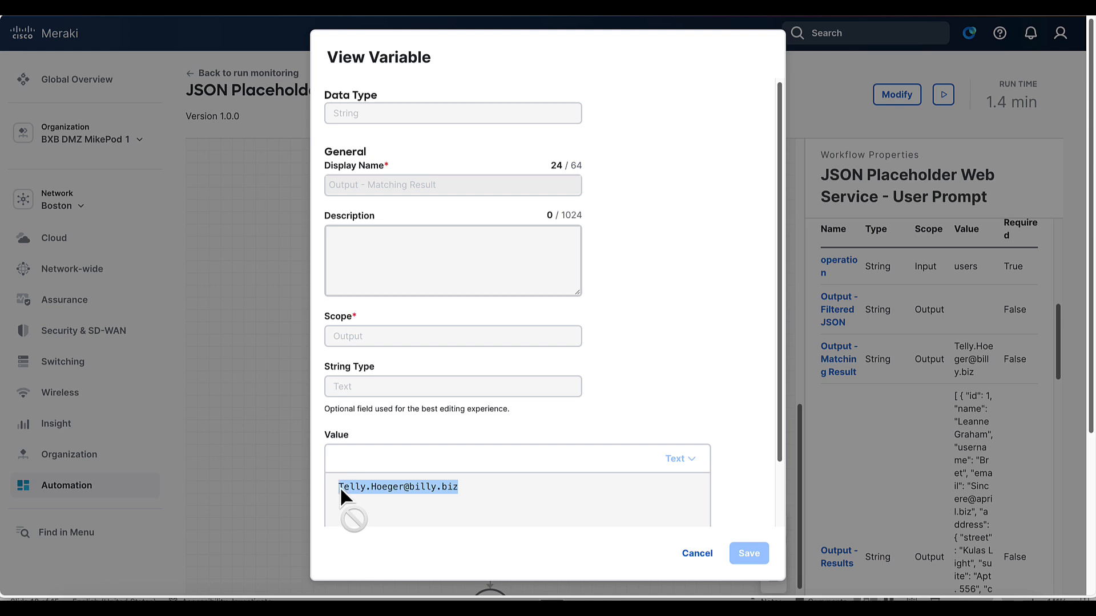
{"action": "left_click", "coordinate": [340, 486]}
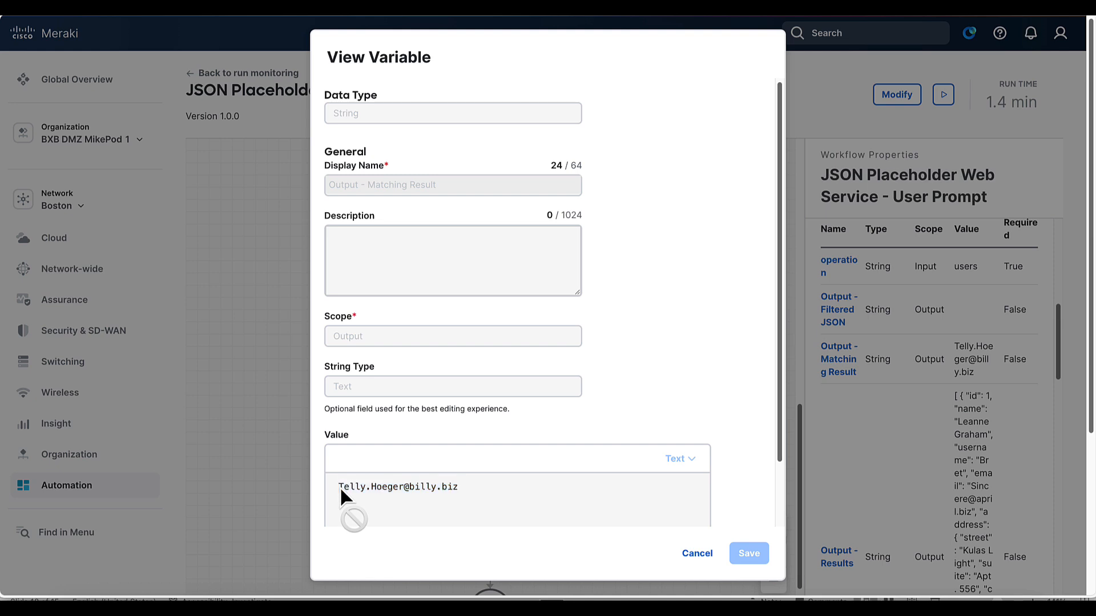
{"action": "left_click", "coordinate": [695, 553]}
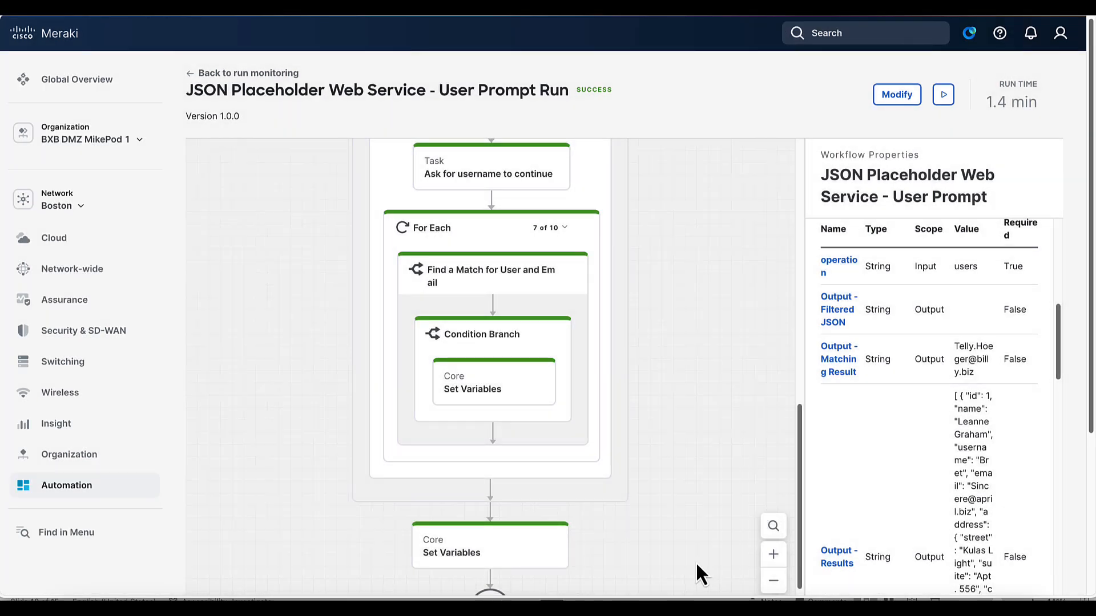